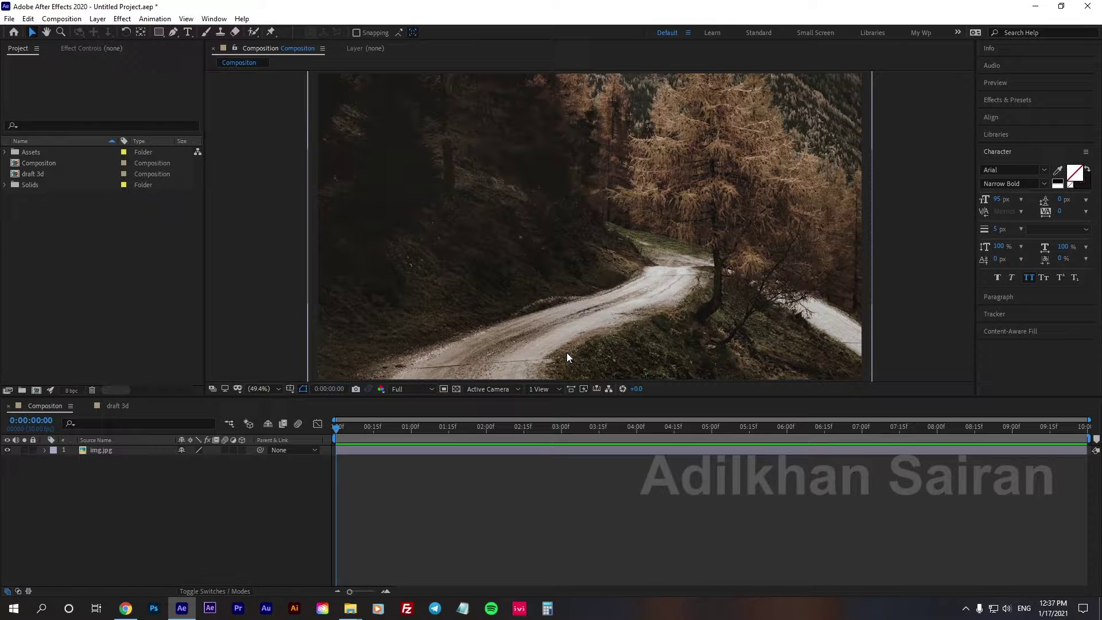
Scrub the first three seconds of the timeline and box-select the image layer.
click(353, 470)
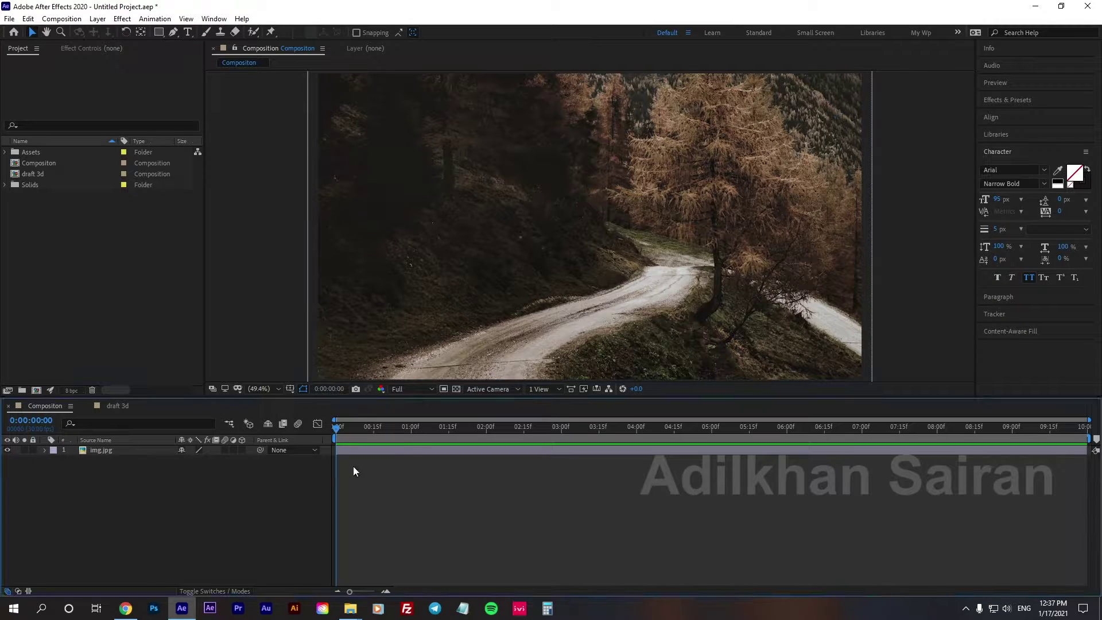
drag(336, 428, 223, 436)
drag(207, 526, 179, 569)
click(81, 235)
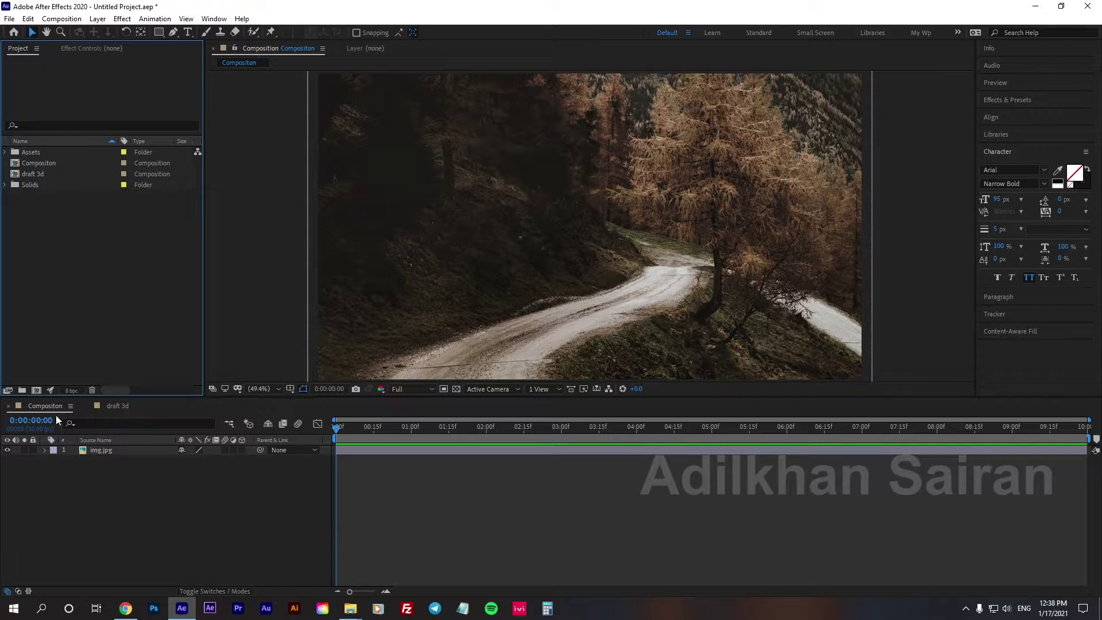
Duplicate Compositon as Compositon 2 and shift its img.jpg layer toward the lower right.
click(43, 163)
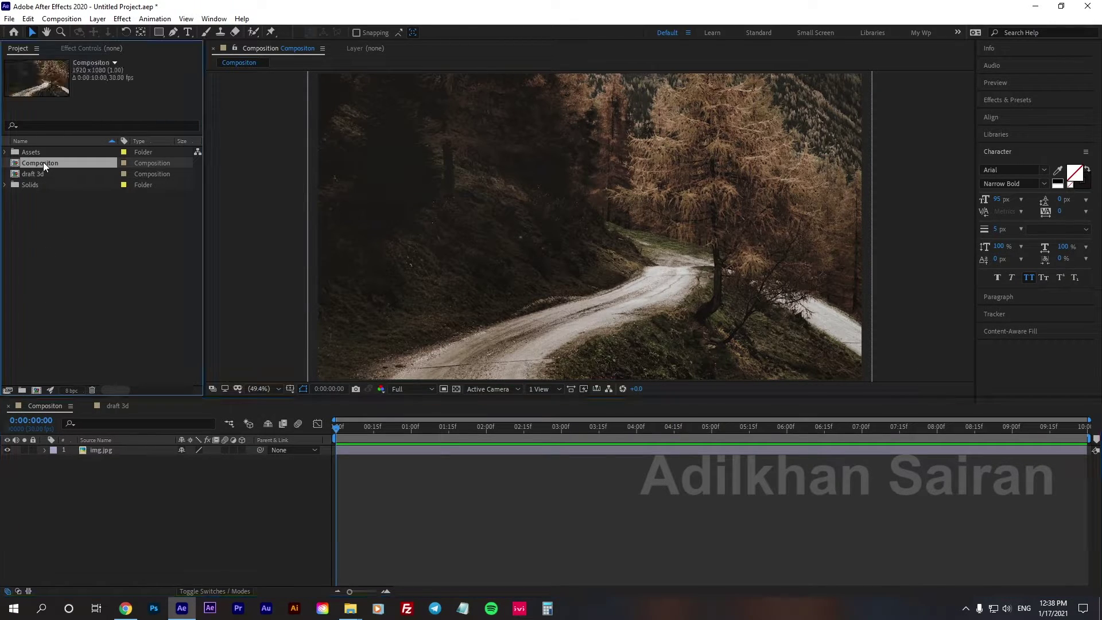
key(ctrl+d)
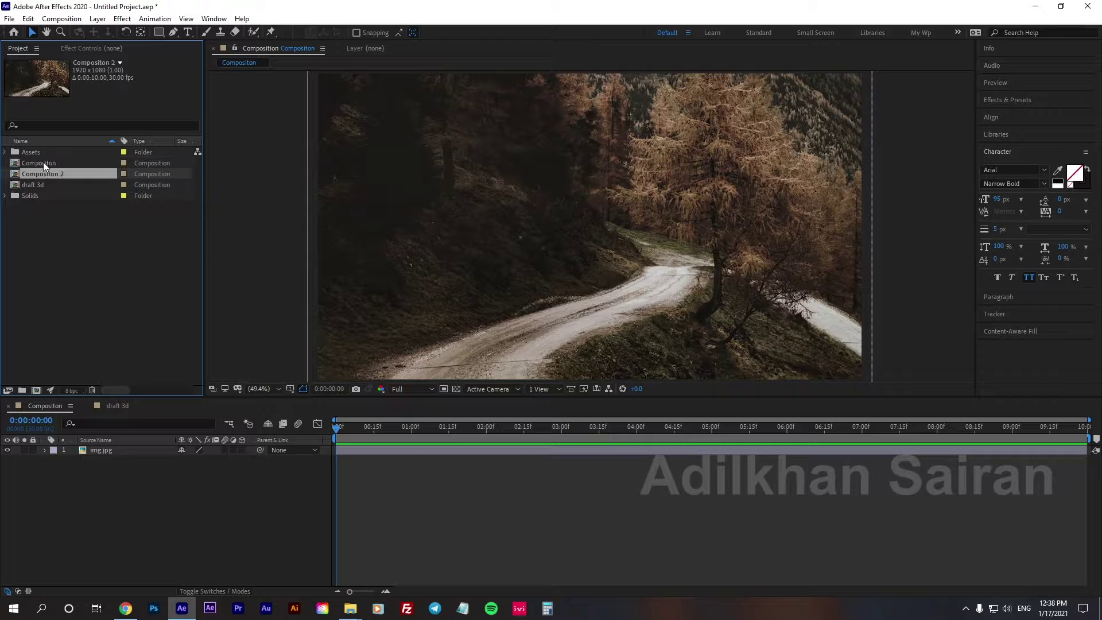
double_click(53, 176)
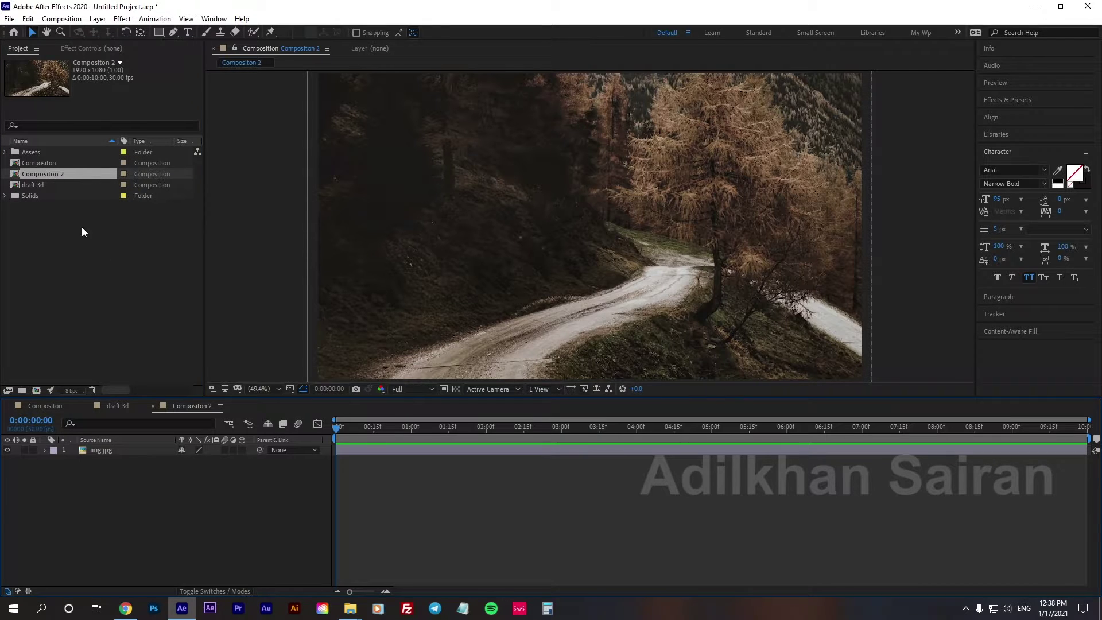
click(367, 450)
click(595, 532)
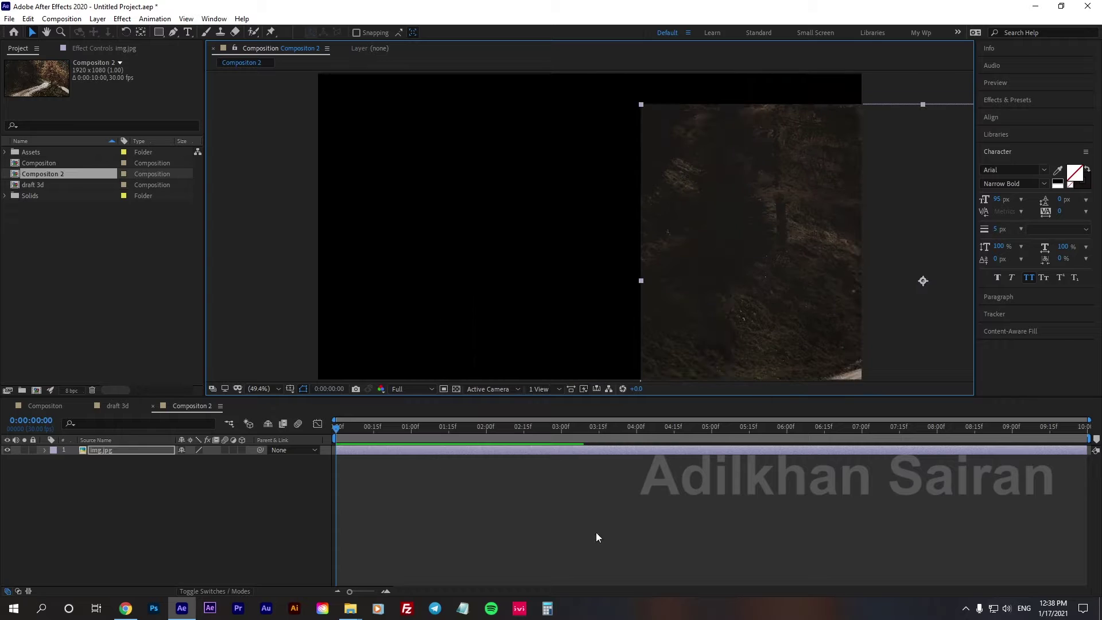
click(39, 404)
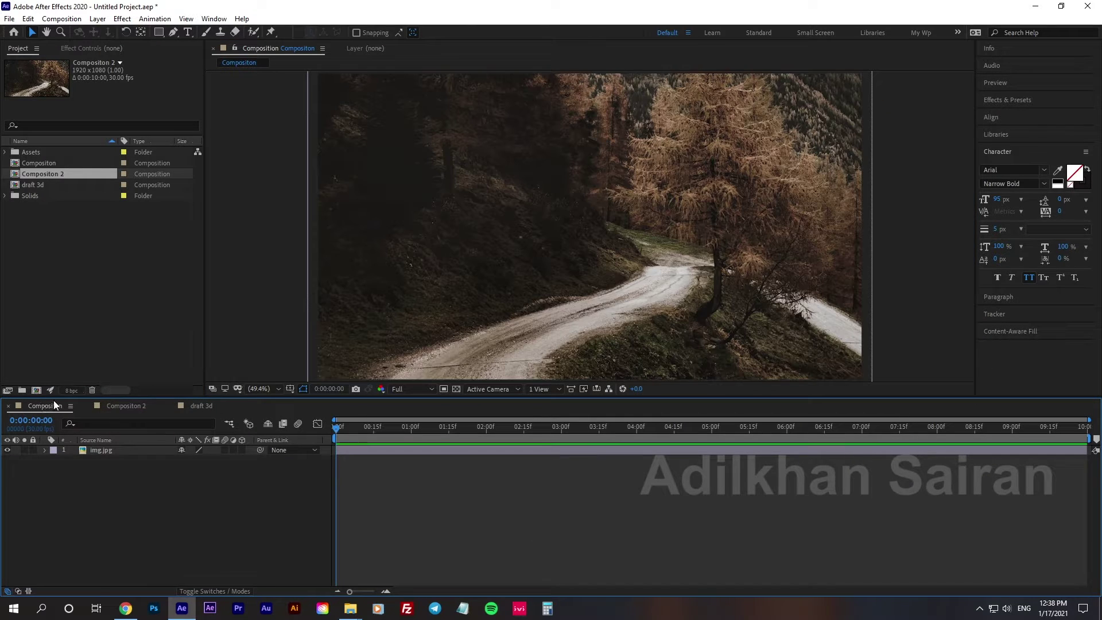
Delete Compositon 2 from the project, confirming the removal.
click(75, 173)
key(Delete)
key(Return)
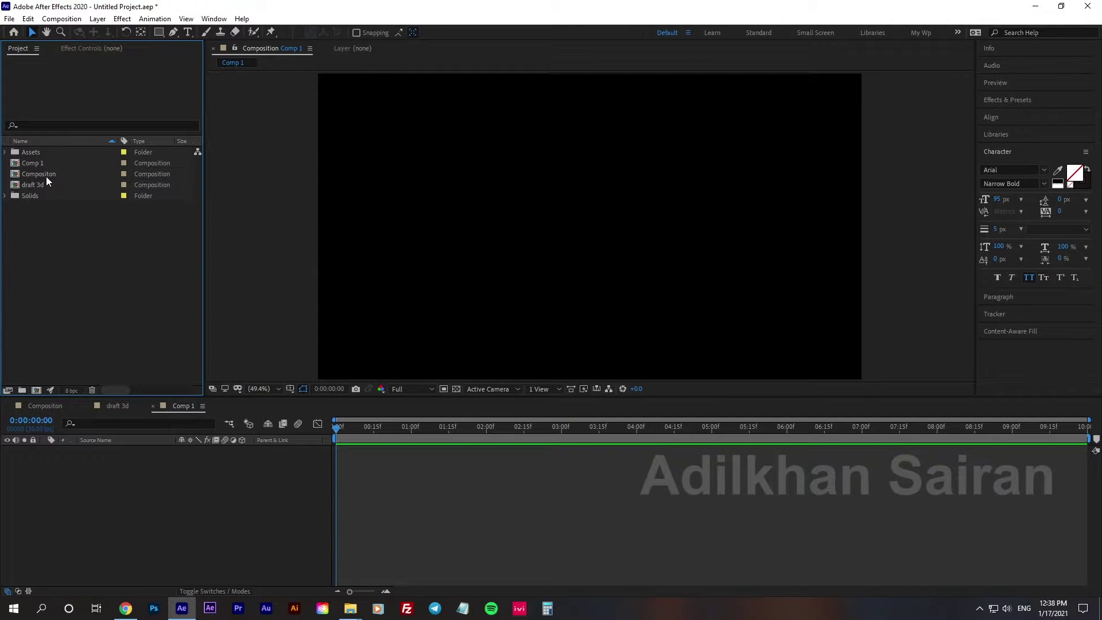
Nest Compositon in Comp 1 twice, moving the copies to lower right and upper left.
drag(45, 176, 202, 548)
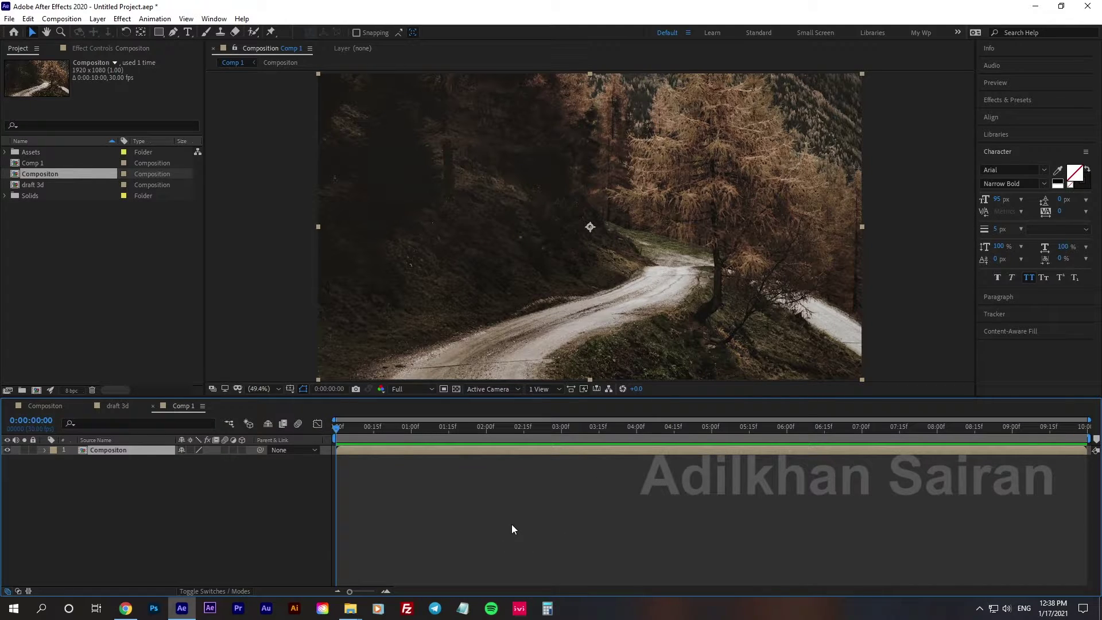
key(ctrl+d)
key(ctrl+d)
click(616, 220)
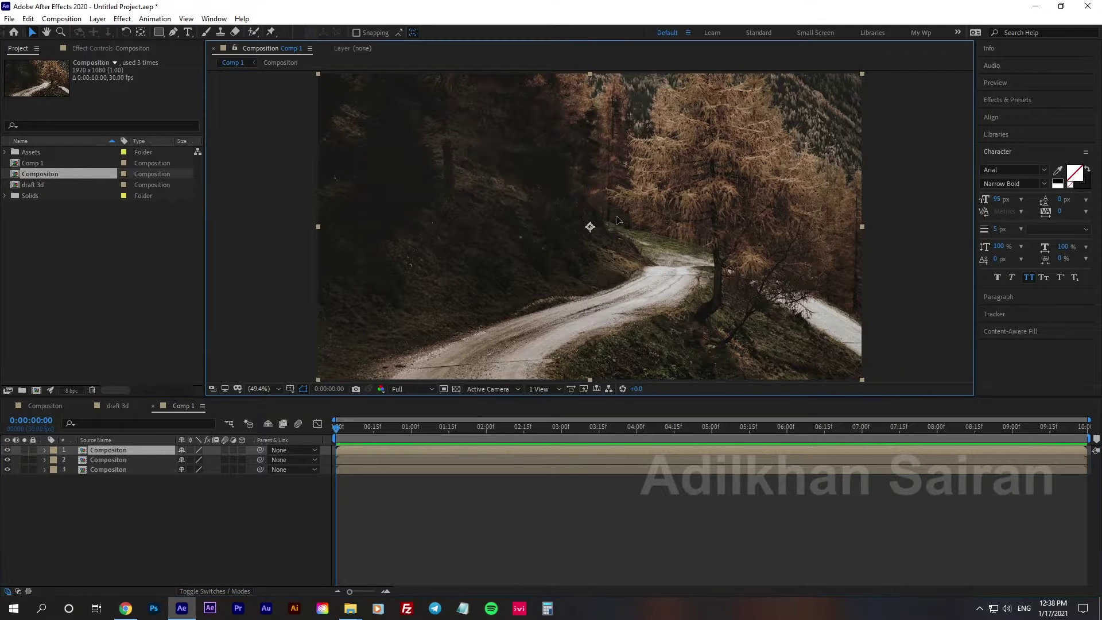
drag(616, 220, 822, 346)
click(141, 459)
drag(408, 310, 261, 153)
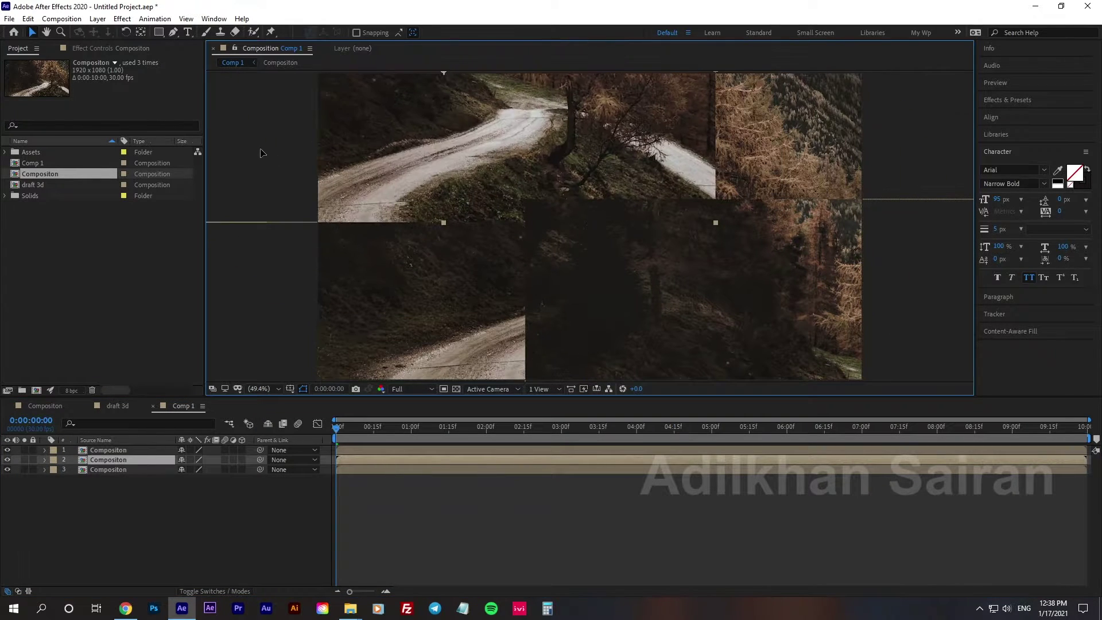
Open the nested precomp to select img.jpg, return to Comp 1, and undo the nesting.
double_click(119, 470)
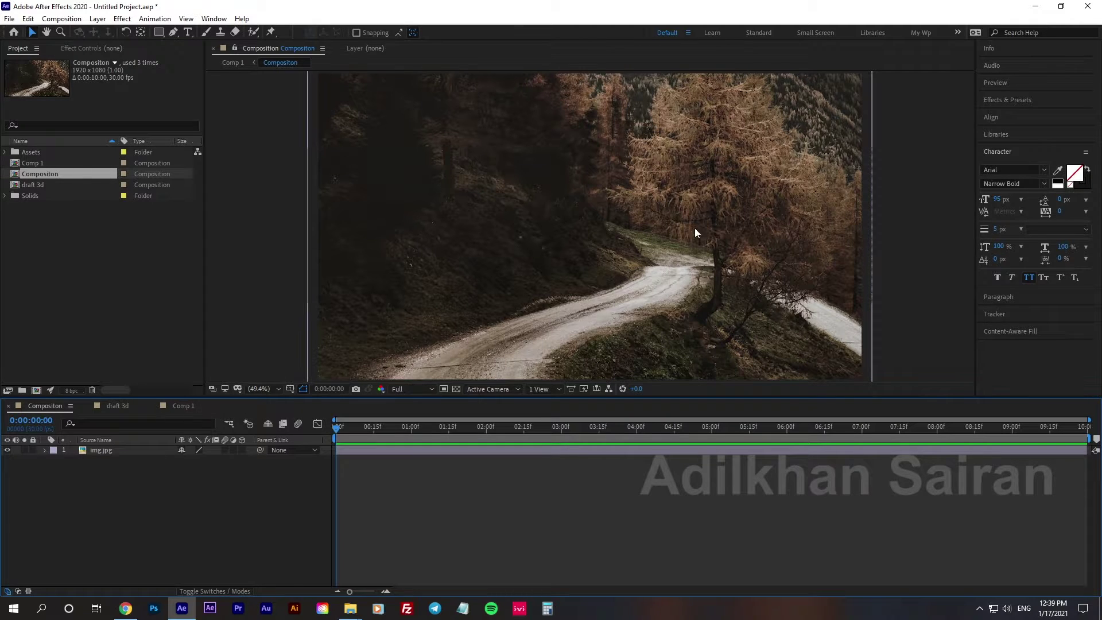
click(492, 259)
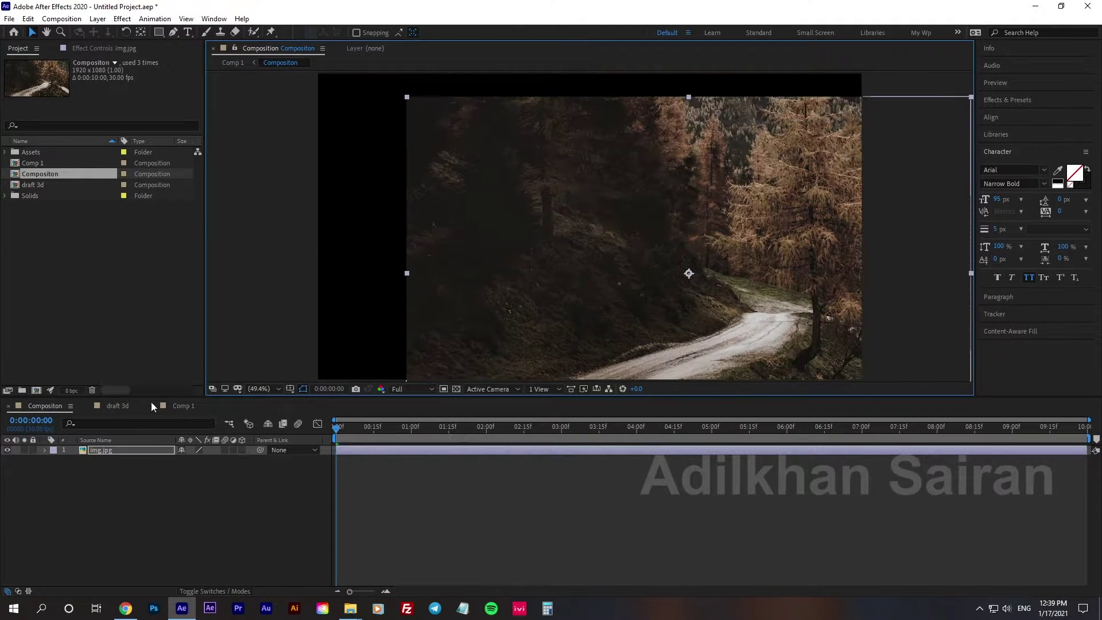
click(183, 406)
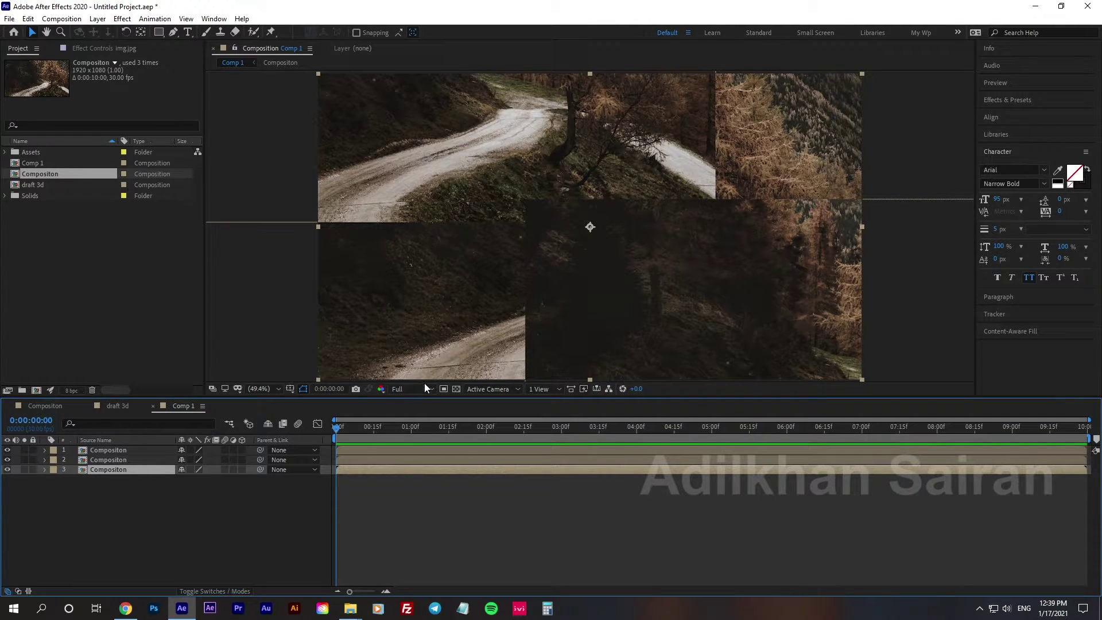
key(ctrl+z)
key(ctrl+z)
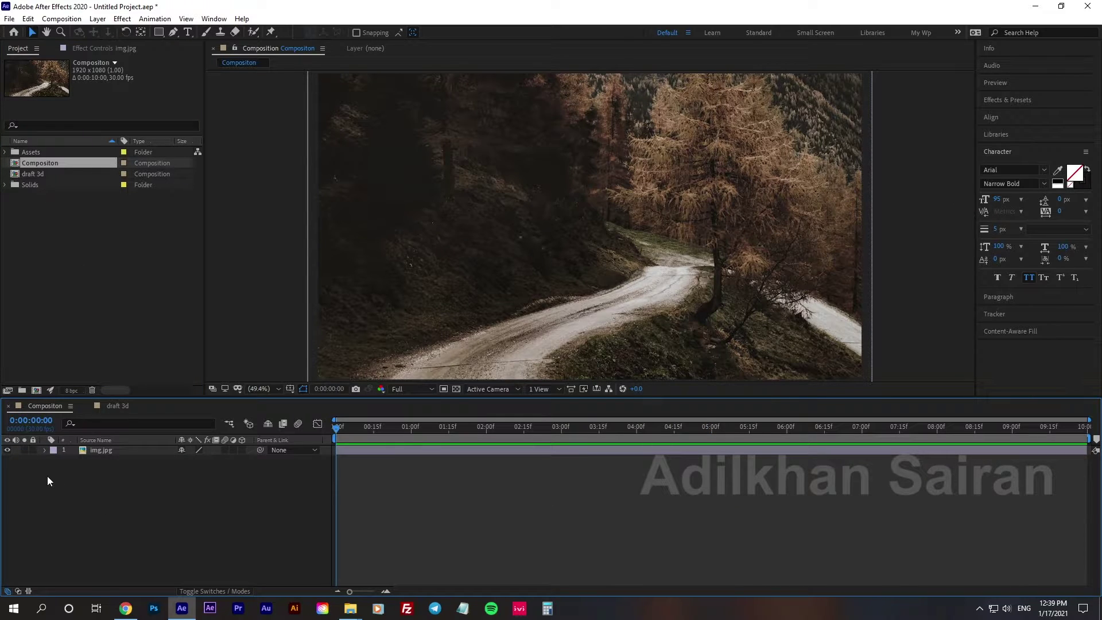
click(58, 420)
text(26)
key(Return)
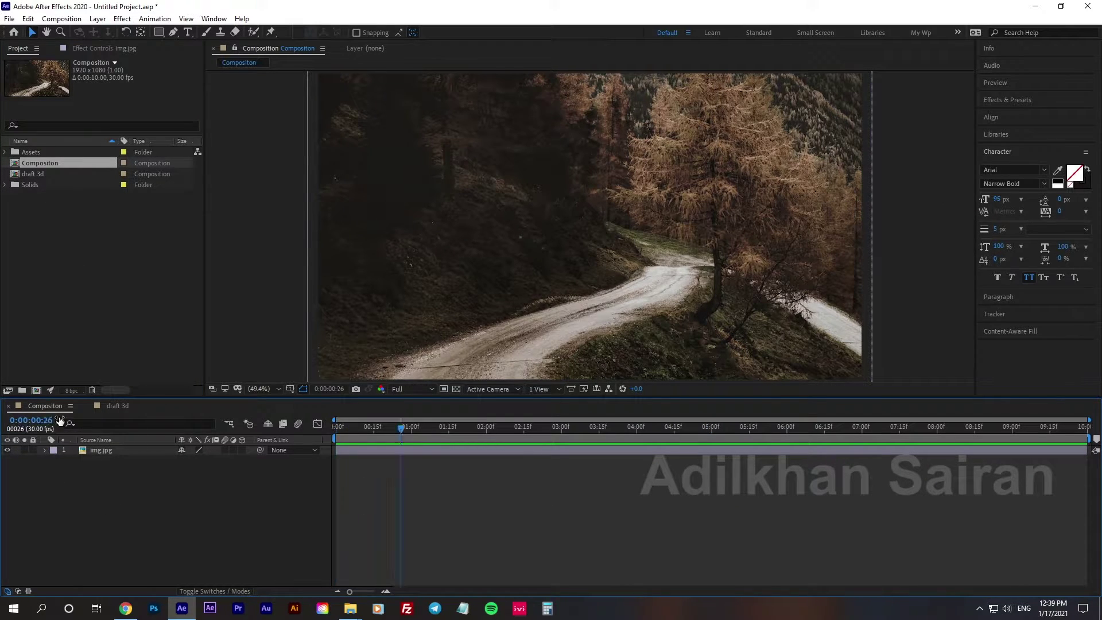
key(Home)
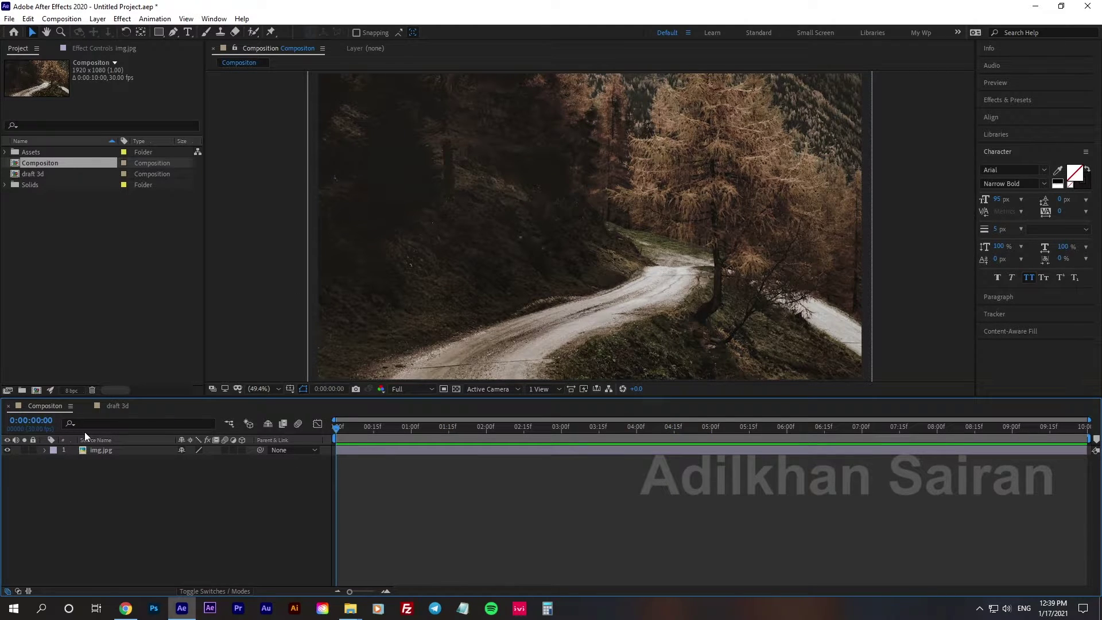
click(33, 425)
click(136, 535)
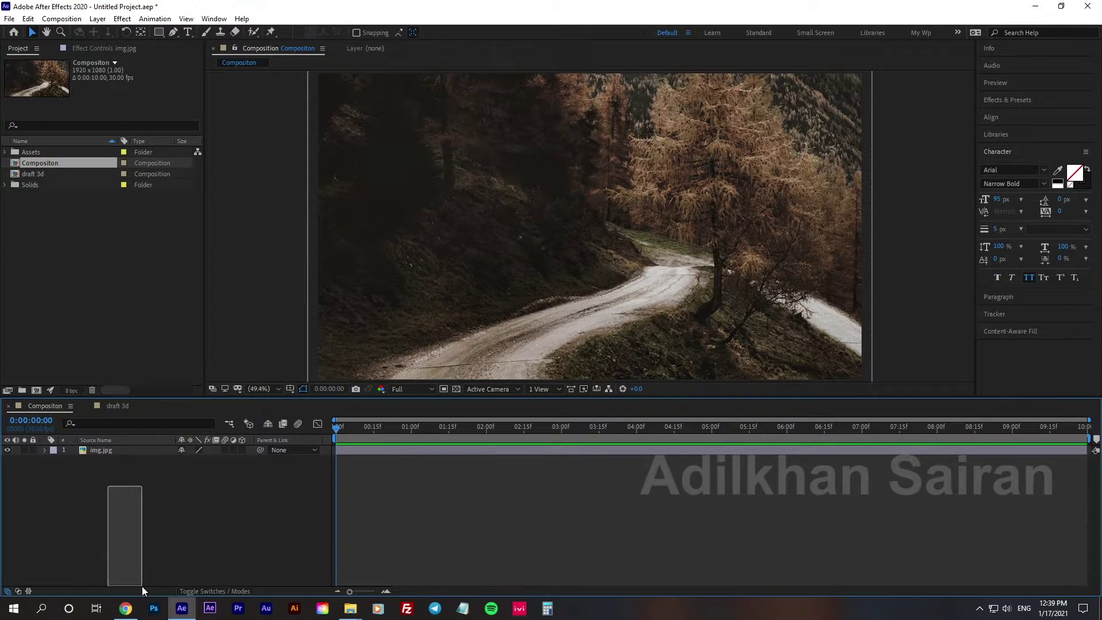
click(161, 450)
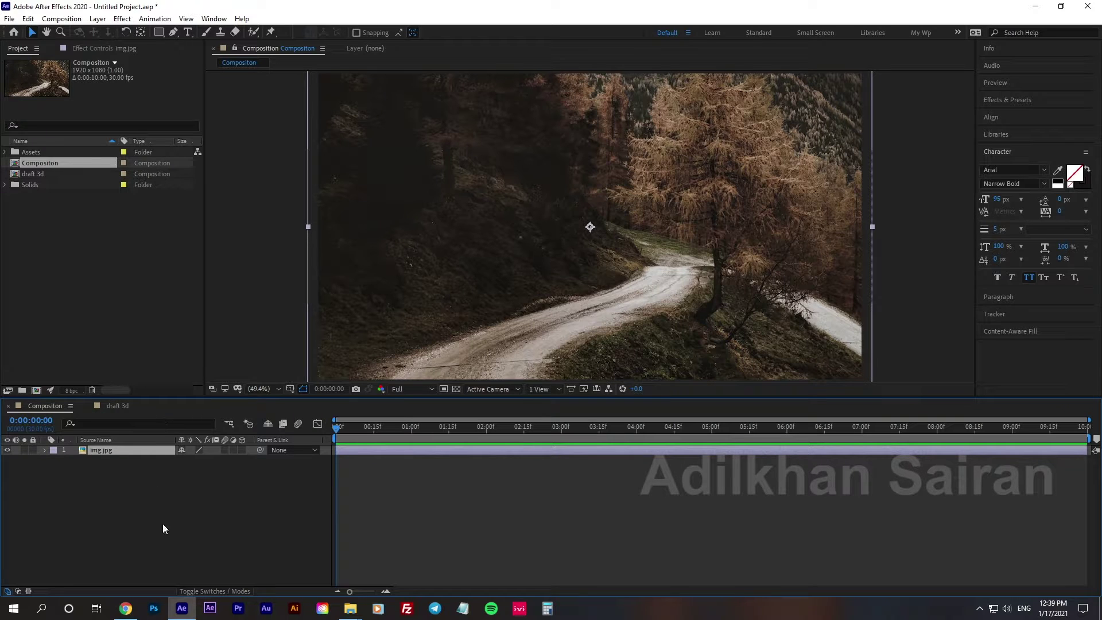
click(163, 523)
right_click(190, 510)
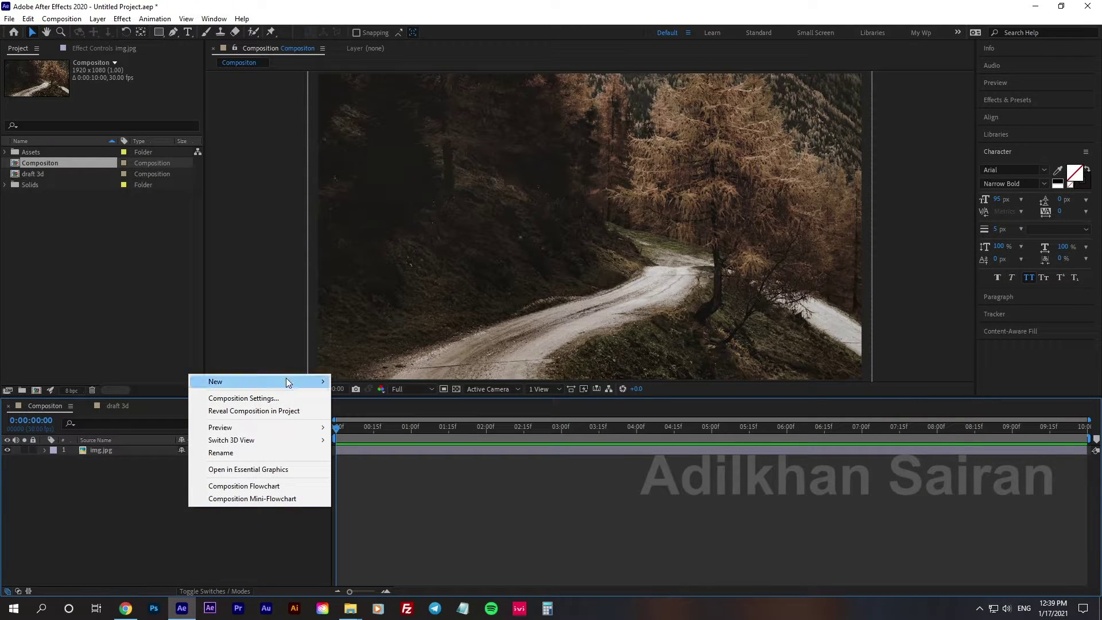
mouse_move(287, 381)
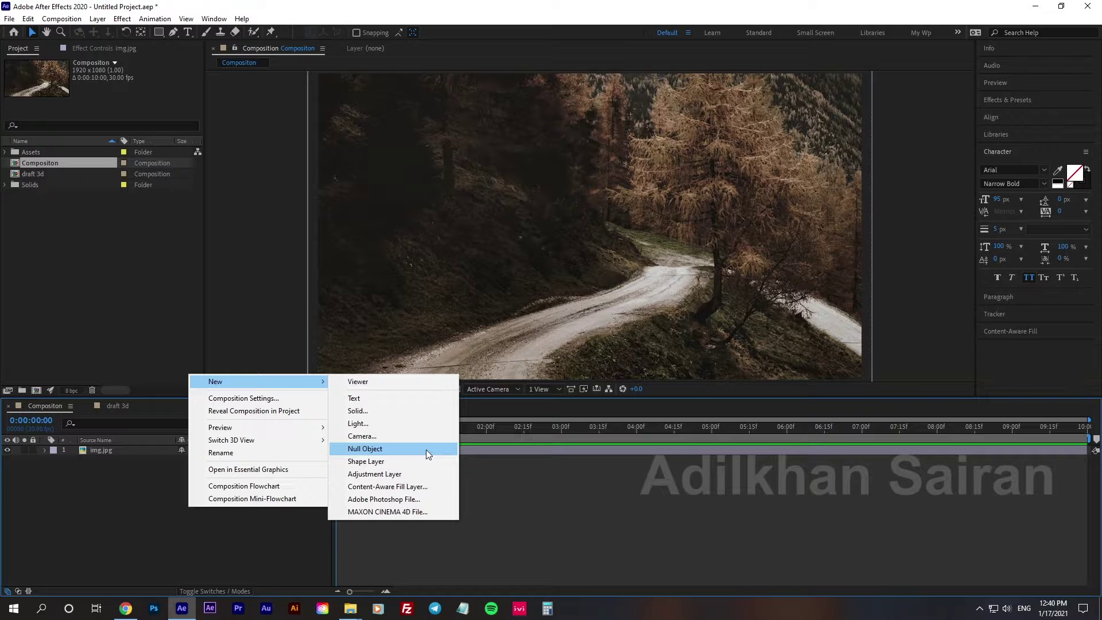
key(Escape)
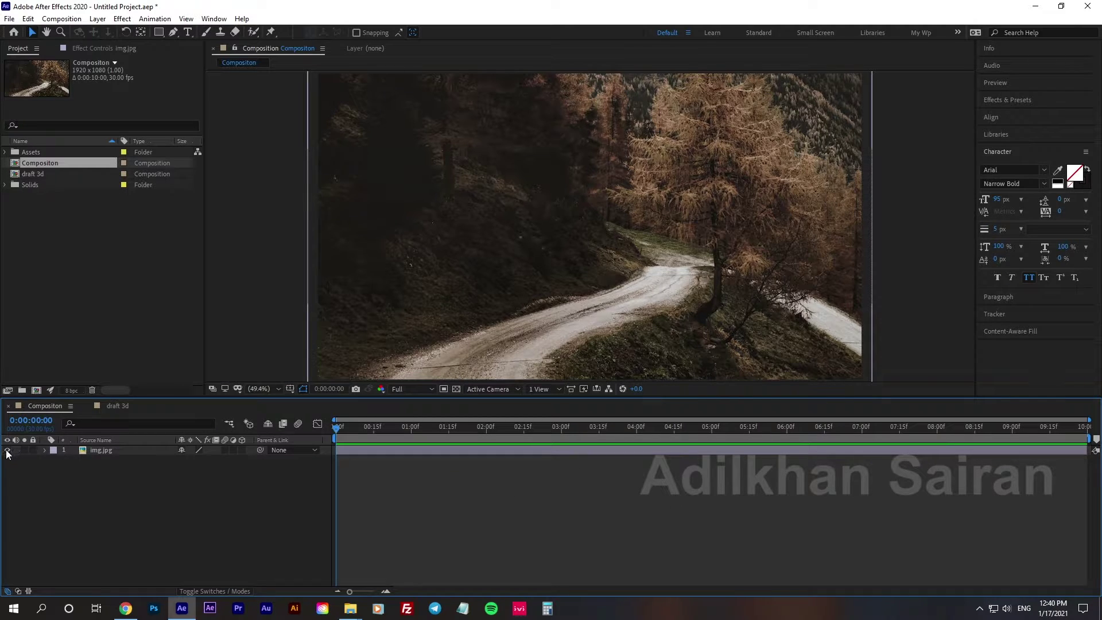
click(7, 451)
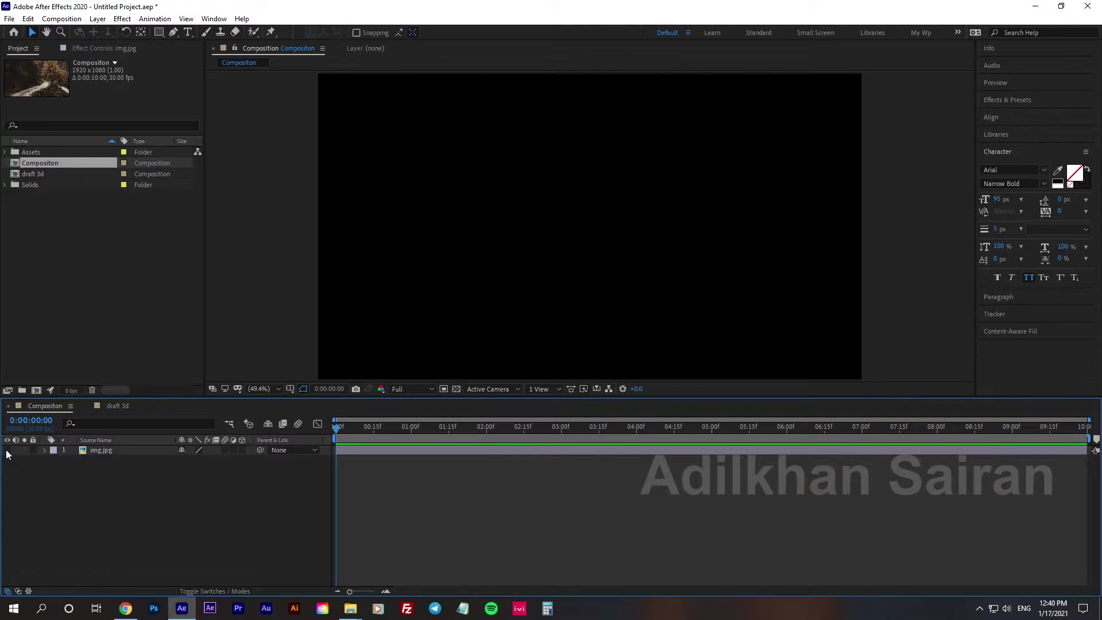
click(8, 451)
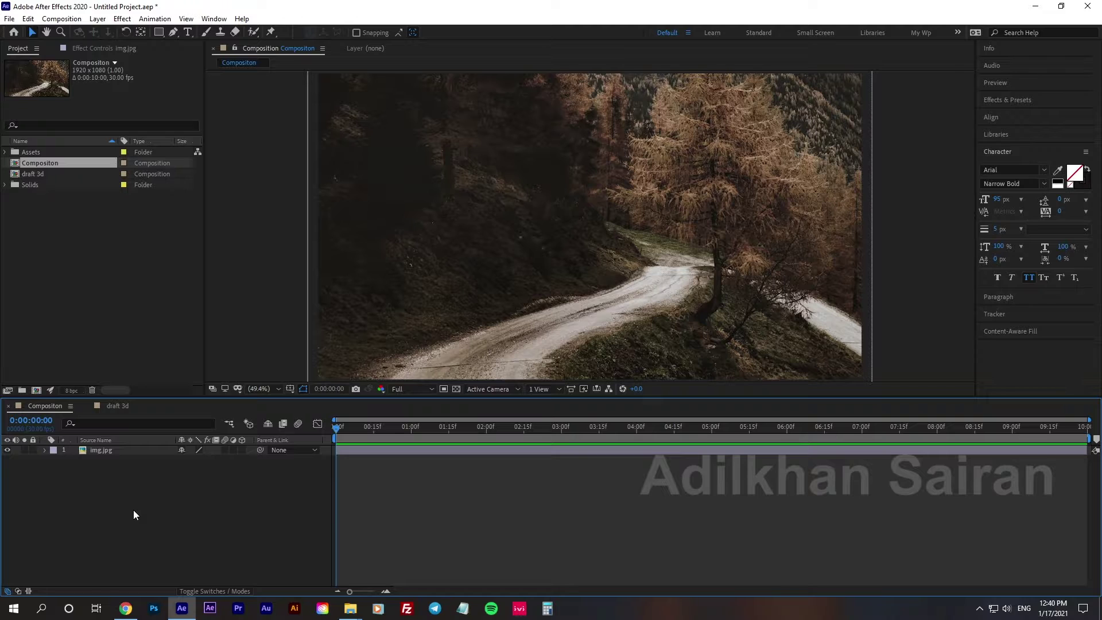
Draw rectangles over the hillside, tree and top, plus small ones across the photo.
key(q)
drag(382, 310, 543, 214)
drag(662, 306, 772, 210)
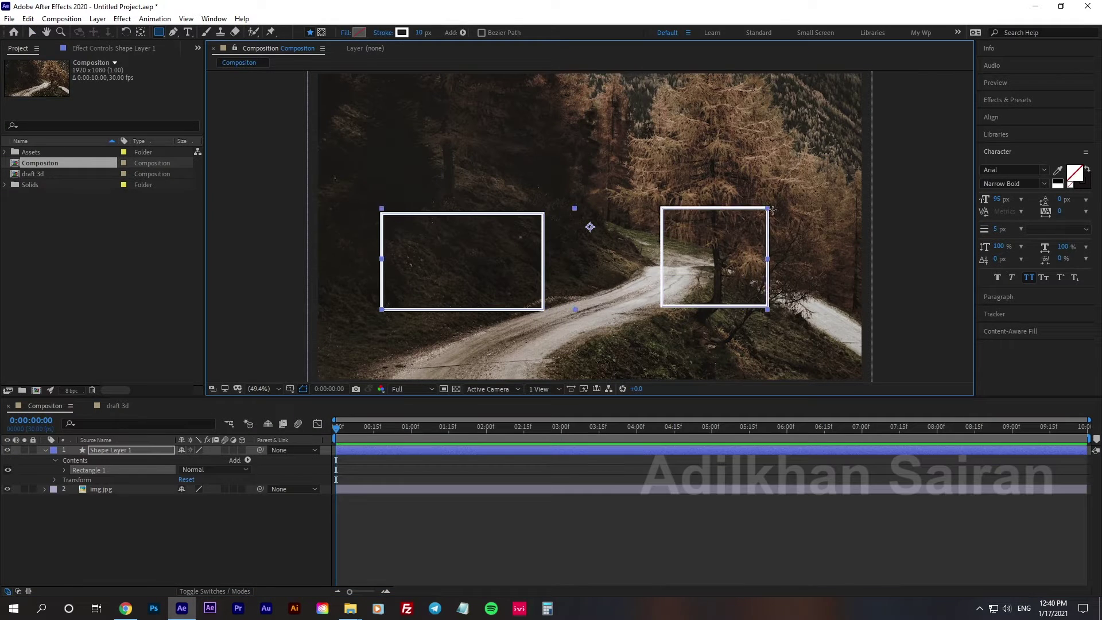
drag(785, 151, 564, 118)
click(235, 491)
drag(399, 95, 422, 111)
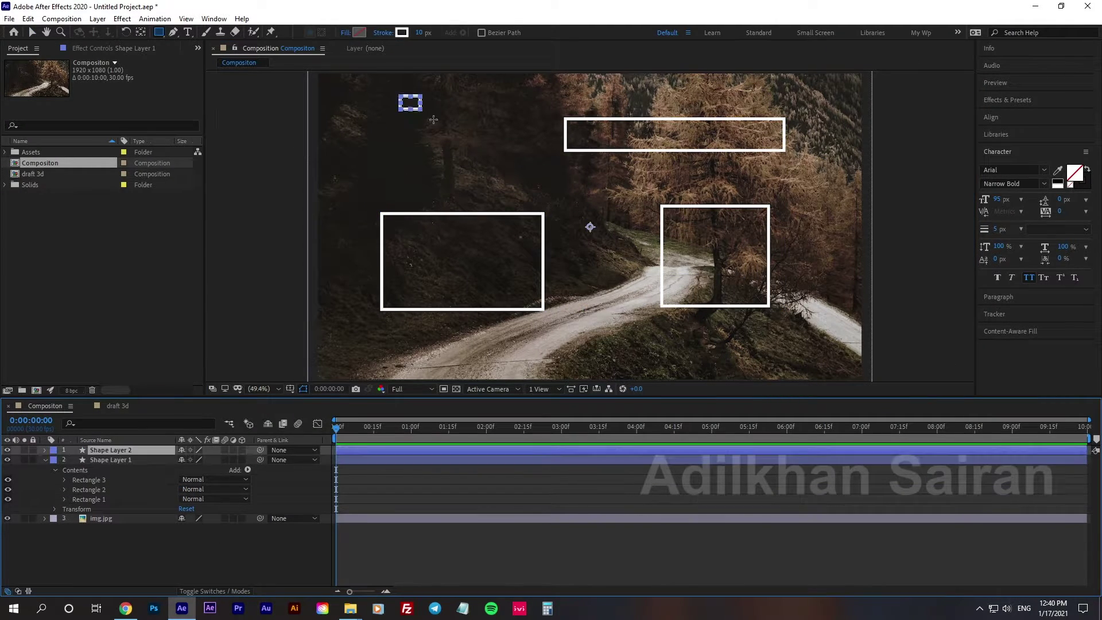
drag(501, 142, 527, 165)
drag(618, 215, 649, 227)
drag(659, 329, 748, 342)
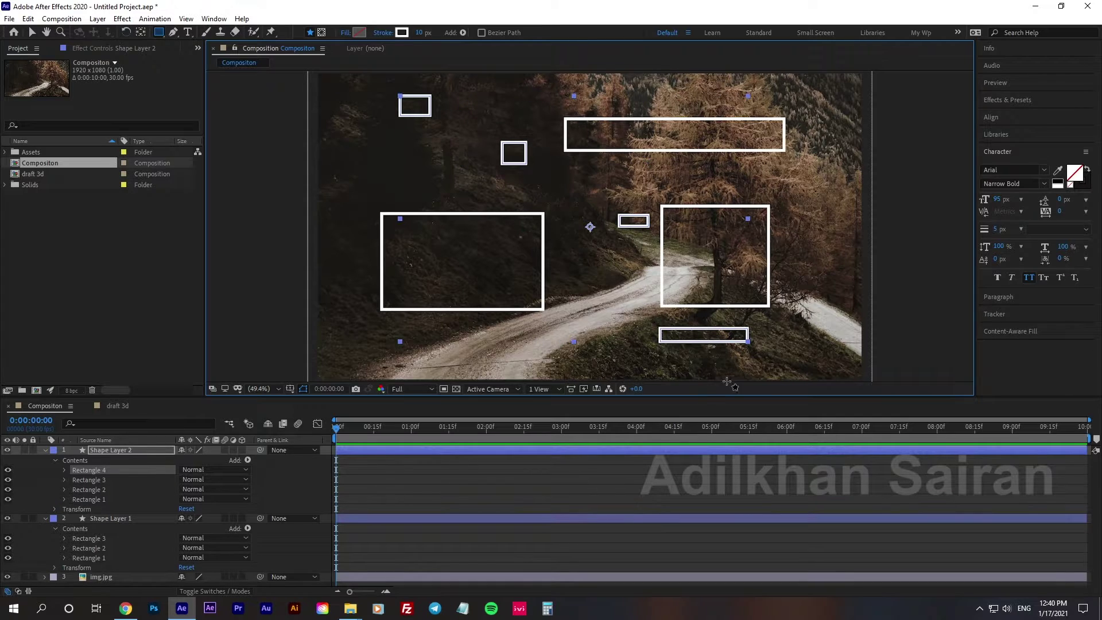
click(568, 470)
Collapse the shape layers, then solo Shape Layer 1, Shape Layer 2 and img.jpg in turn.
click(45, 450)
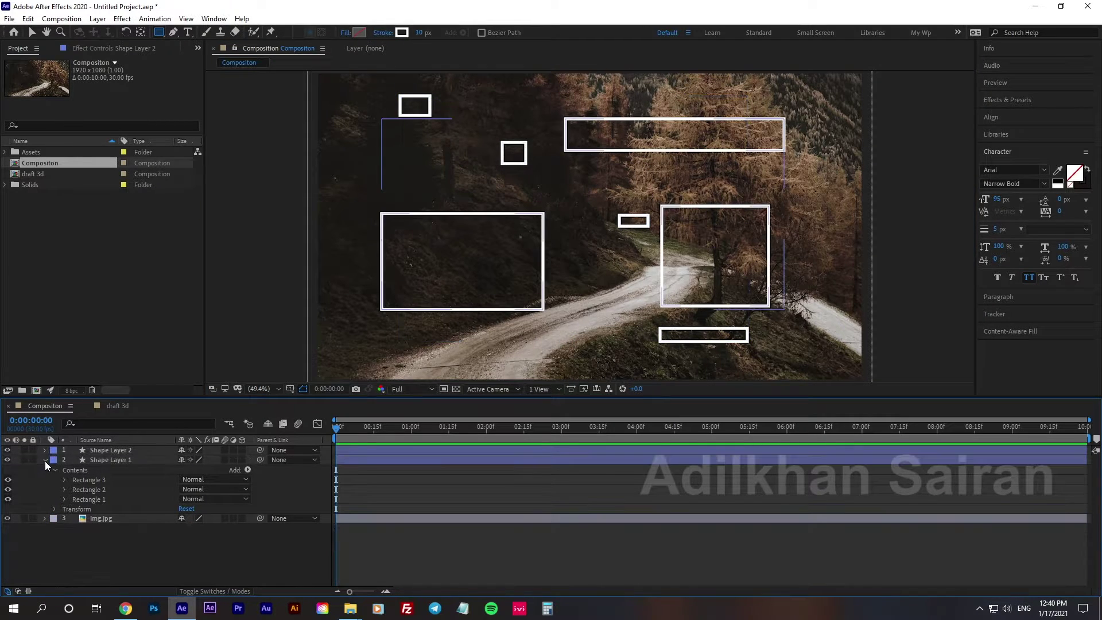
click(45, 460)
click(31, 33)
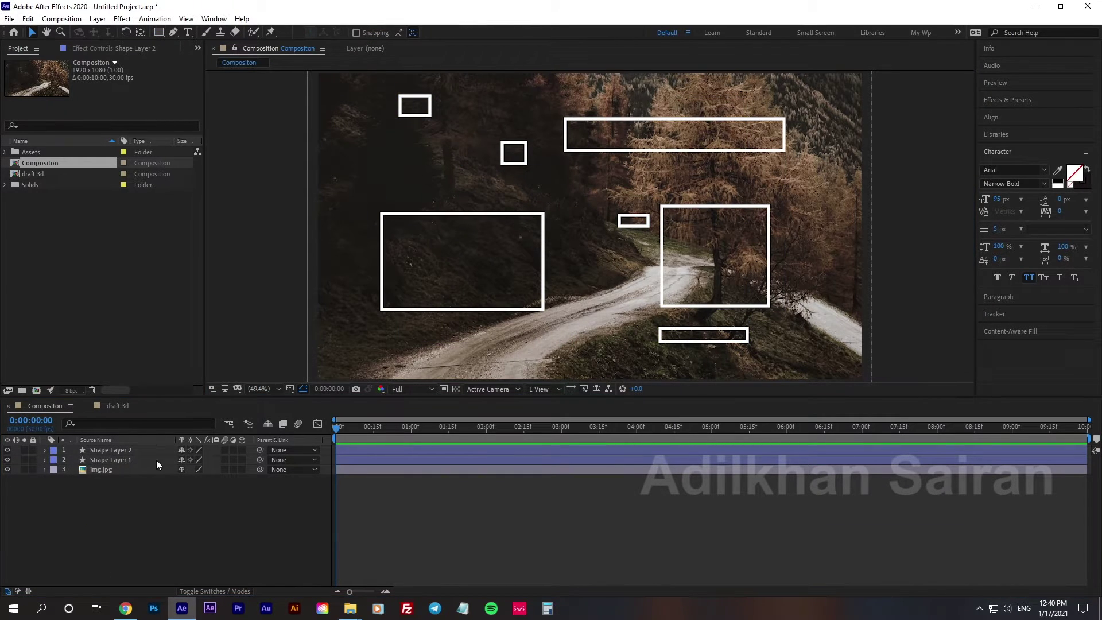
click(176, 523)
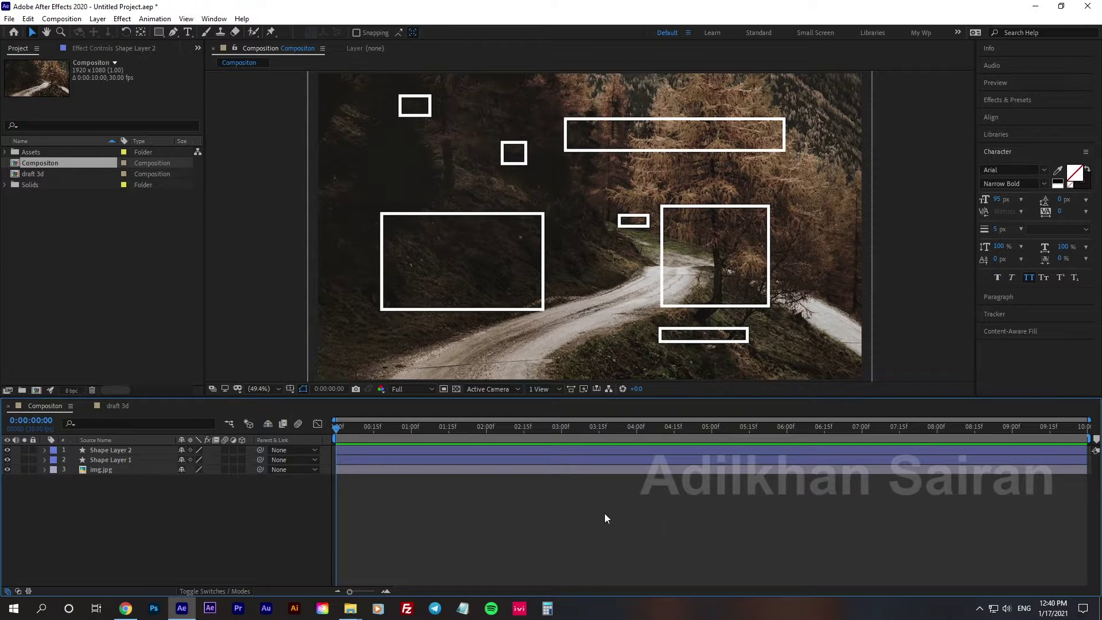
click(41, 460)
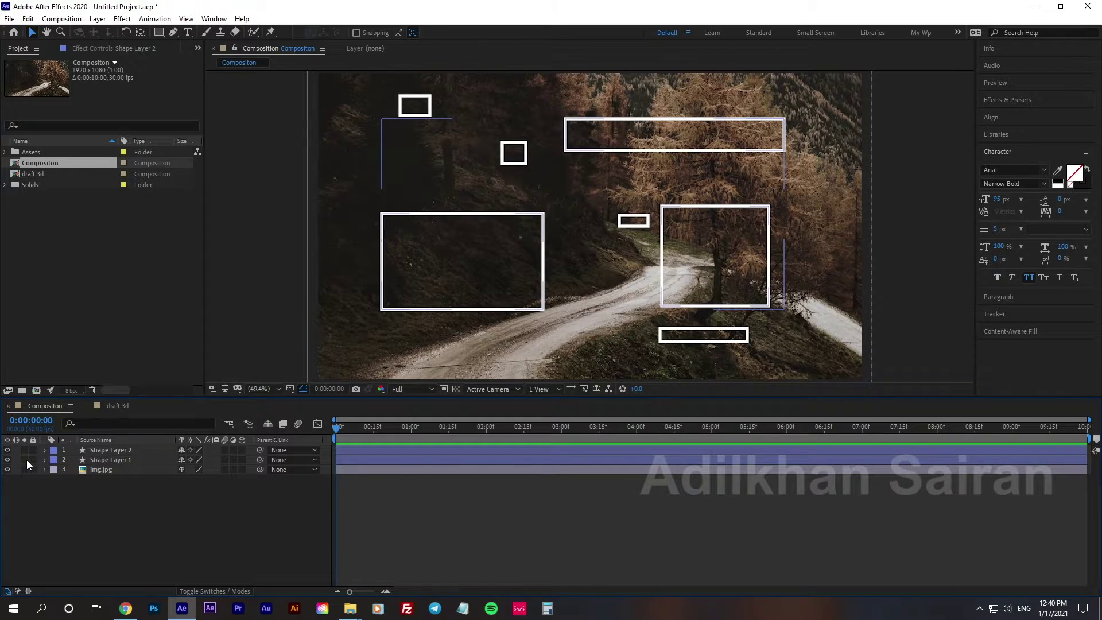
click(27, 460)
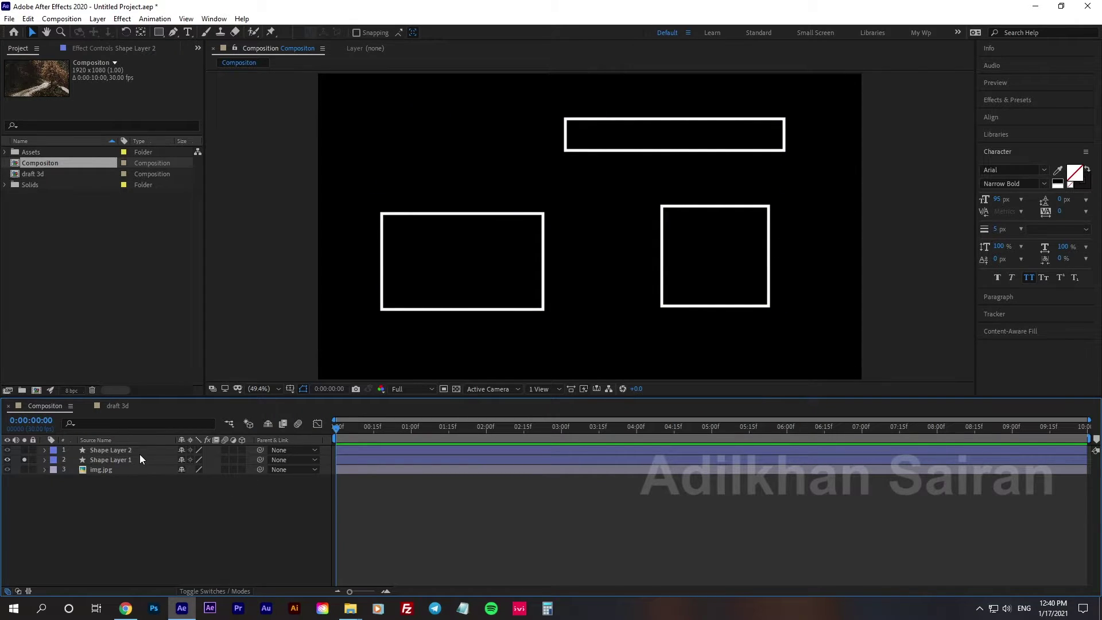
click(25, 451)
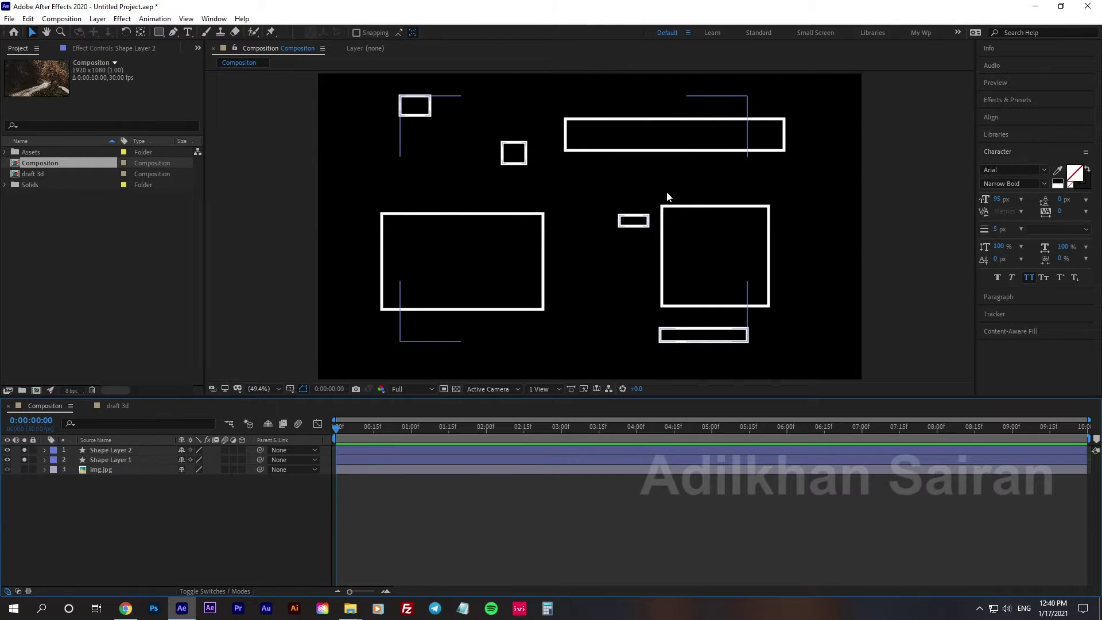
click(556, 320)
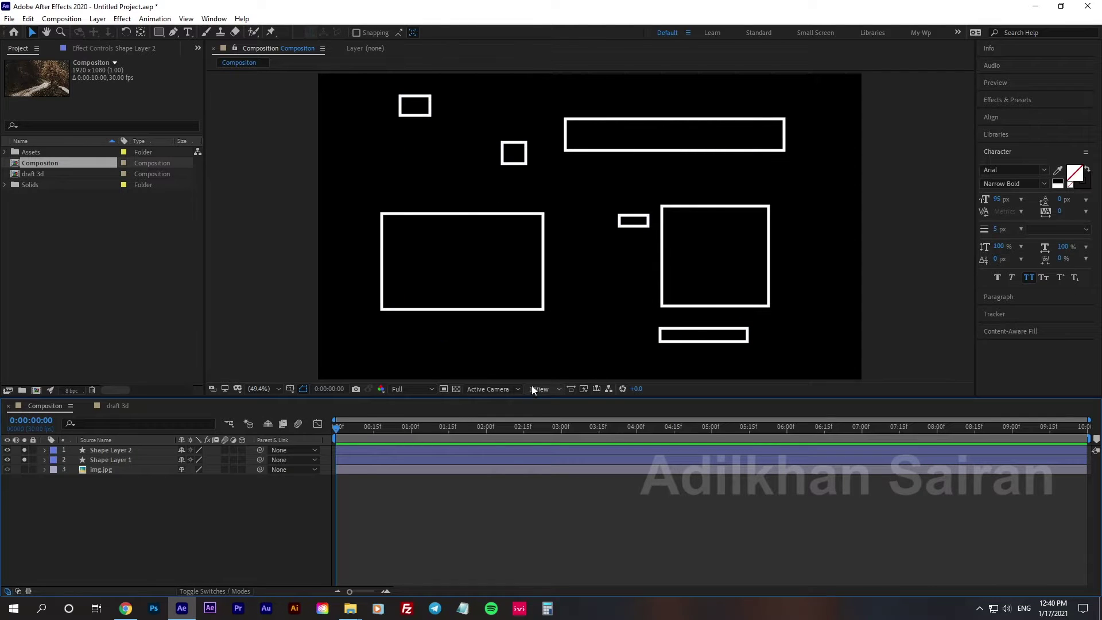
click(24, 469)
Delete both shape layers and set the photo layer's label colour to Blue.
key(Delete)
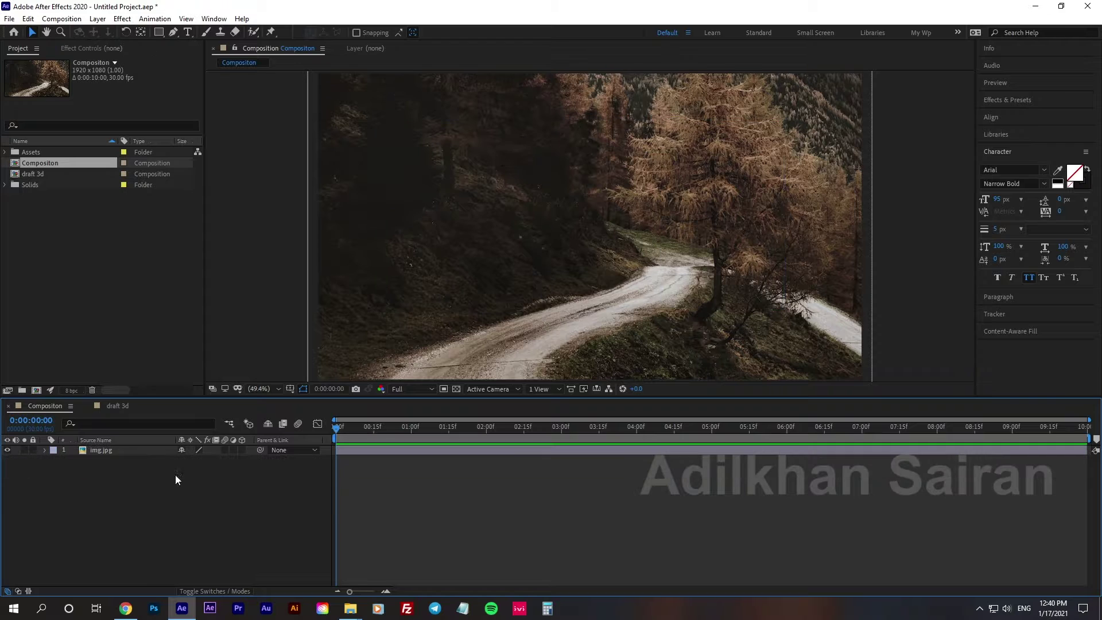
click(54, 450)
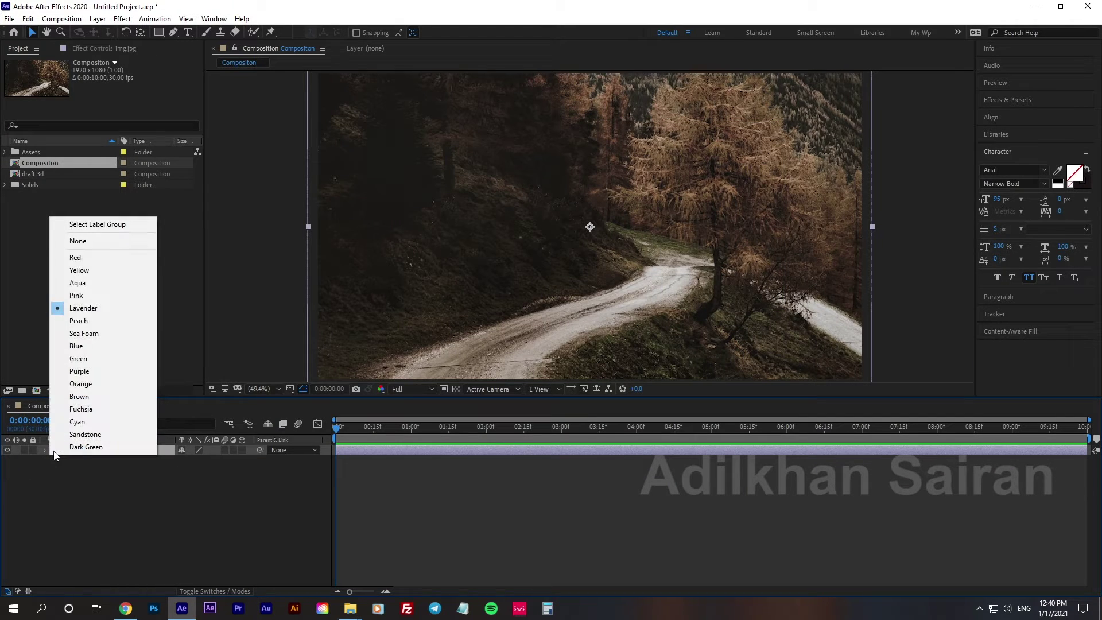
click(204, 517)
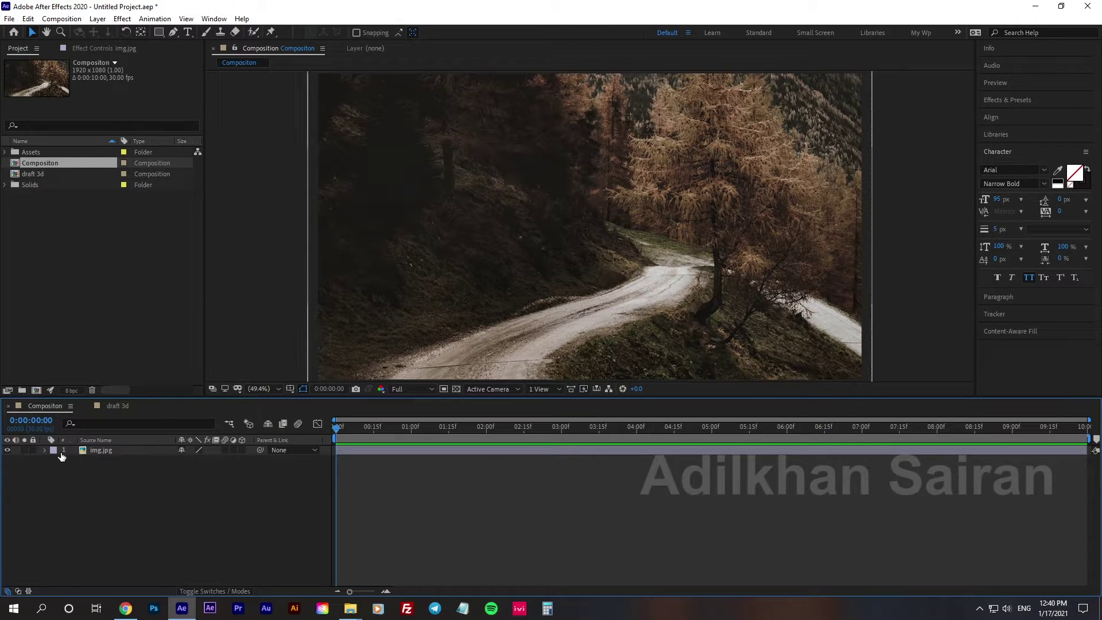
click(53, 450)
click(86, 345)
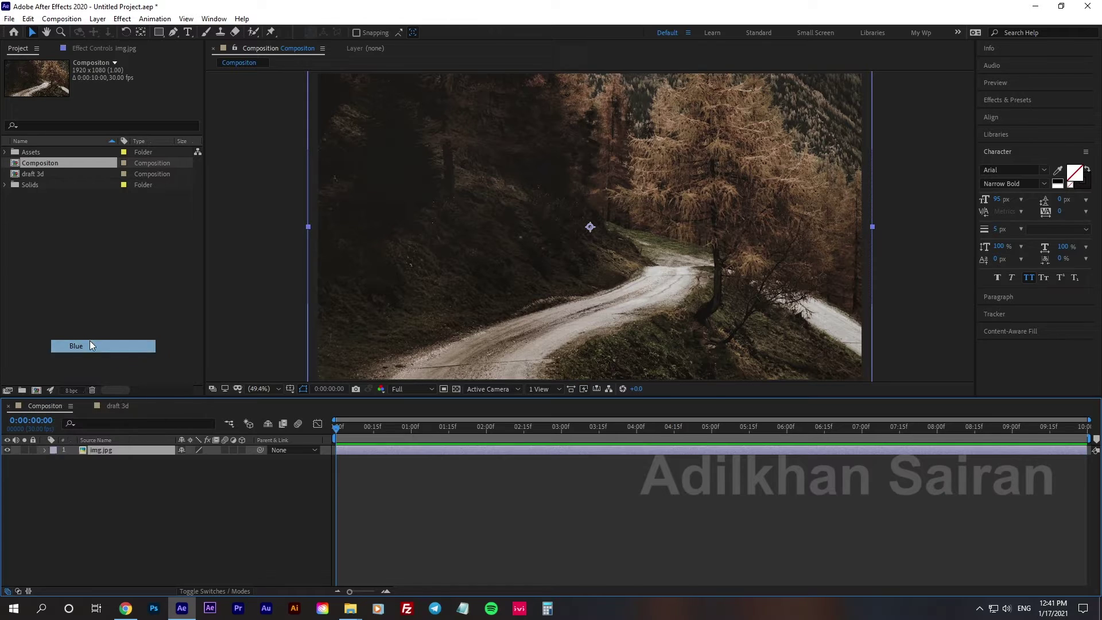
click(139, 497)
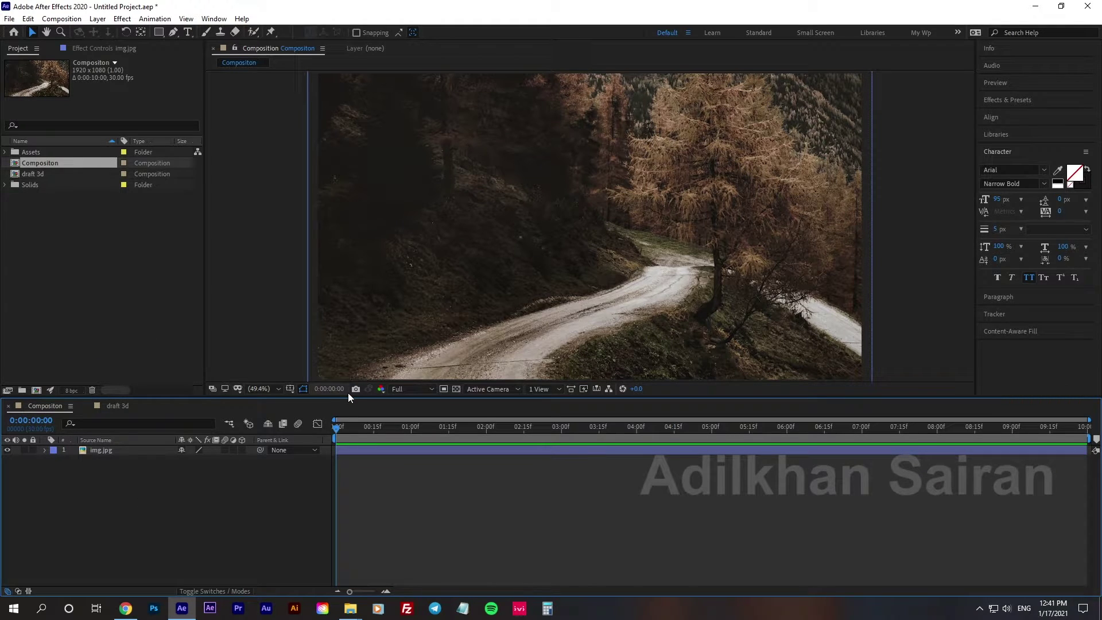
Draw a test rectangle, label its layer Yellow, then delete it.
key(q)
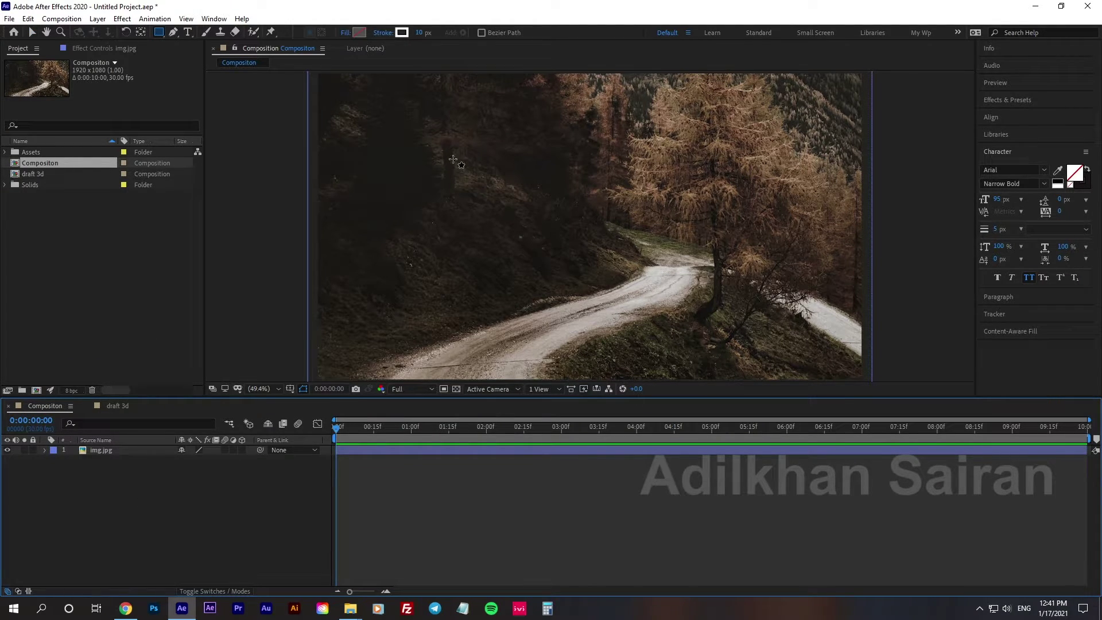
drag(450, 155, 594, 290)
click(153, 510)
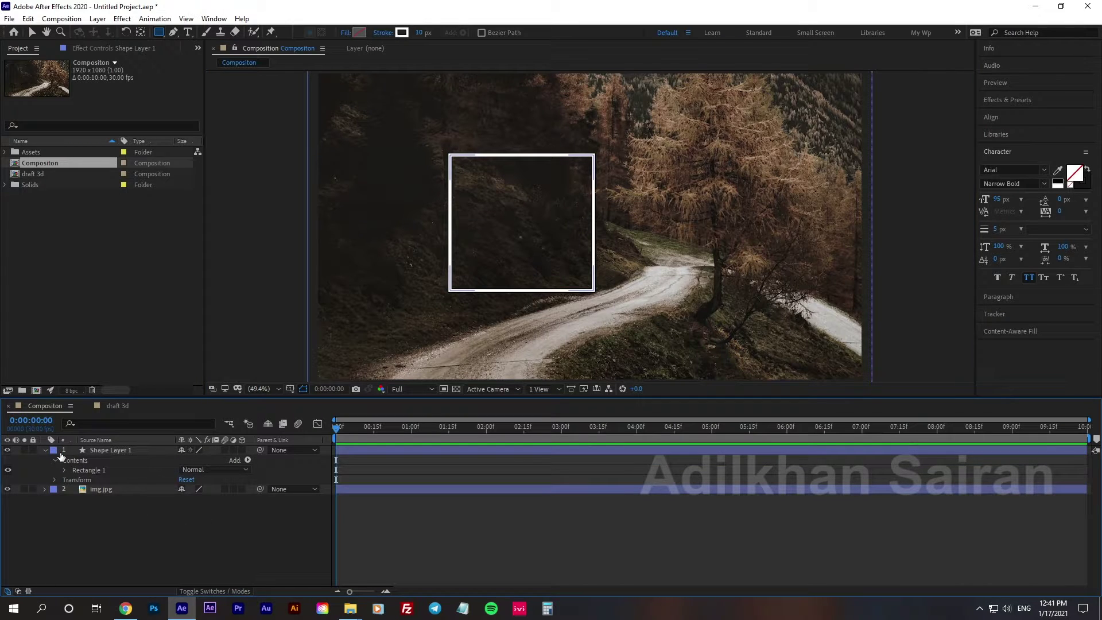
click(53, 450)
click(108, 269)
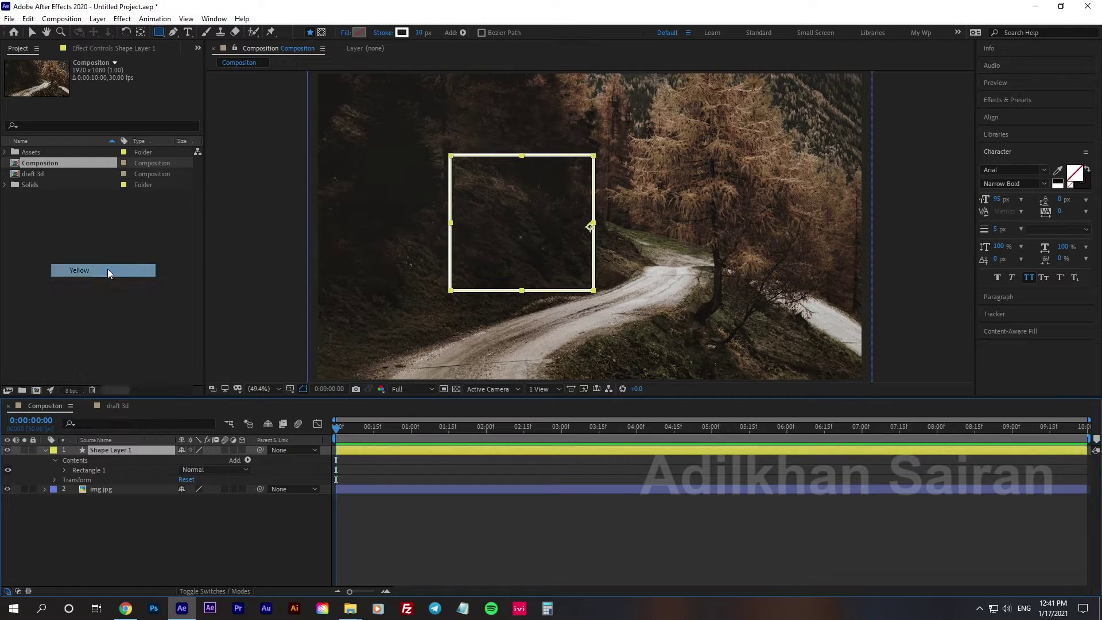
click(123, 532)
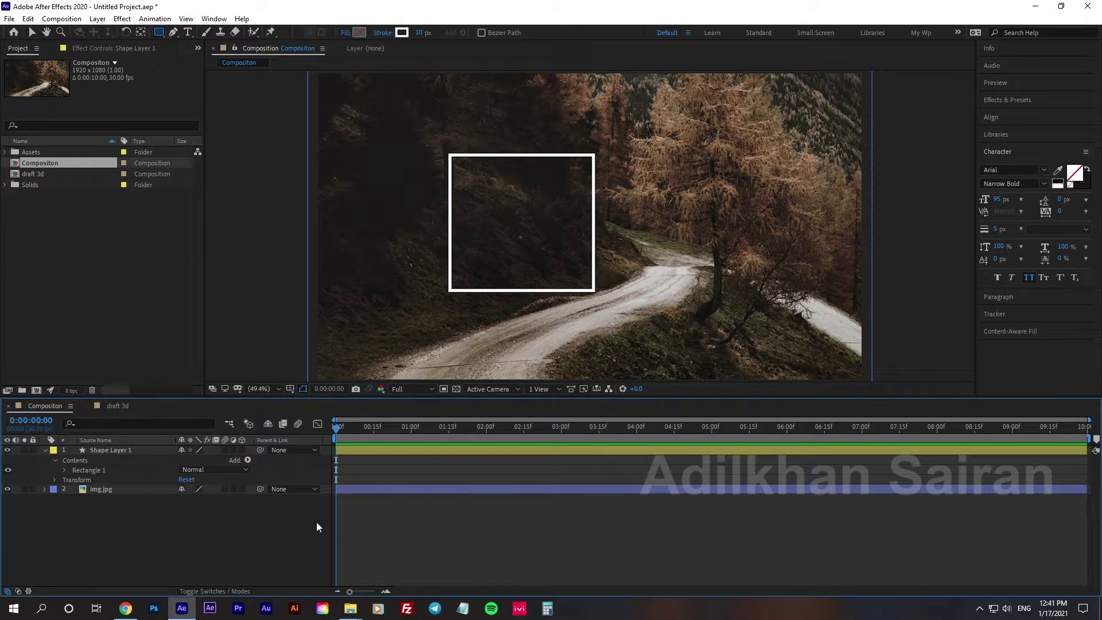
click(367, 449)
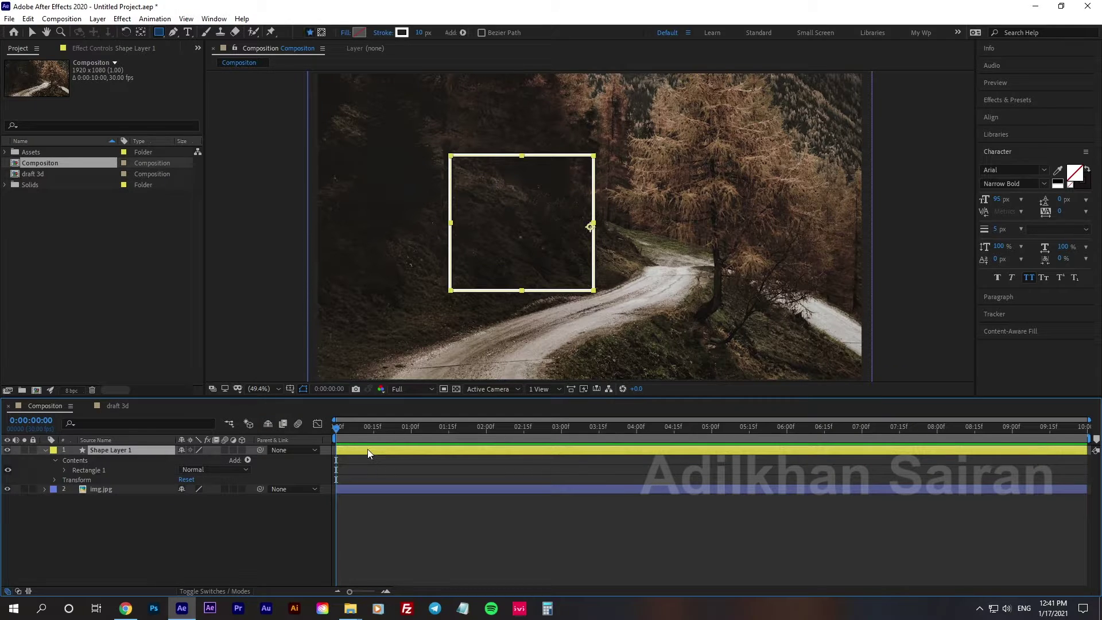
key(Delete)
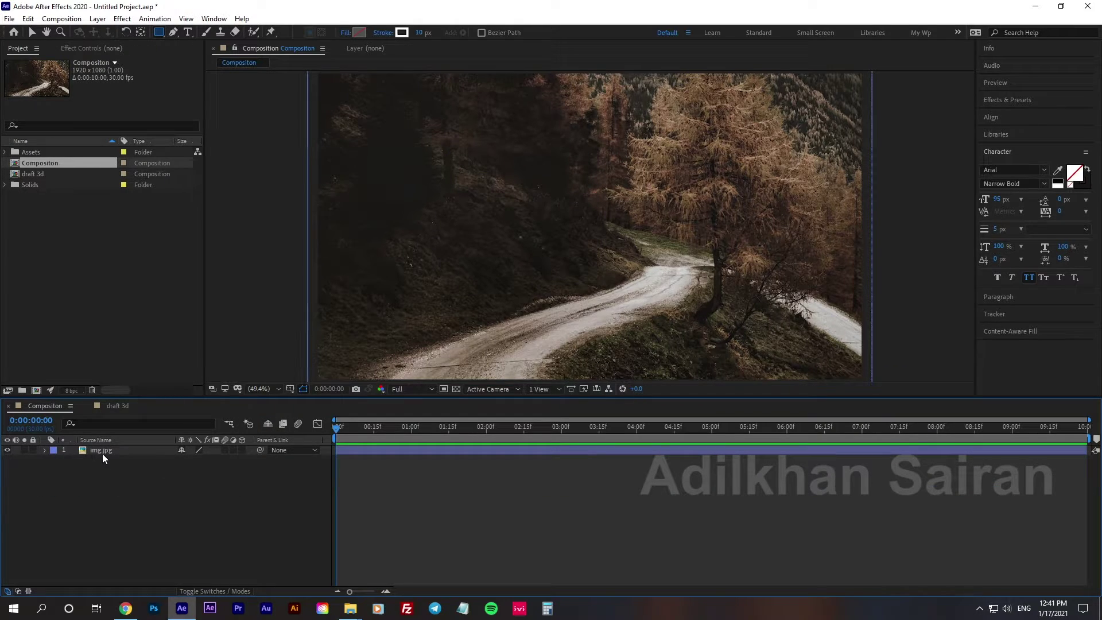
Select img.jpg and switch the timeline name column from Source Name to Layer Name.
click(102, 452)
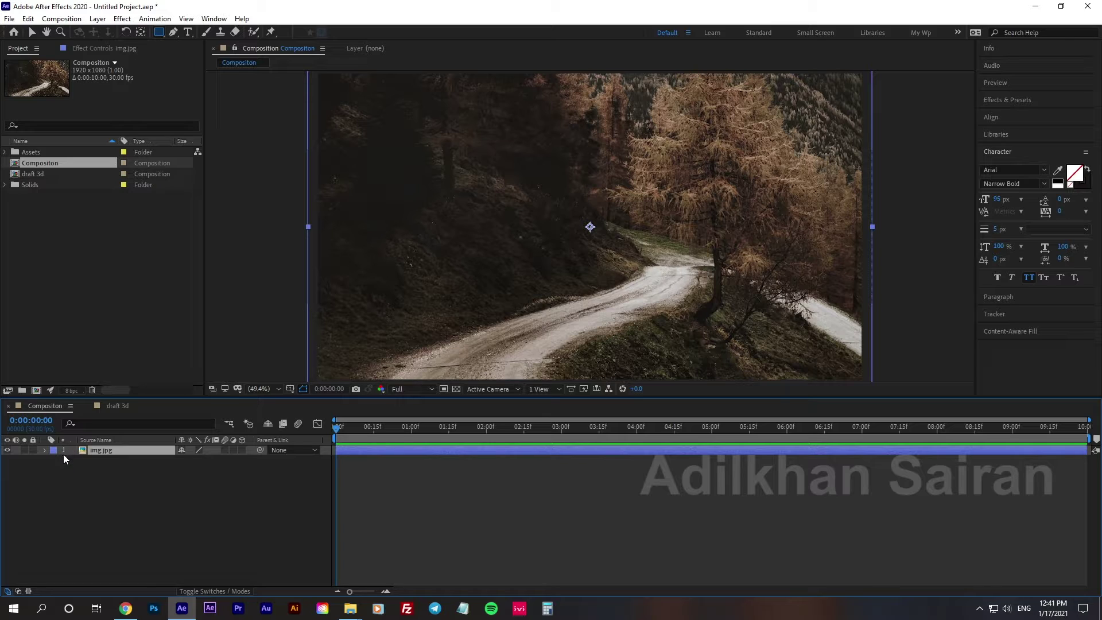
click(32, 32)
key(Return)
click(139, 478)
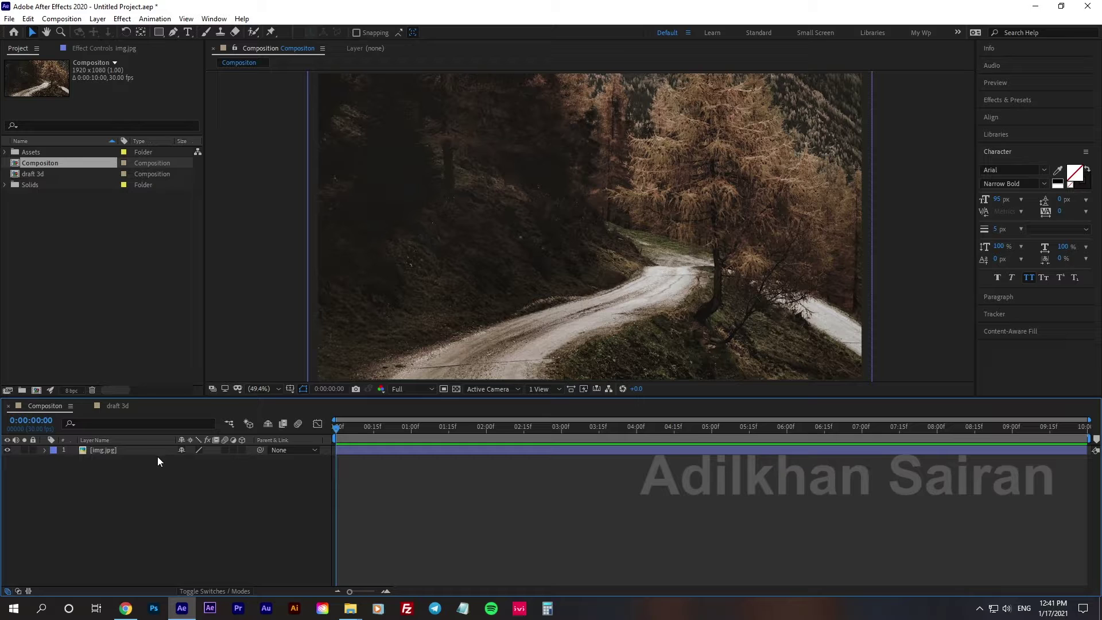
Mark the photo layer shy, toggle the Shy master switch off and on, and set Draft quality.
click(181, 449)
click(268, 424)
click(268, 425)
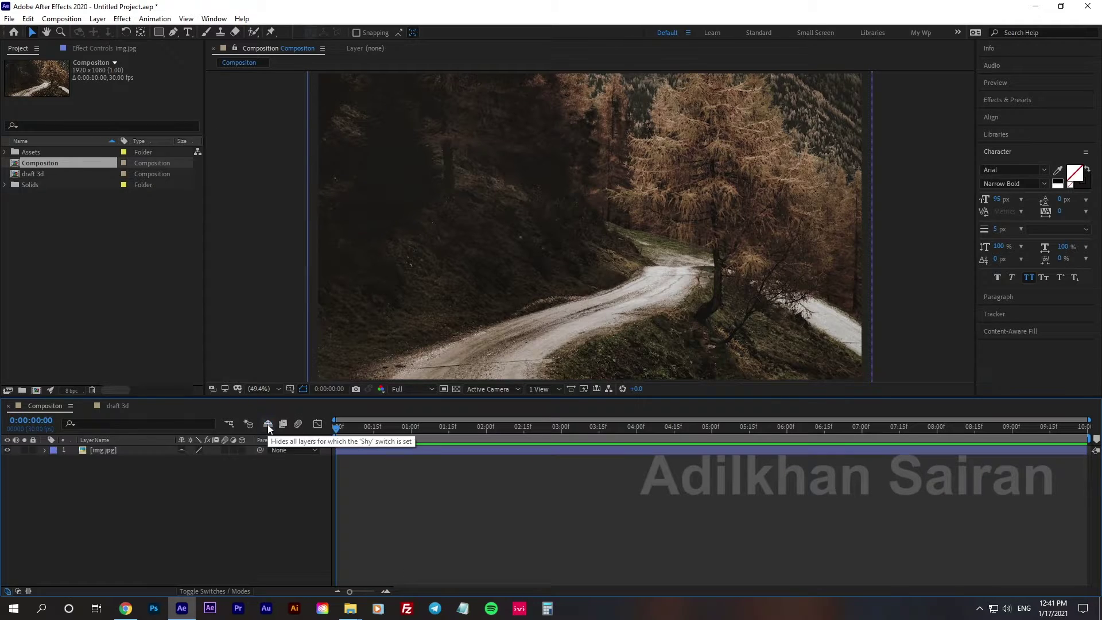
click(198, 451)
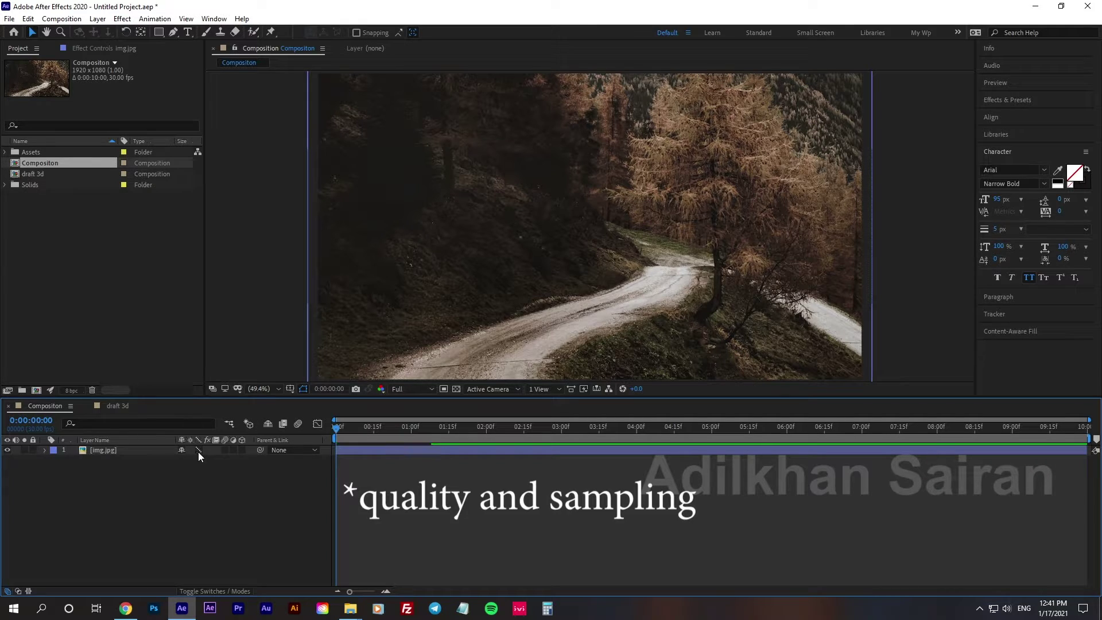
Scale the photo to 1262.9% to compare draft and best quality, then undo back to 51.9%.
click(333, 356)
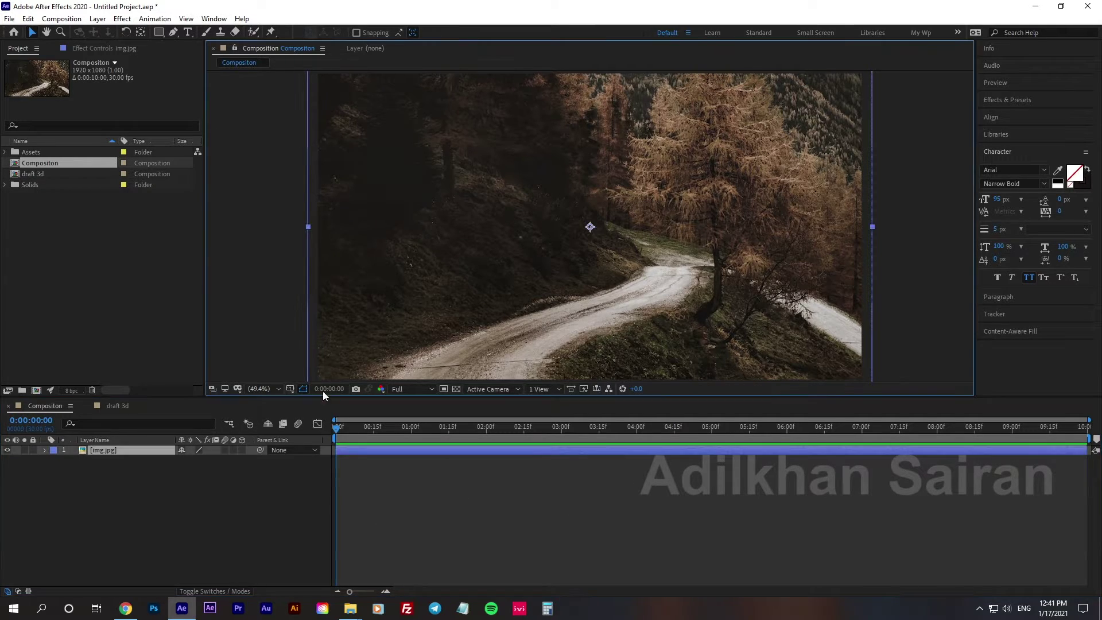
key(s)
drag(215, 465, 523, 504)
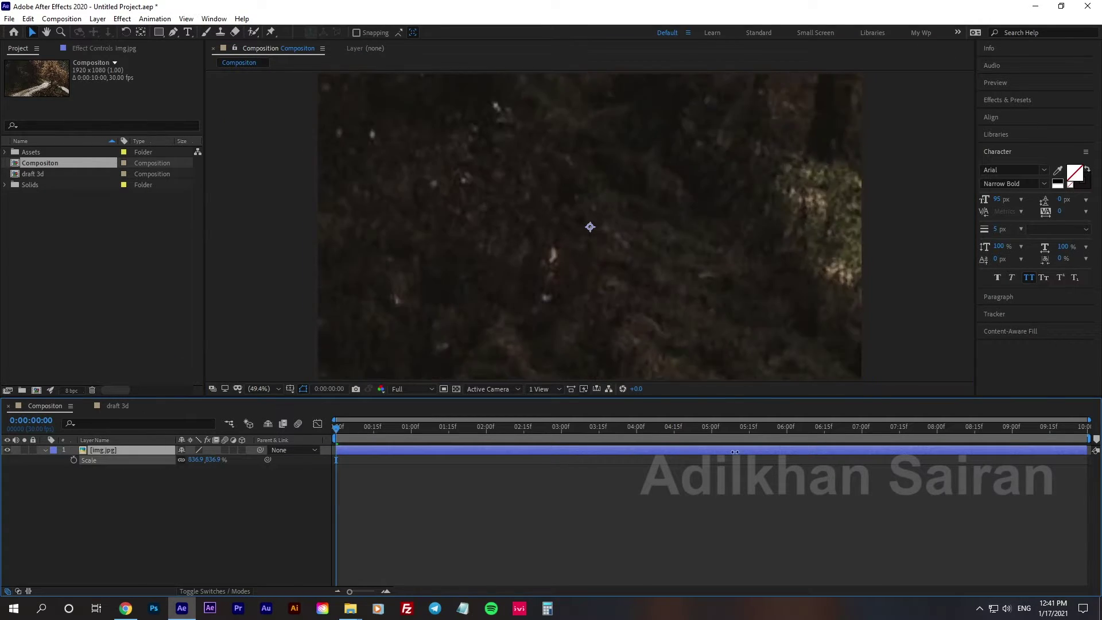
click(198, 450)
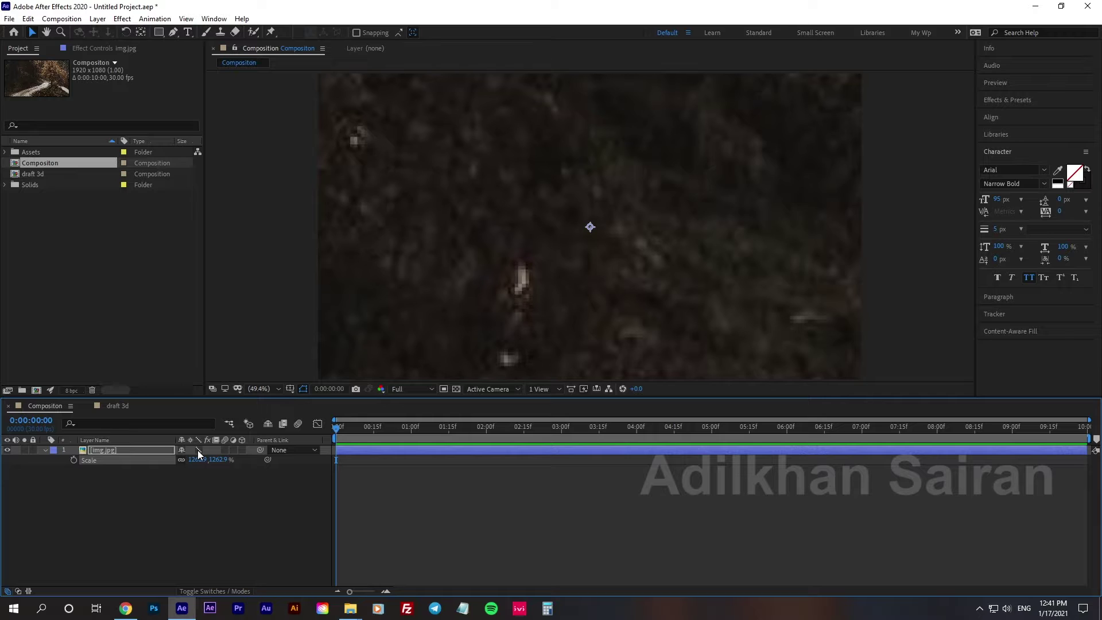
key(ctrl+z)
key(ctrl+z)
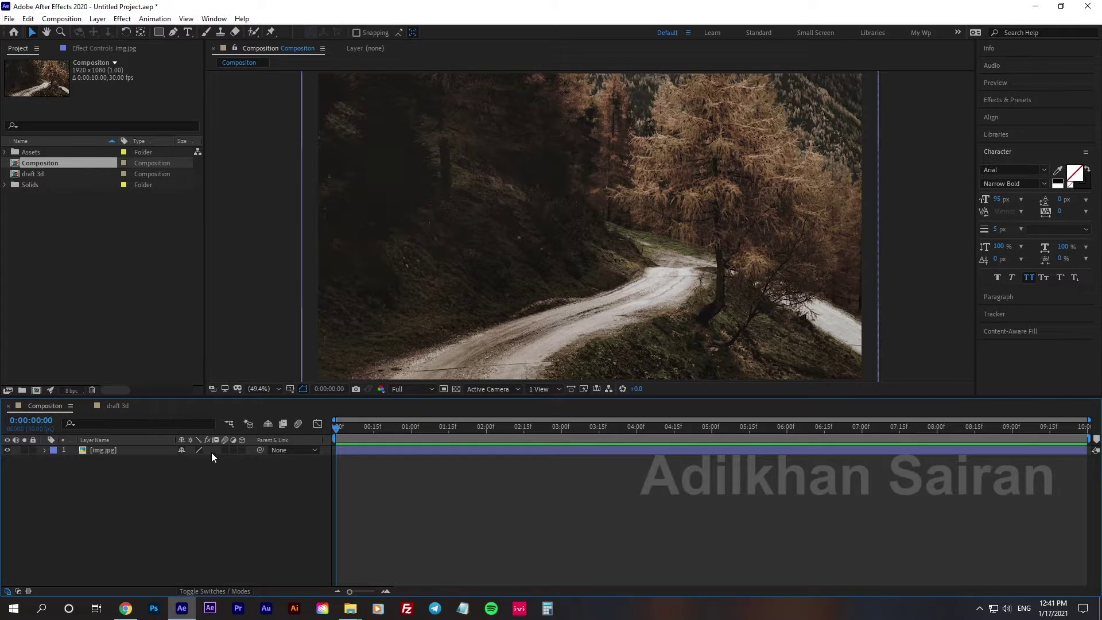
click(112, 450)
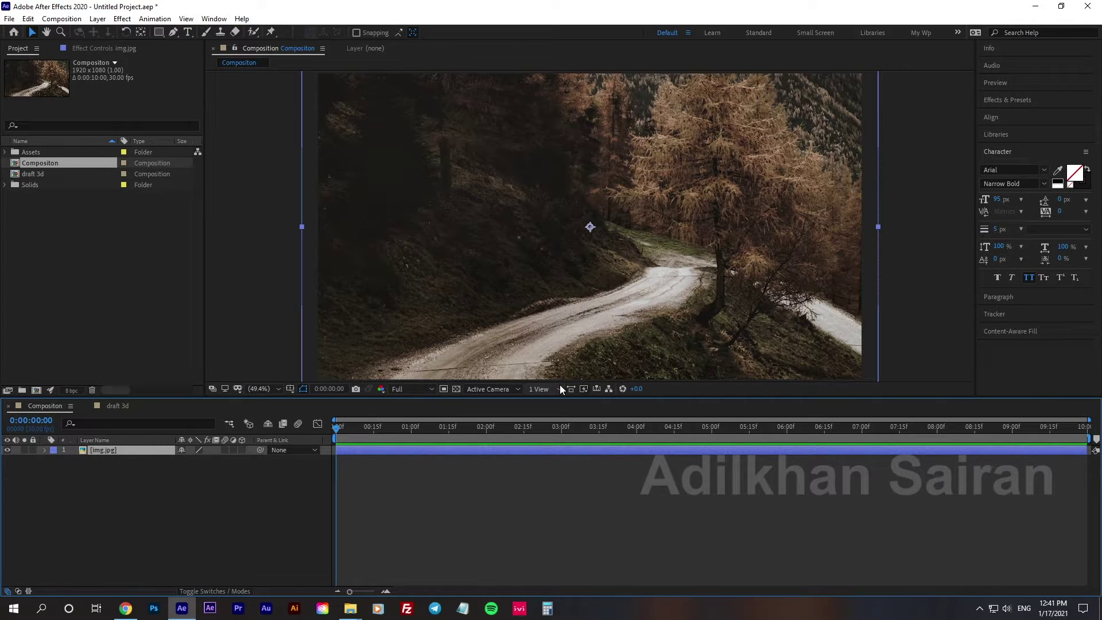
key(ctrl+space)
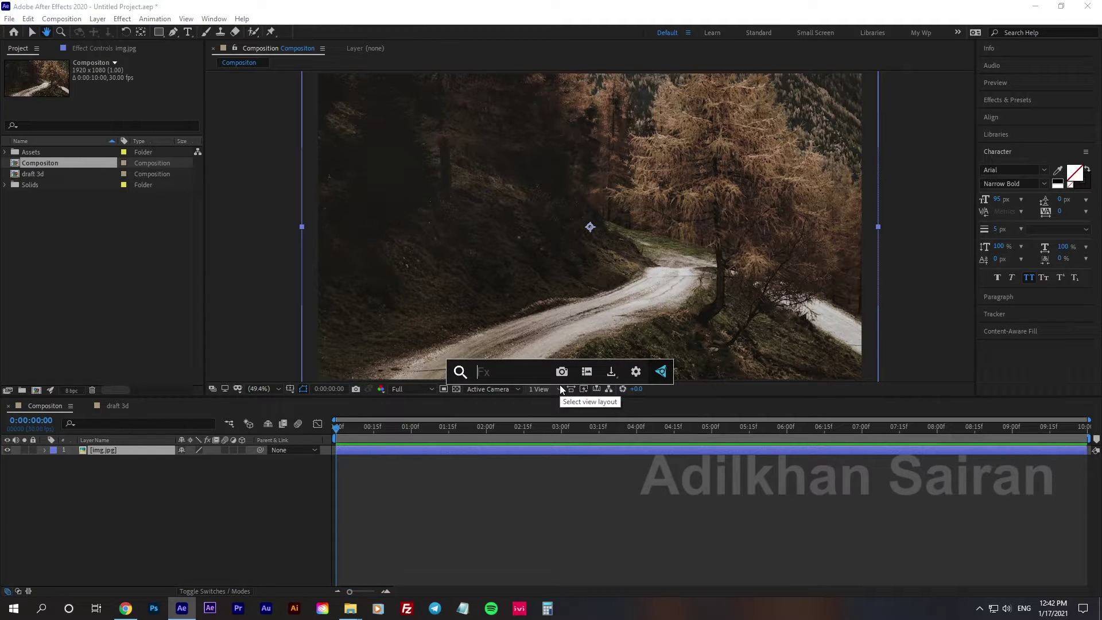
Apply Curves with a soft S-curve for contrast and toggle it off and on to compare.
text(c)
key(Return)
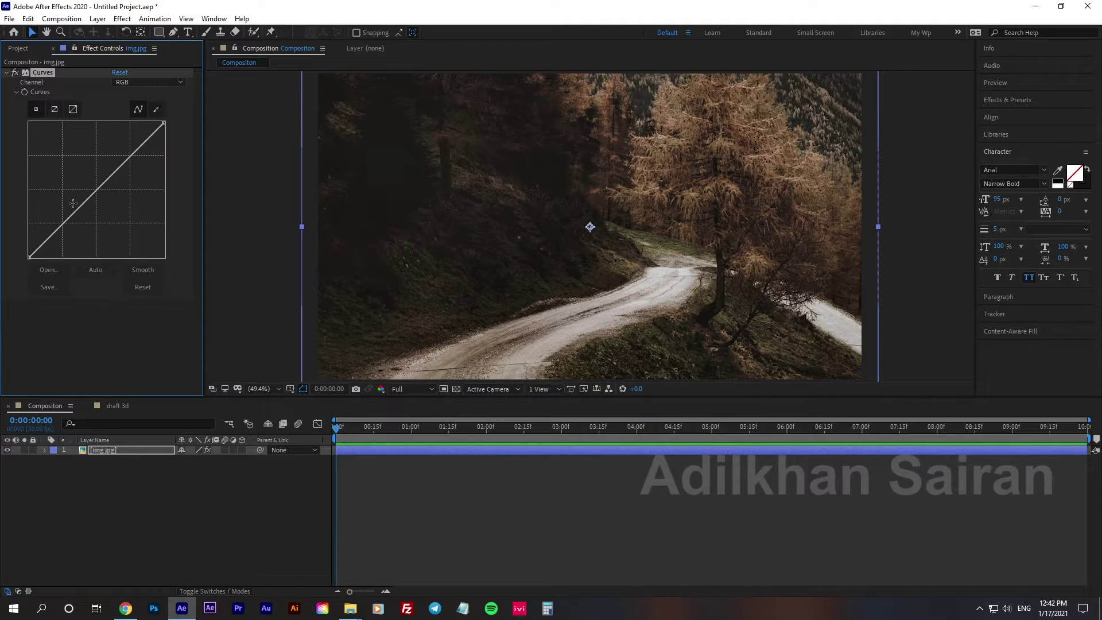
drag(70, 215, 73, 225)
mouse_move(122, 166)
mouse_down()
mouse_move(109, 148)
mouse_move(122, 156)
mouse_up()
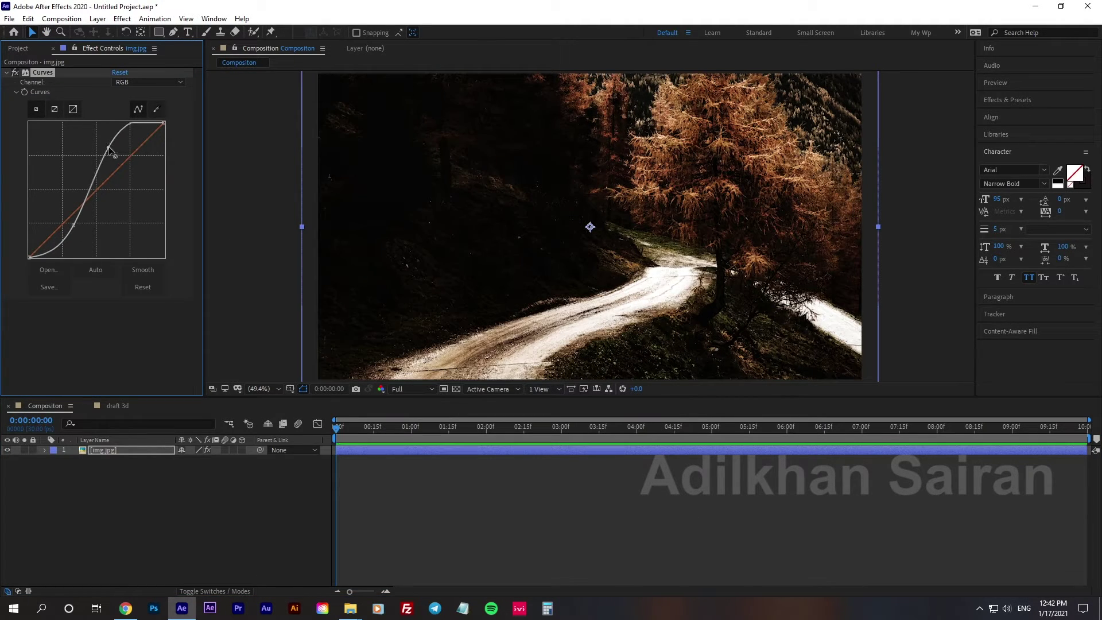
click(205, 449)
click(206, 450)
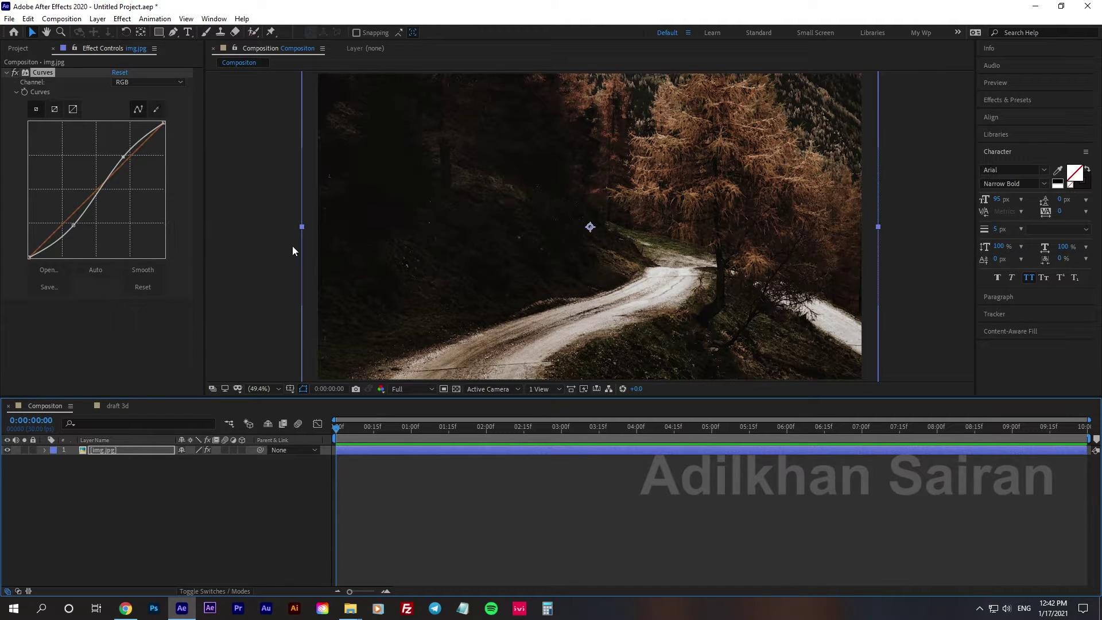
Add Sharpen, toggle the layer's fx switch to compare, then remove all effects.
key(ctrl+space)
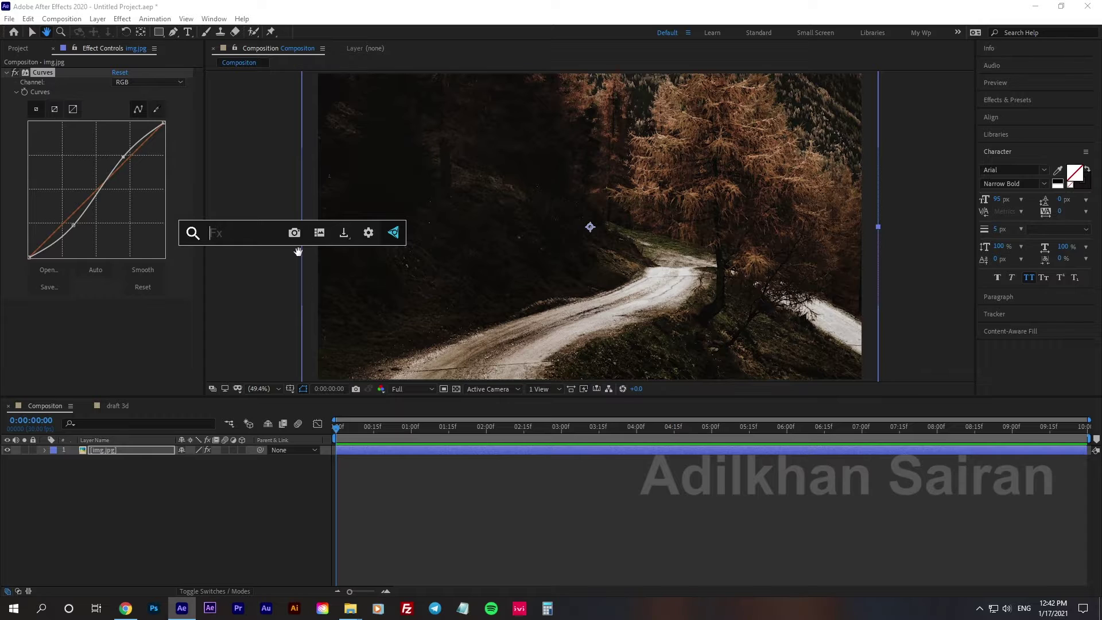
text(s)
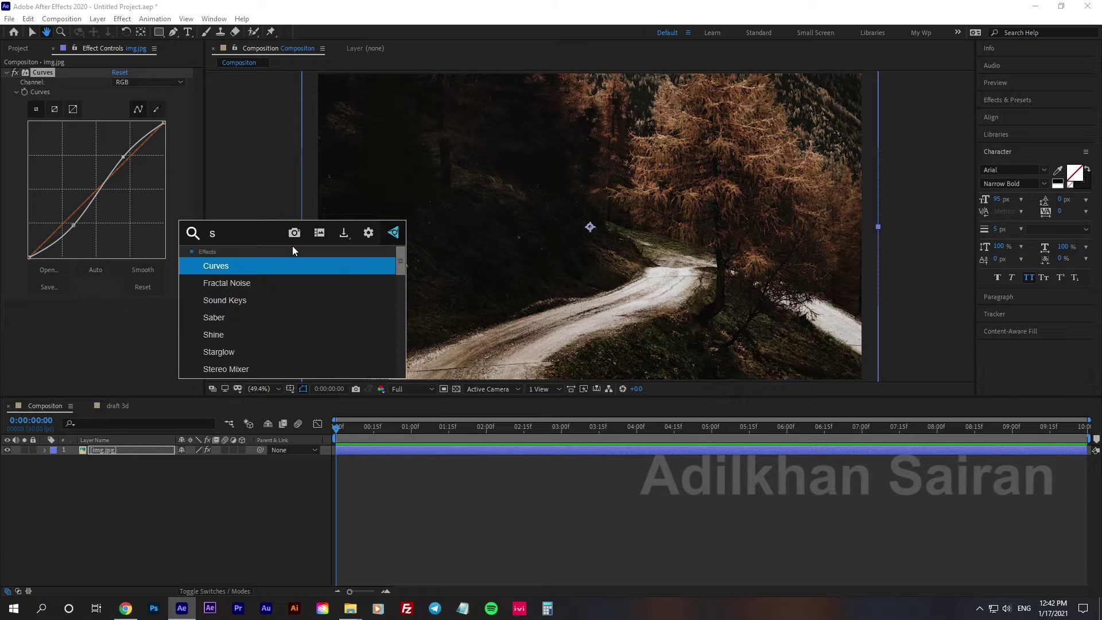
text(ha)
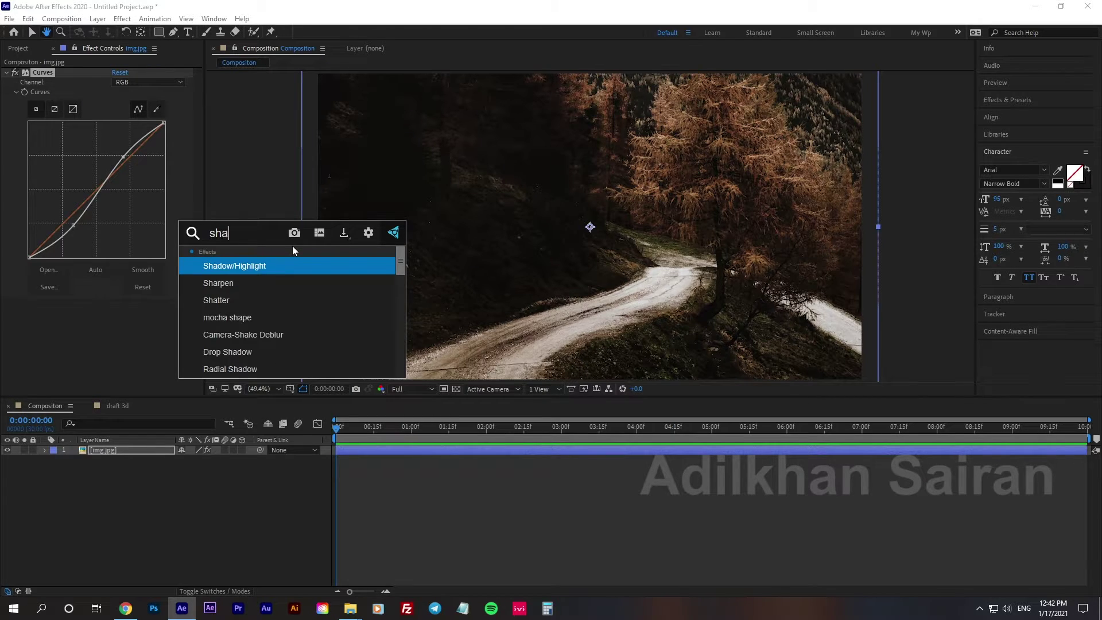
text(r)
key(Return)
click(207, 450)
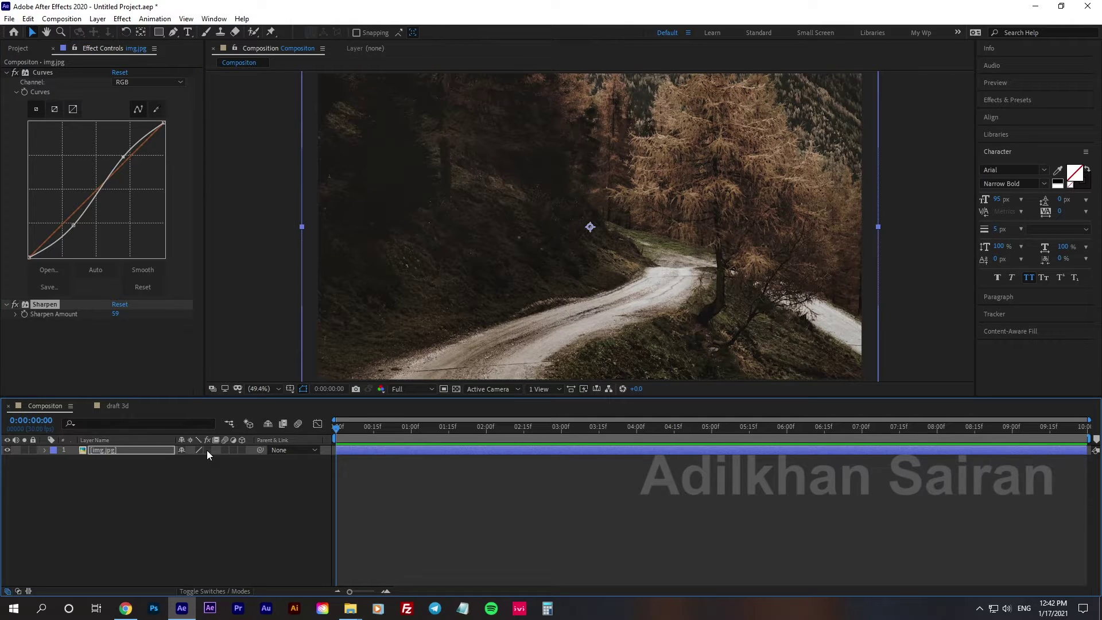
click(207, 450)
click(19, 311)
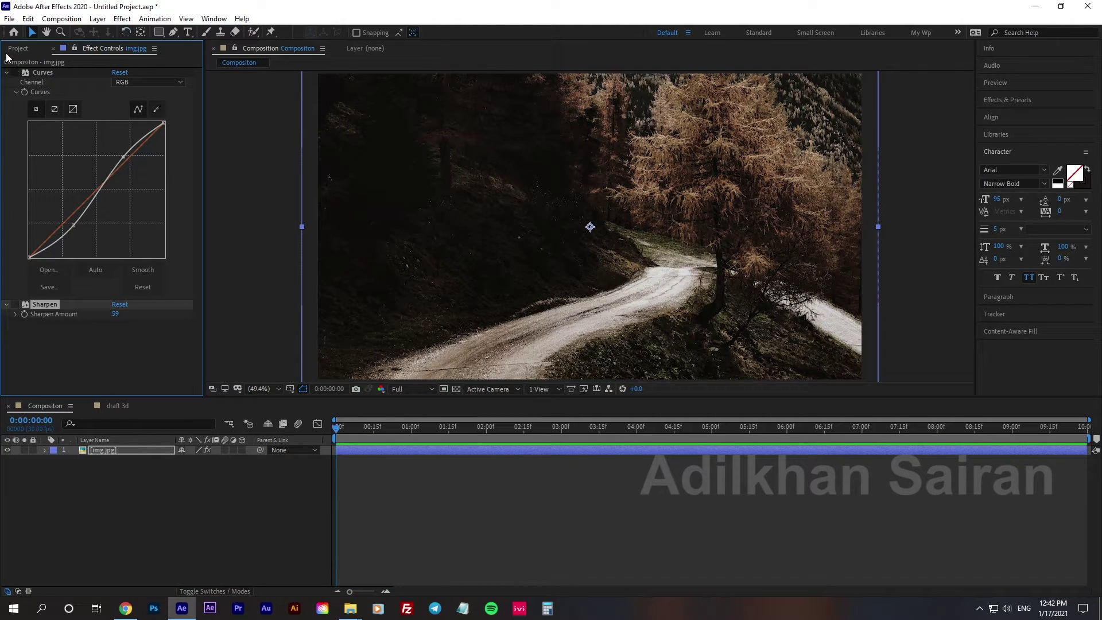
key(ctrl+shift+e)
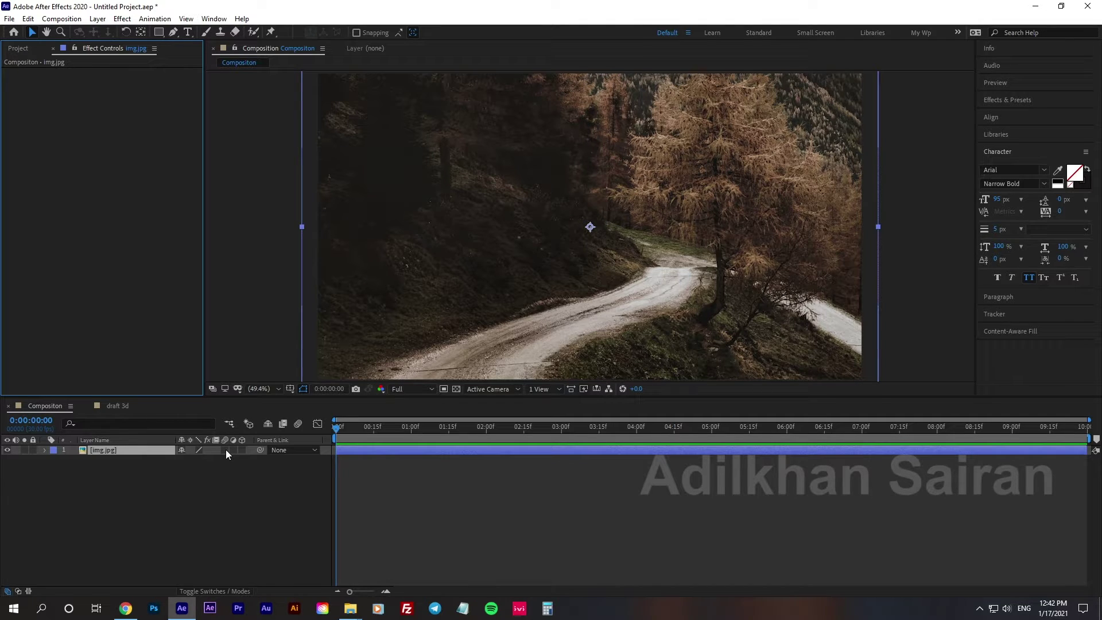
Apply Easy Ease (F9) to img.jpg's Position keyframes and preview the eased slide-up.
click(305, 514)
click(19, 49)
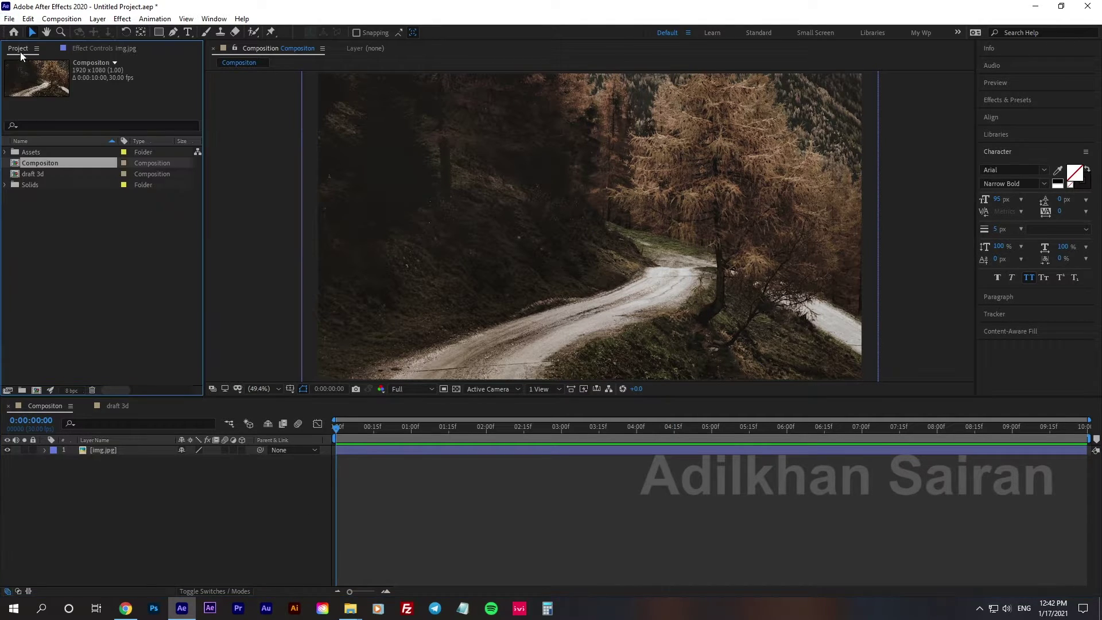
click(181, 505)
key(ctrl+a)
key(ctrl+v)
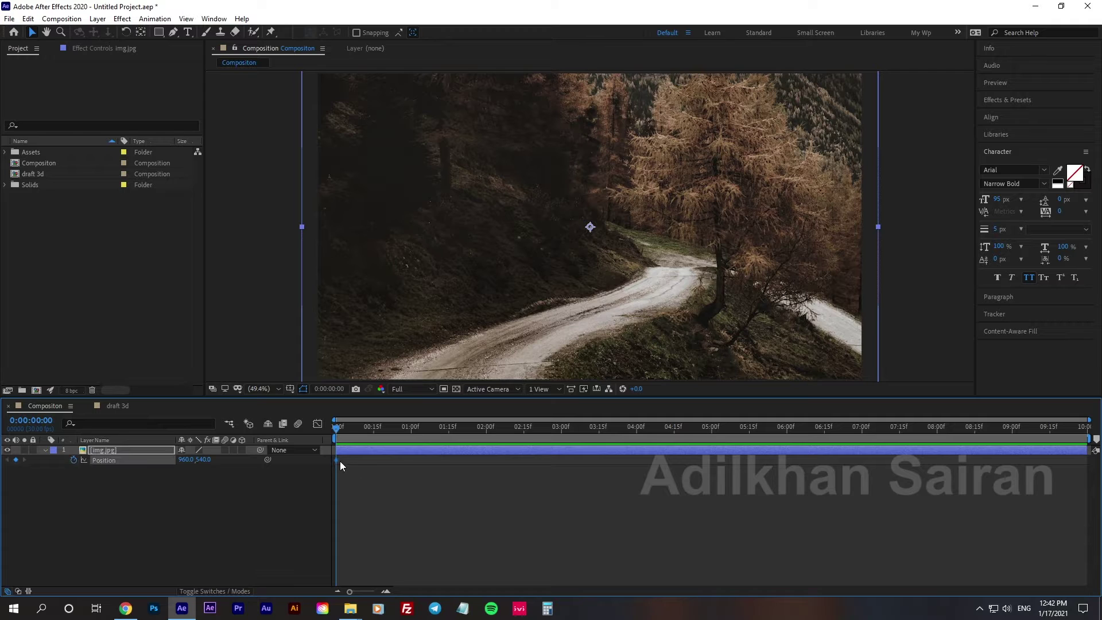
click(319, 422)
key(F9)
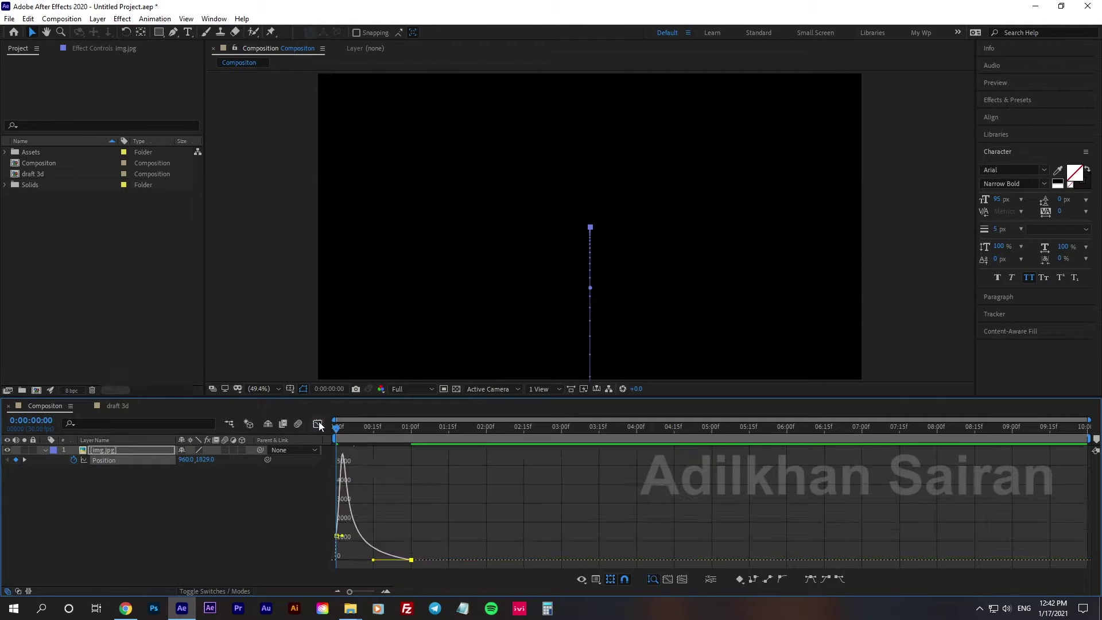
click(318, 422)
key(space)
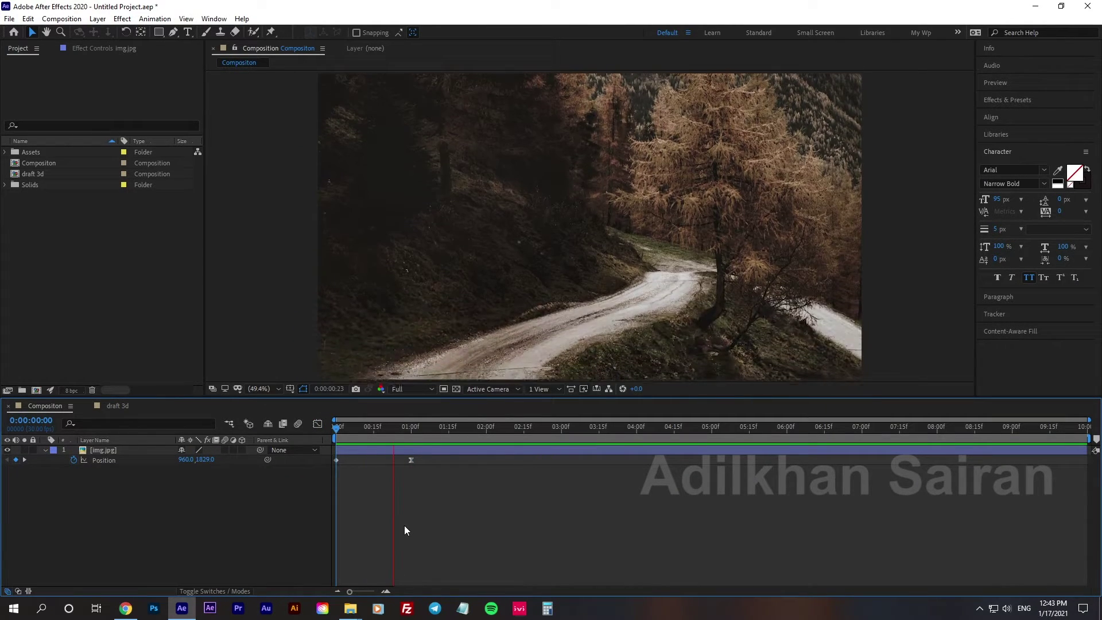
key(space)
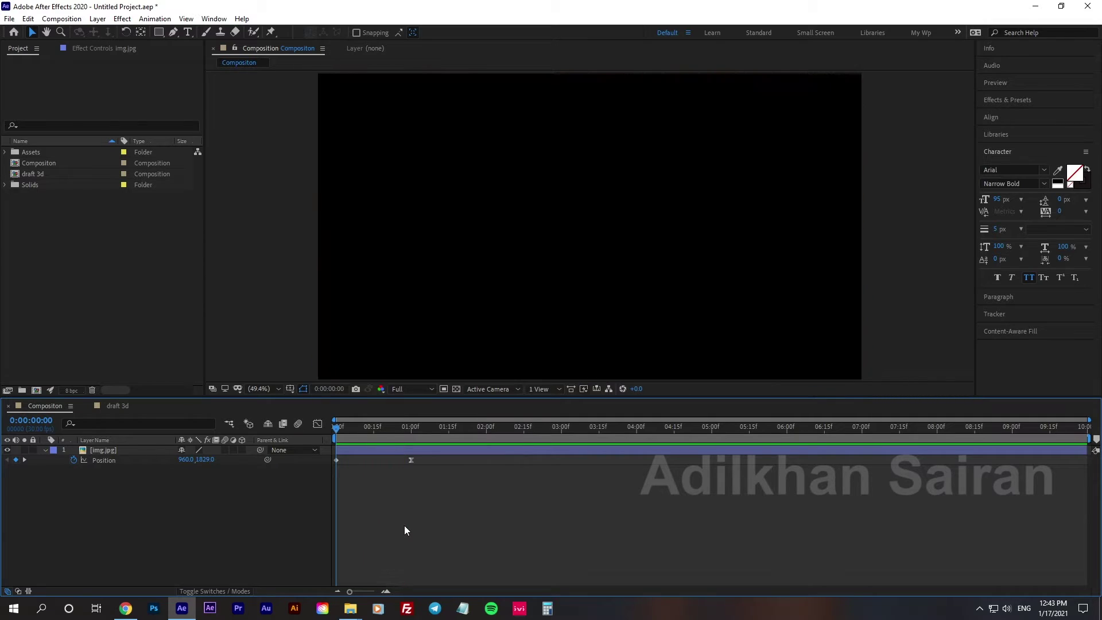
mouse_move(339, 423)
mouse_down()
mouse_move(389, 419)
mouse_move(346, 427)
mouse_up()
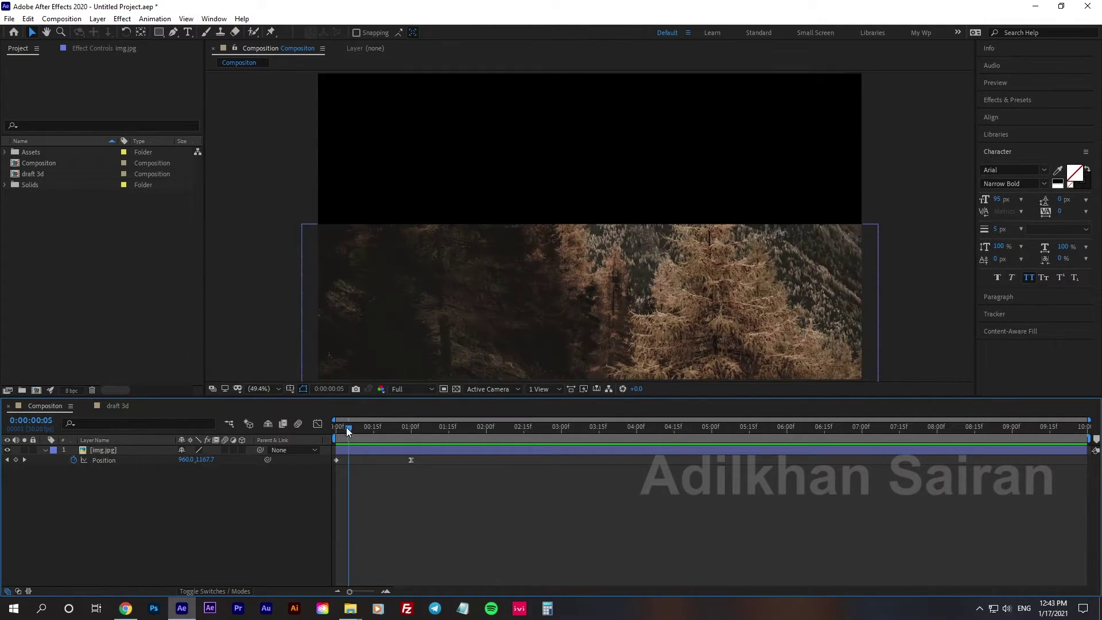
Enable layer and composition motion blur and preview the blurred slide-up animation.
click(223, 450)
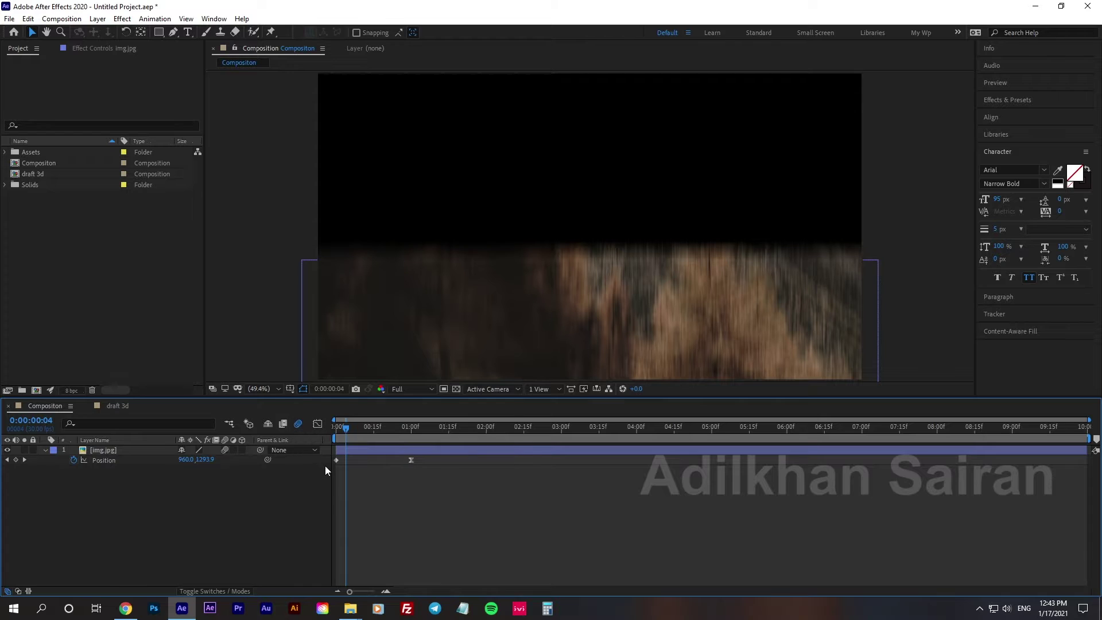
click(303, 422)
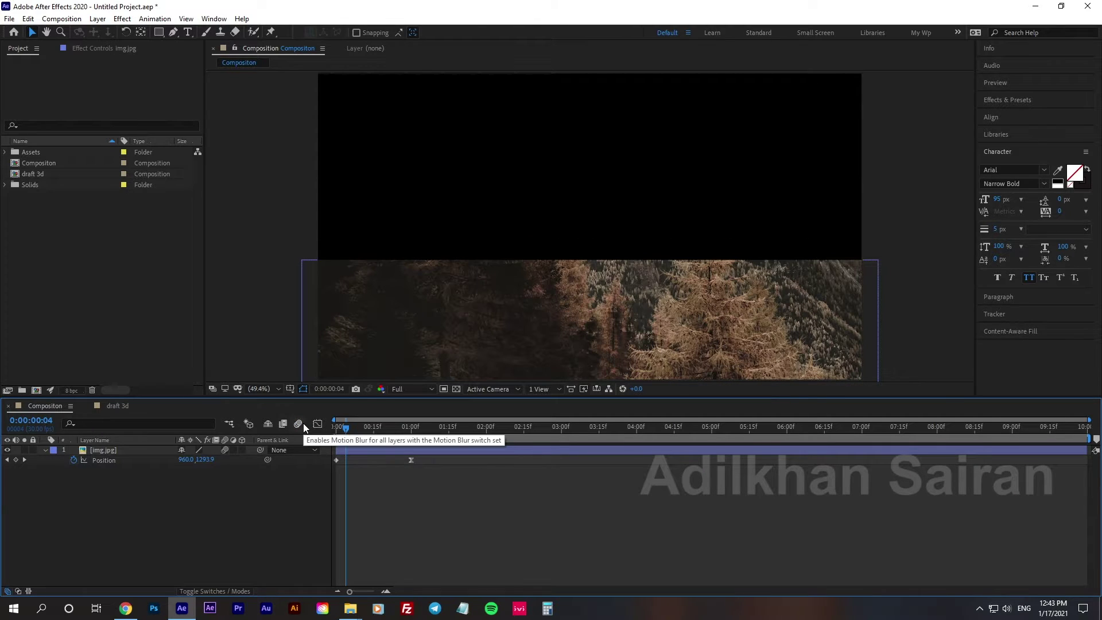
click(303, 423)
key(space)
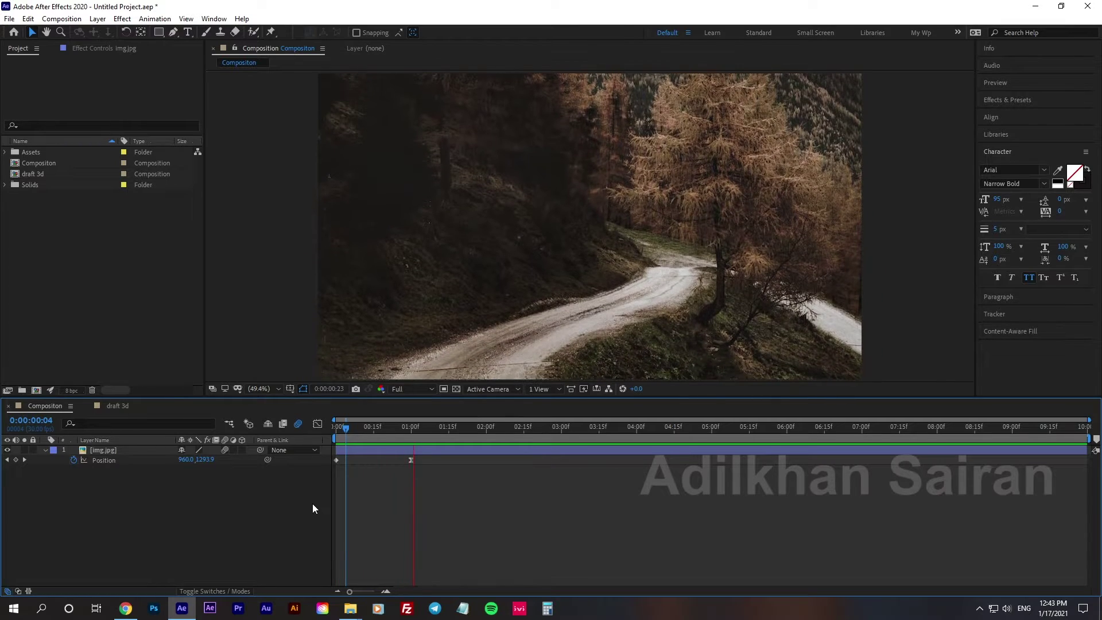
key(space)
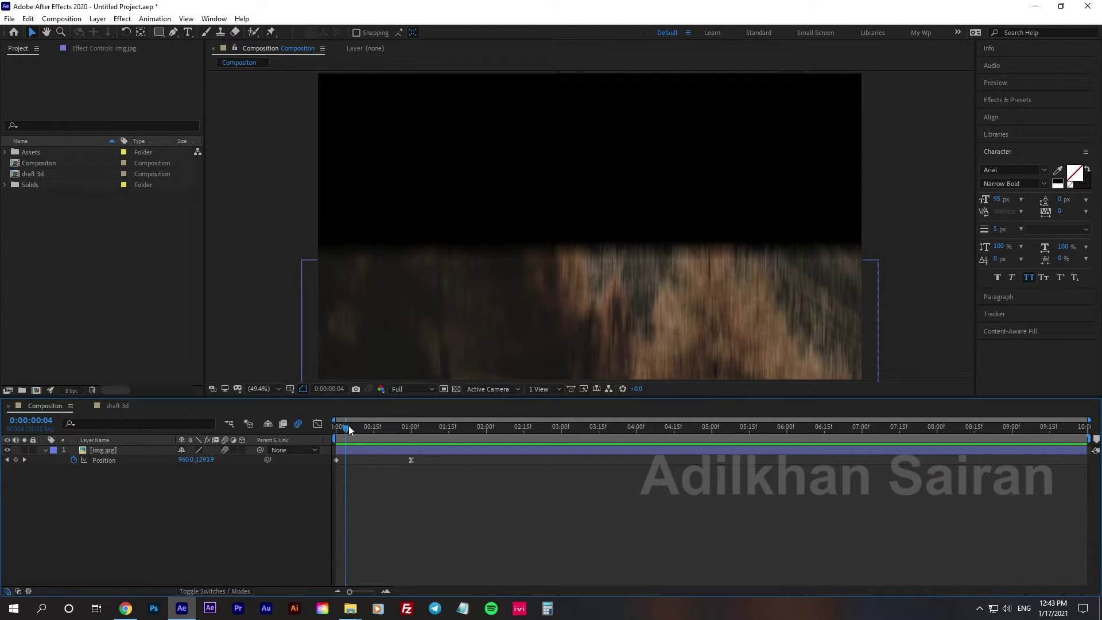
drag(349, 426, 364, 423)
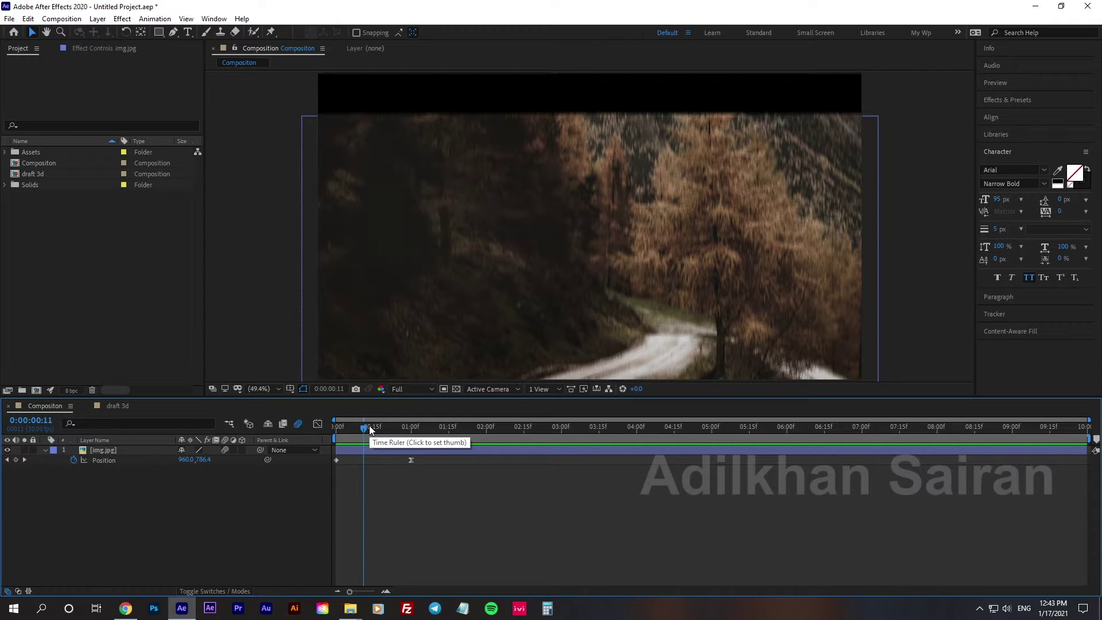
drag(370, 425, 343, 422)
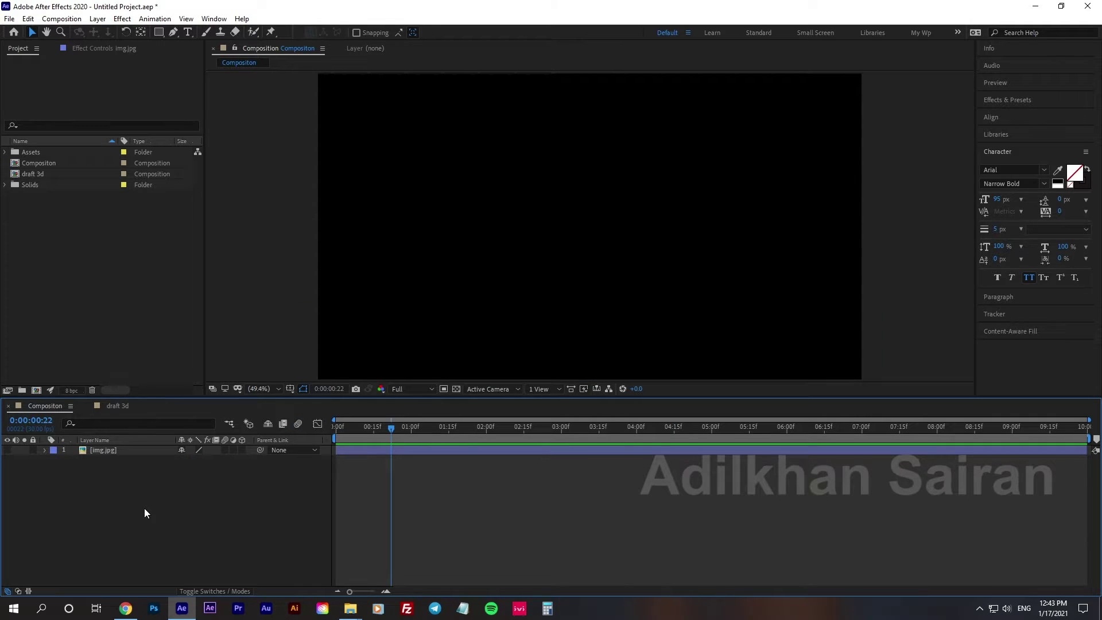
Draw five rectangles: lower left, right side, wide top centre, tall top left, small top-right square.
key(q)
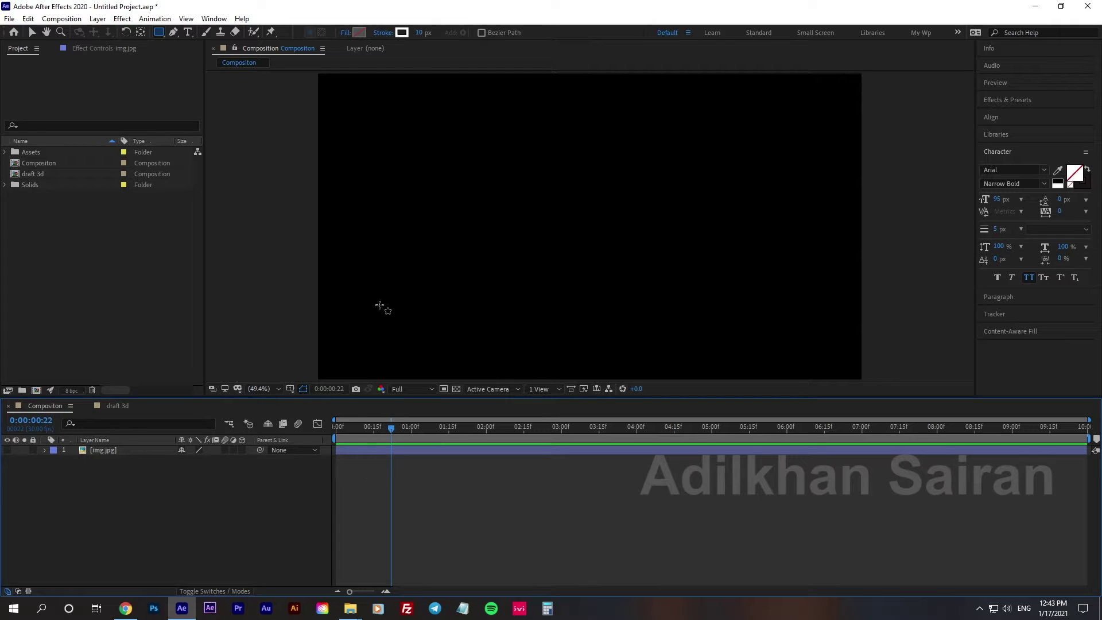
drag(376, 329, 547, 246)
drag(803, 251, 851, 219)
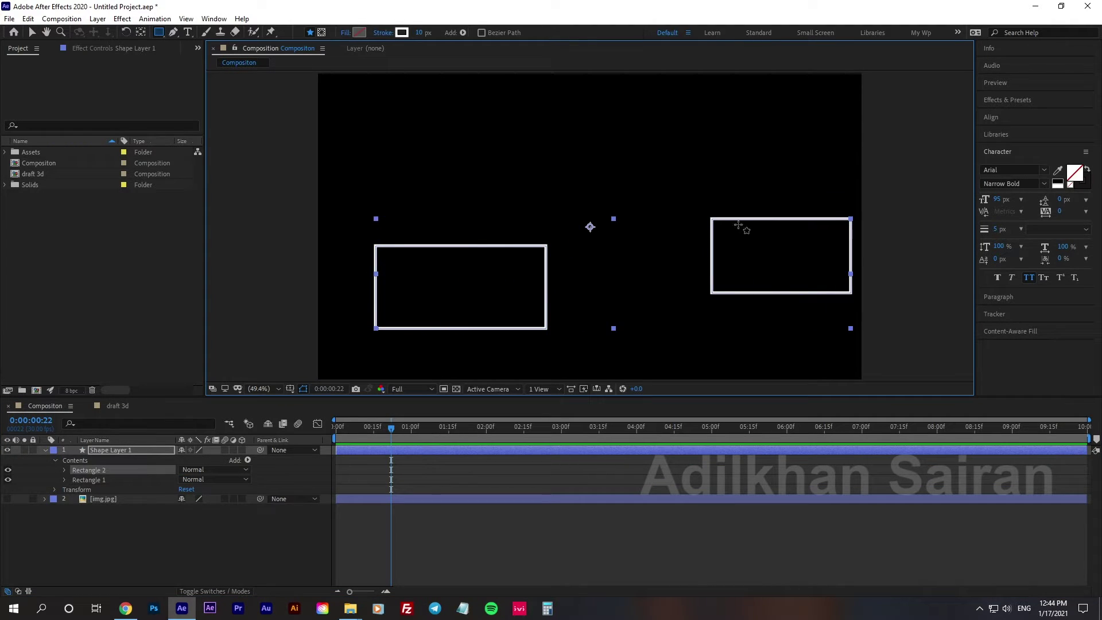
key(F2)
drag(496, 147, 701, 200)
click(45, 450)
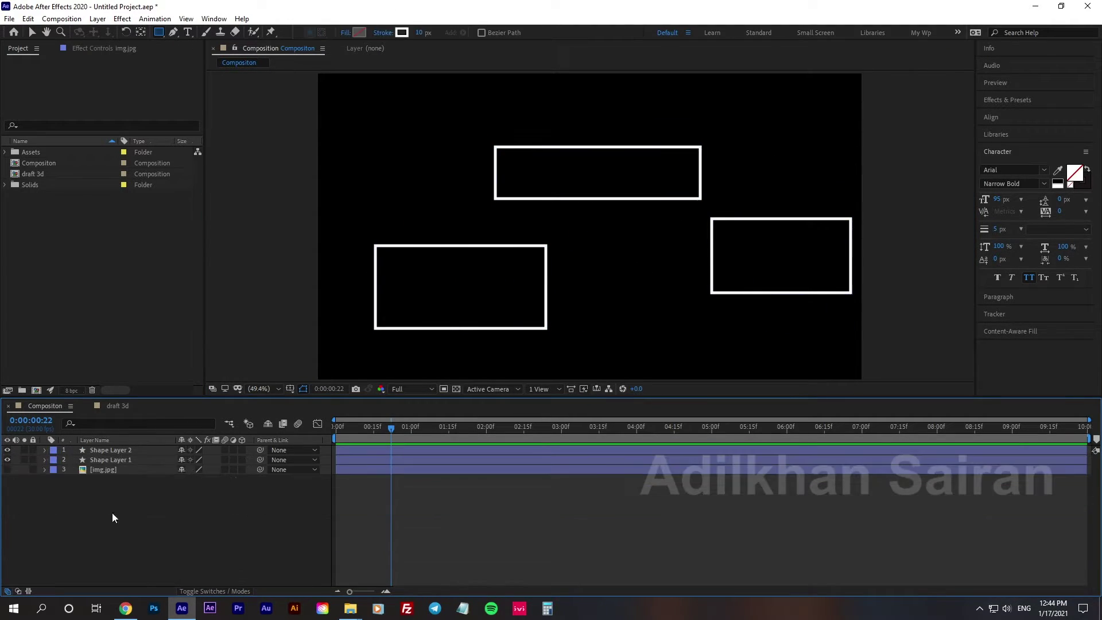
click(111, 512)
drag(348, 100, 405, 179)
drag(794, 102, 845, 148)
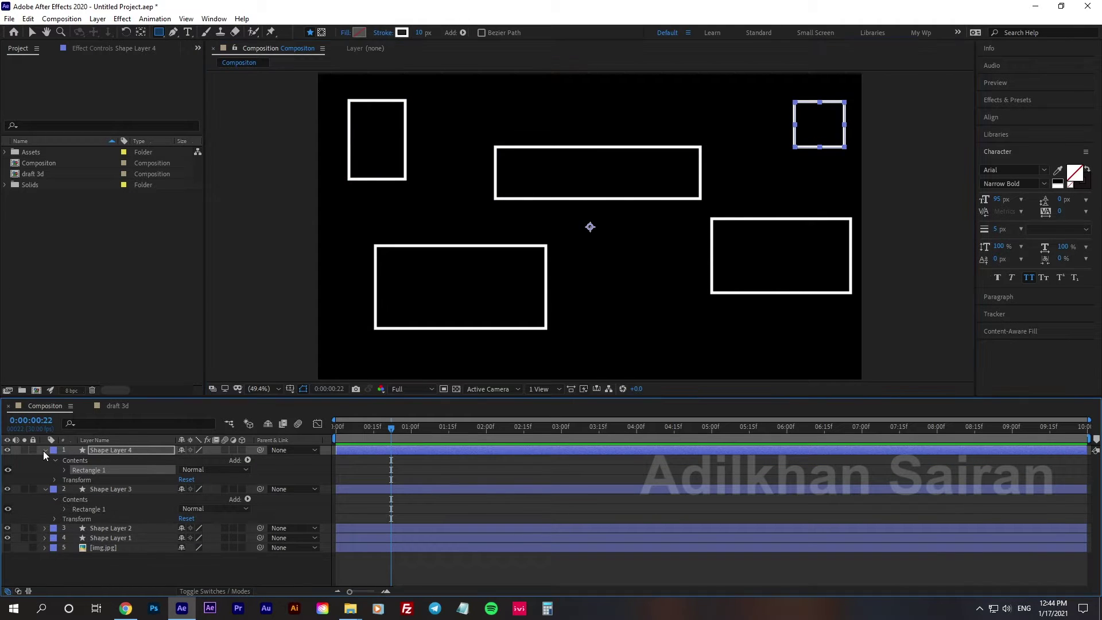
click(44, 449)
click(44, 460)
click(198, 539)
click(32, 33)
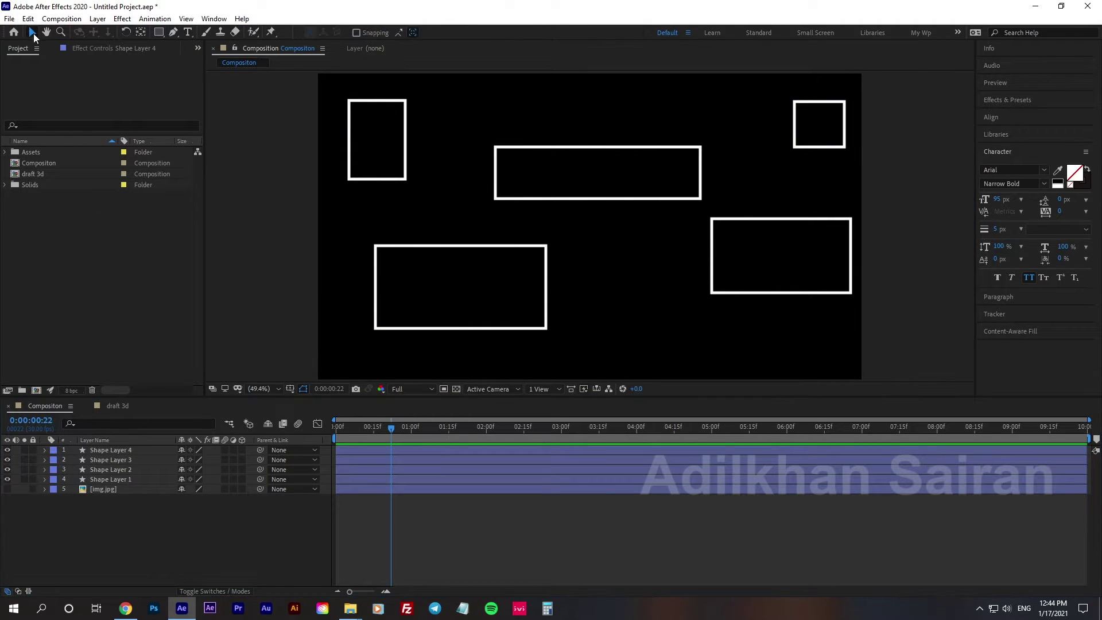
Apply a Fill effect to Shape Layer 4 to colour the top-right square red.
click(113, 450)
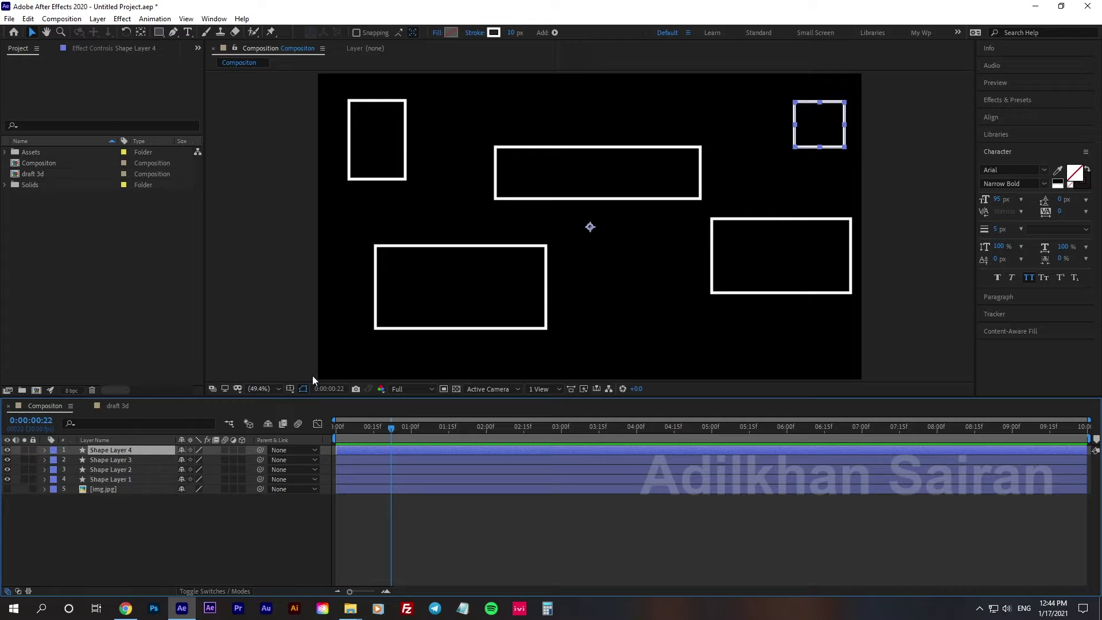
key(ctrl+space)
text(f)
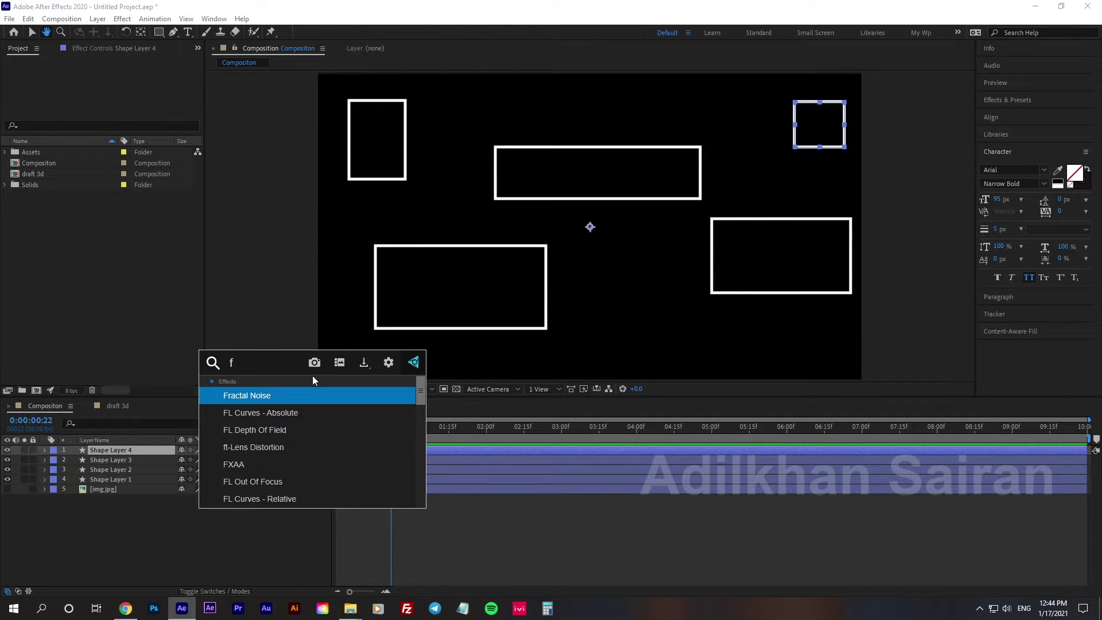
text(il)
key(Return)
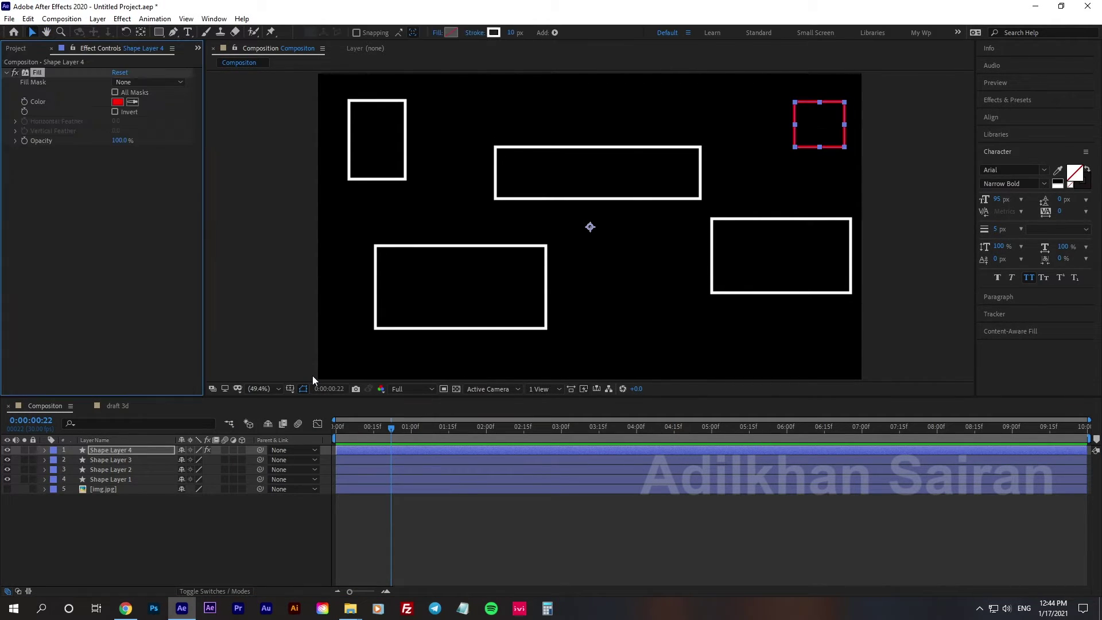
click(134, 241)
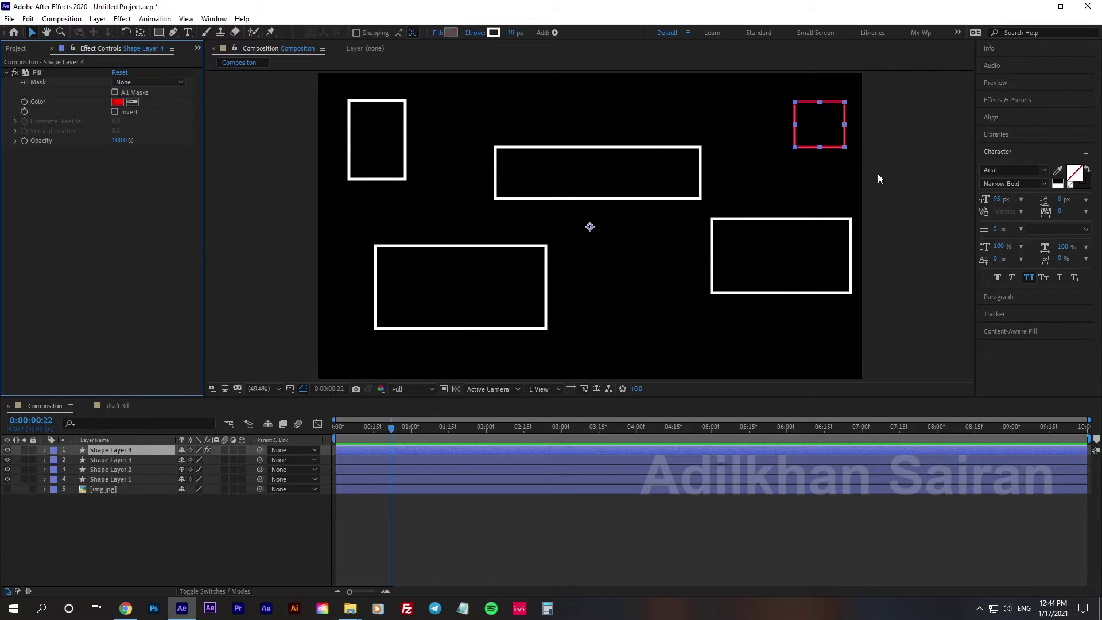
click(919, 210)
Add Adjustment Layer 1 and toggle its Adjustment Layer switch off and back on.
right_click(213, 484)
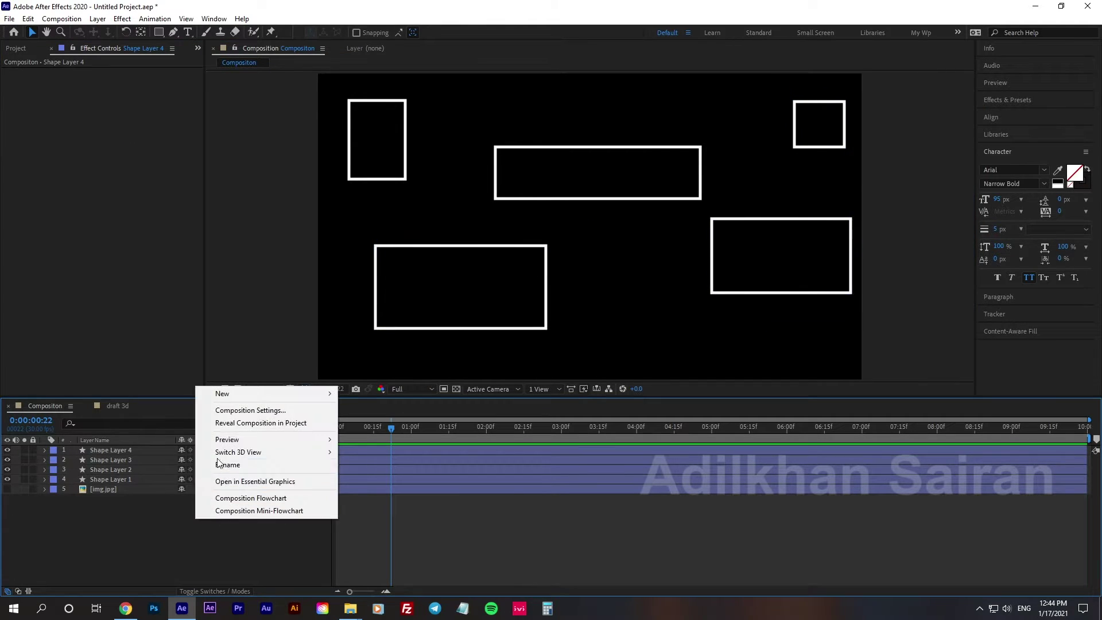
mouse_move(270, 394)
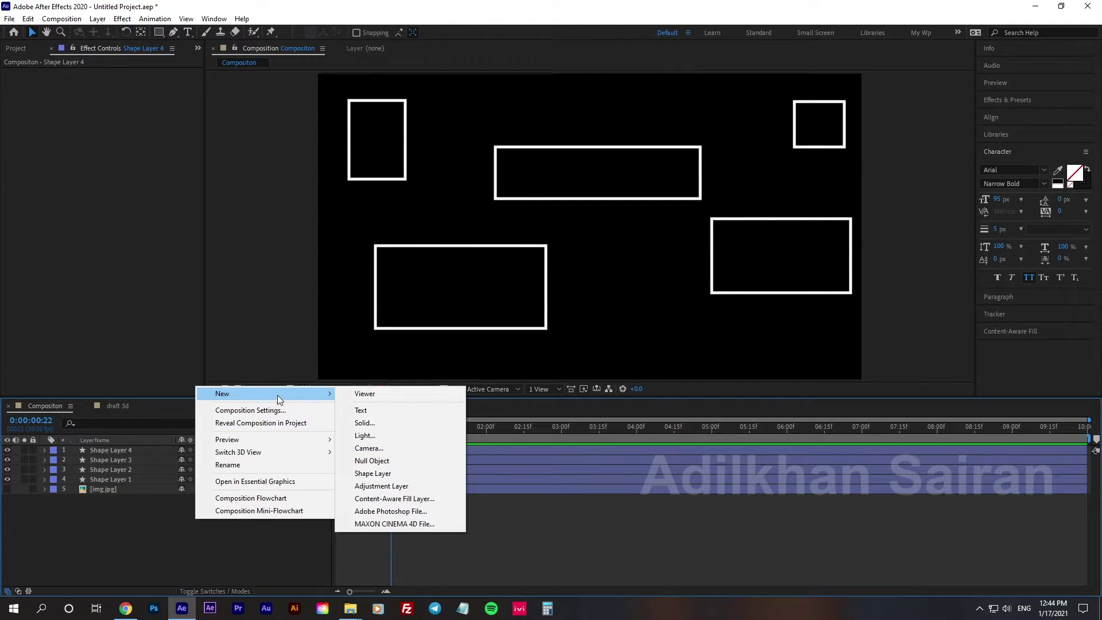
click(410, 491)
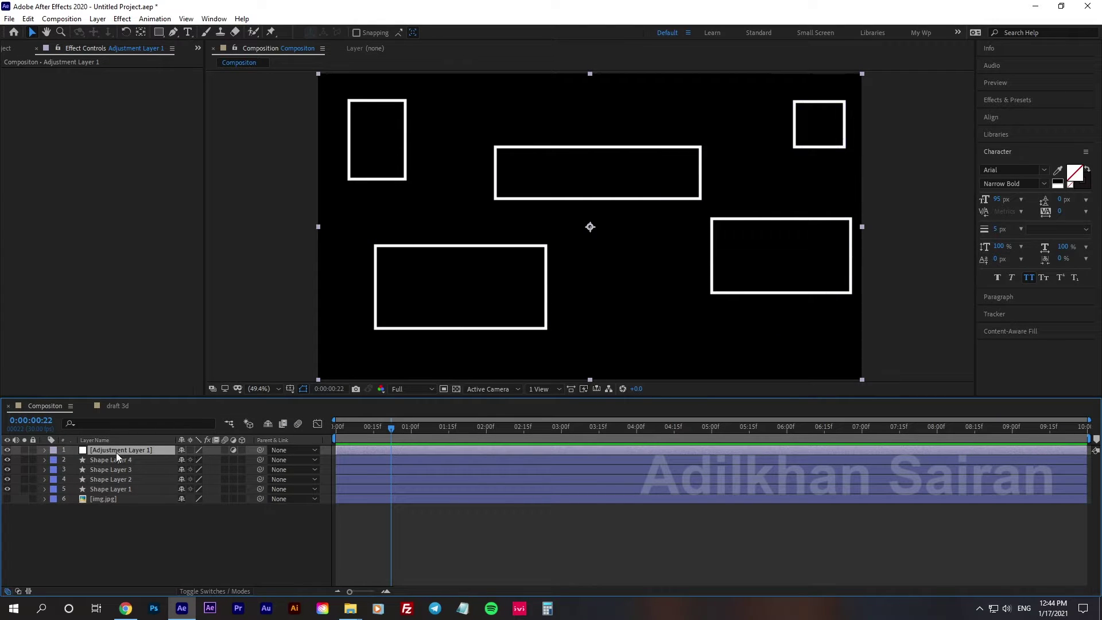
click(232, 450)
click(230, 450)
click(231, 450)
Apply a Fill effect to the adjustment layer and move it third in the stack.
key(ctrl+space)
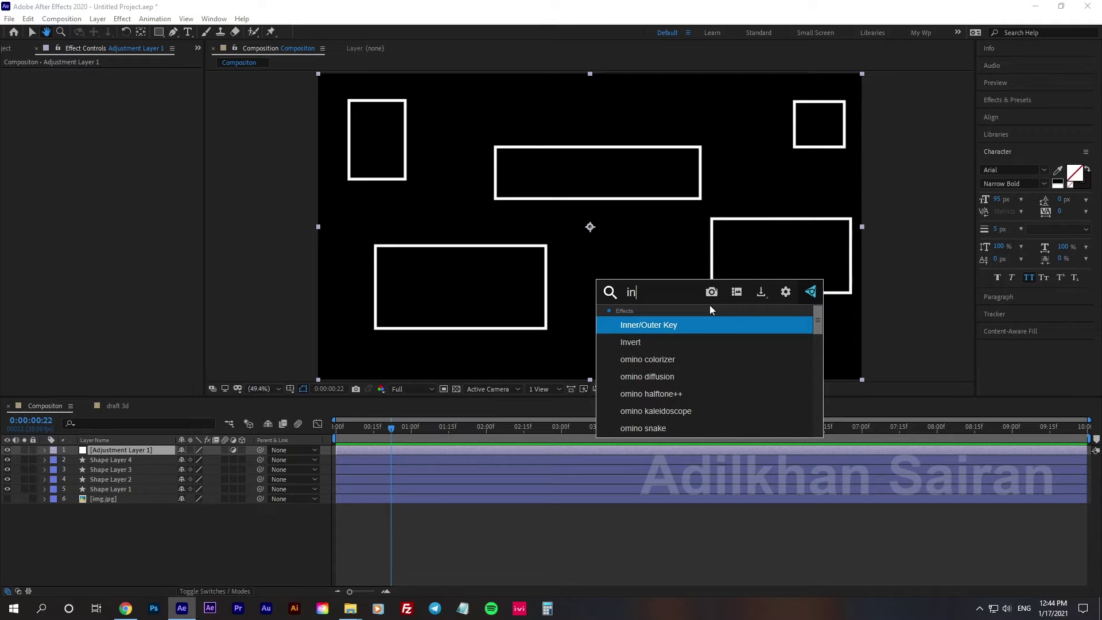
text(fil)
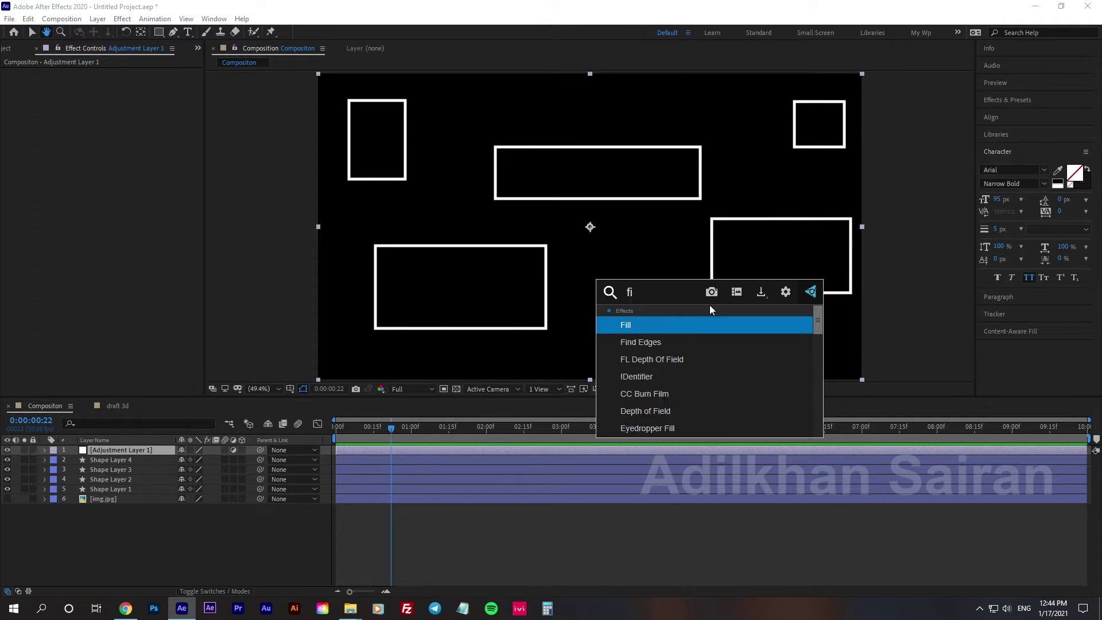
key(Return)
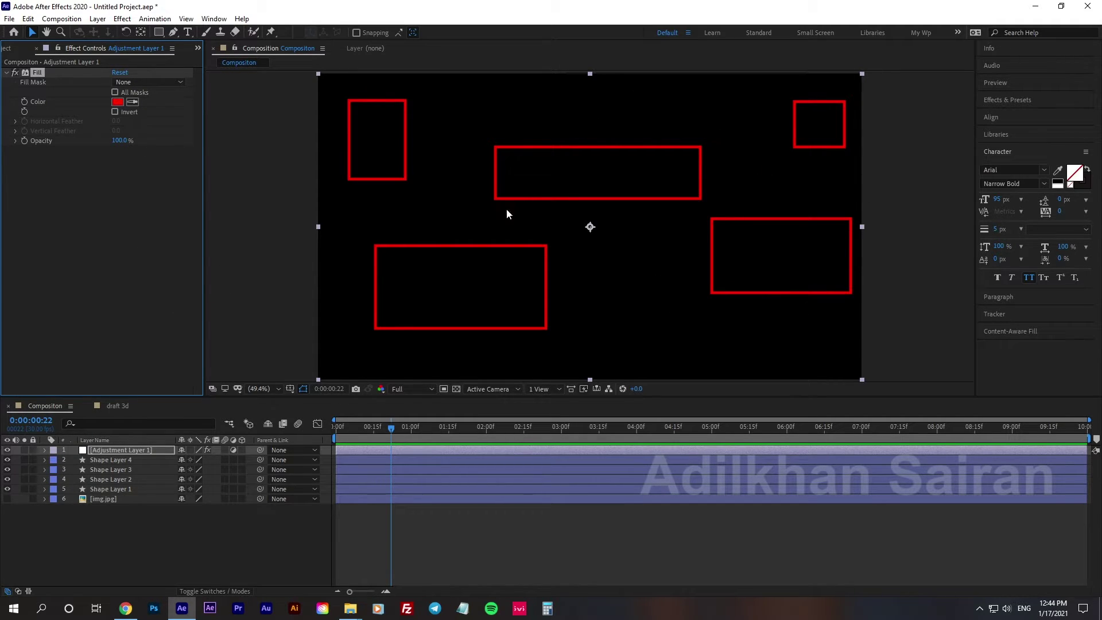
click(164, 556)
click(106, 450)
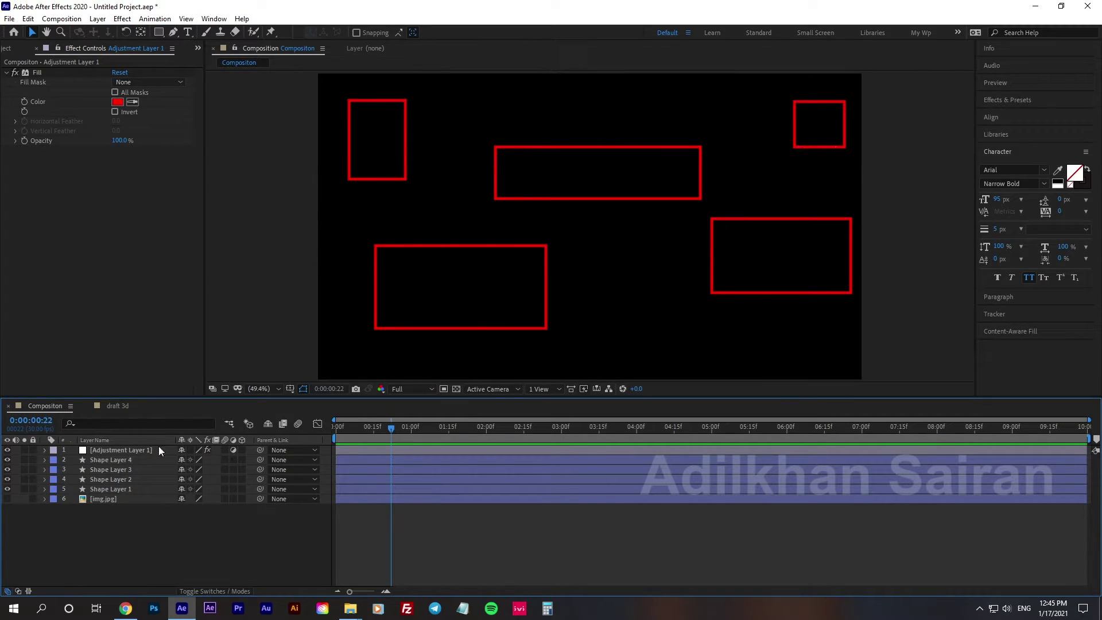
drag(134, 450, 140, 476)
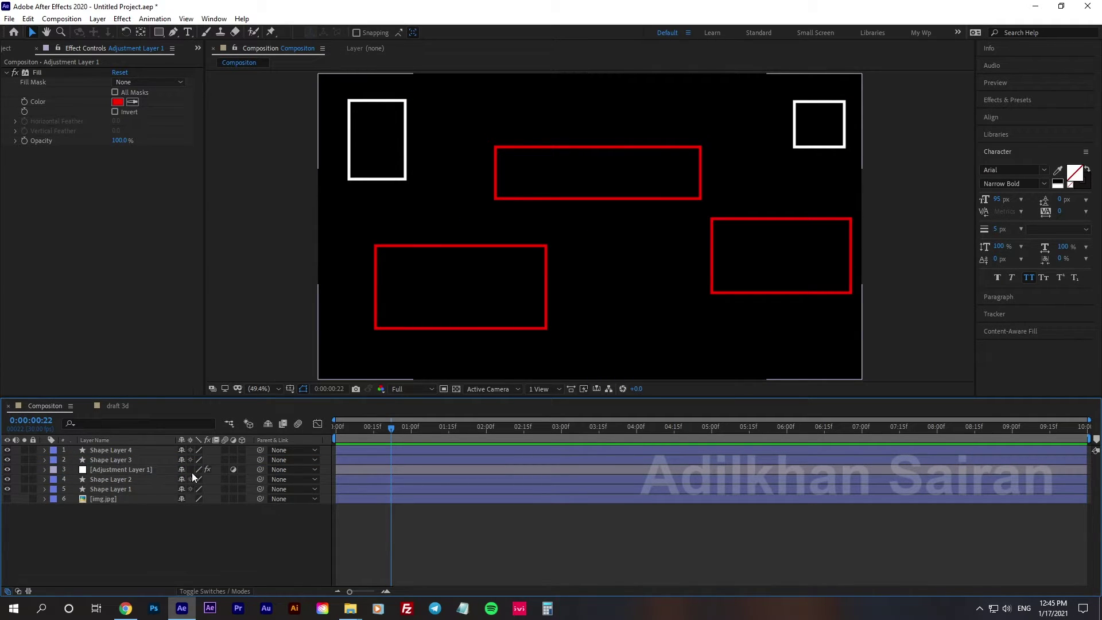
Delete the adjustment and shape layers, then make img.jpg visible and 3D.
click(135, 470)
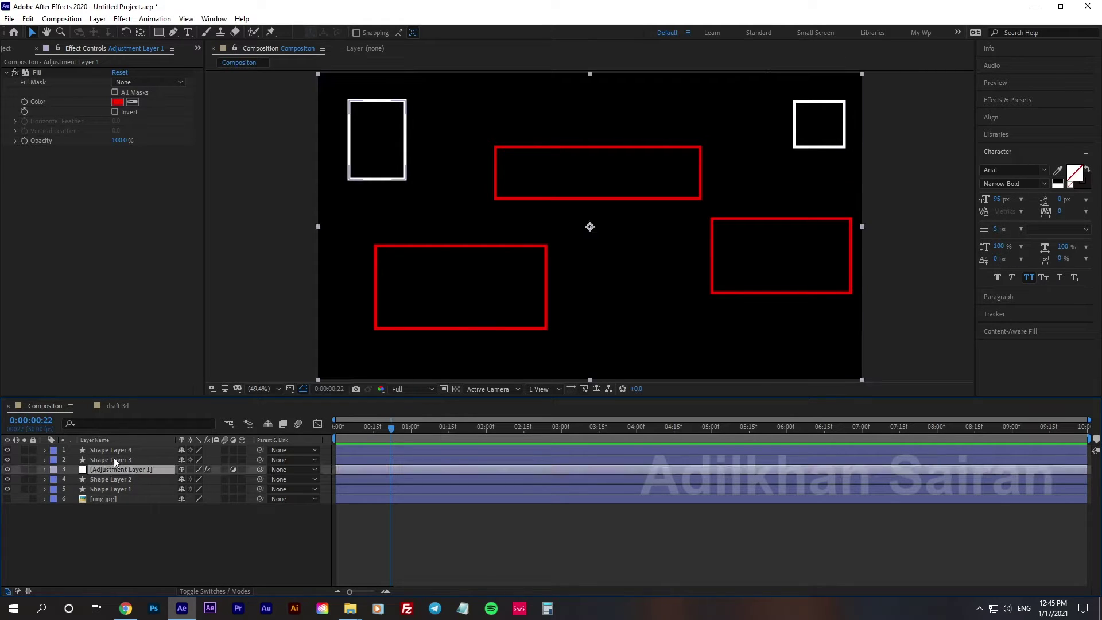
shift+click(114, 451)
key(Delete)
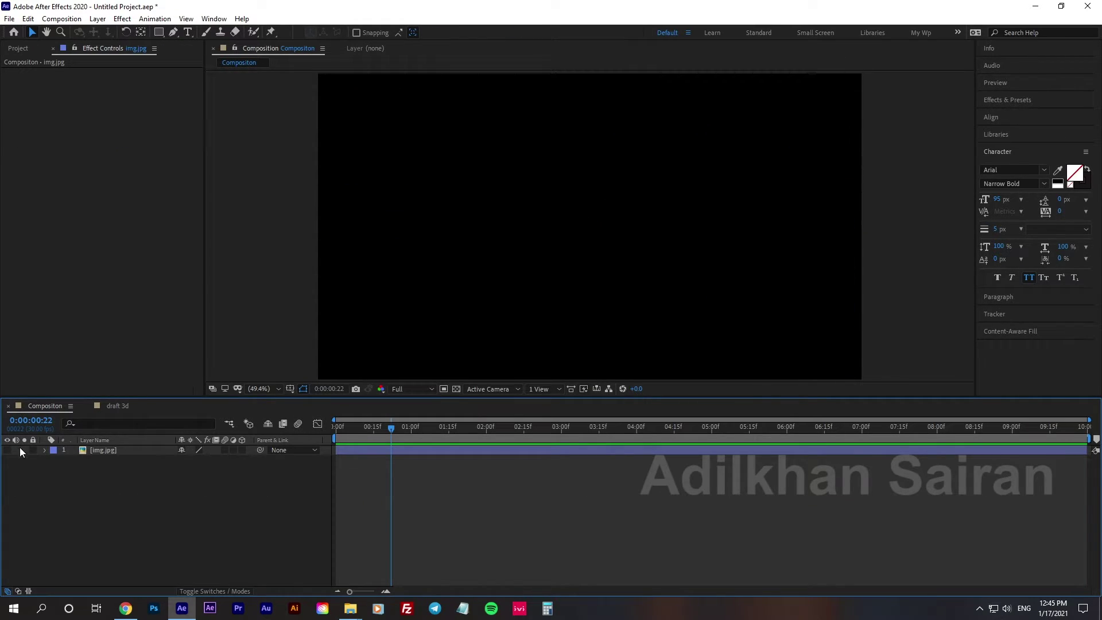
click(8, 450)
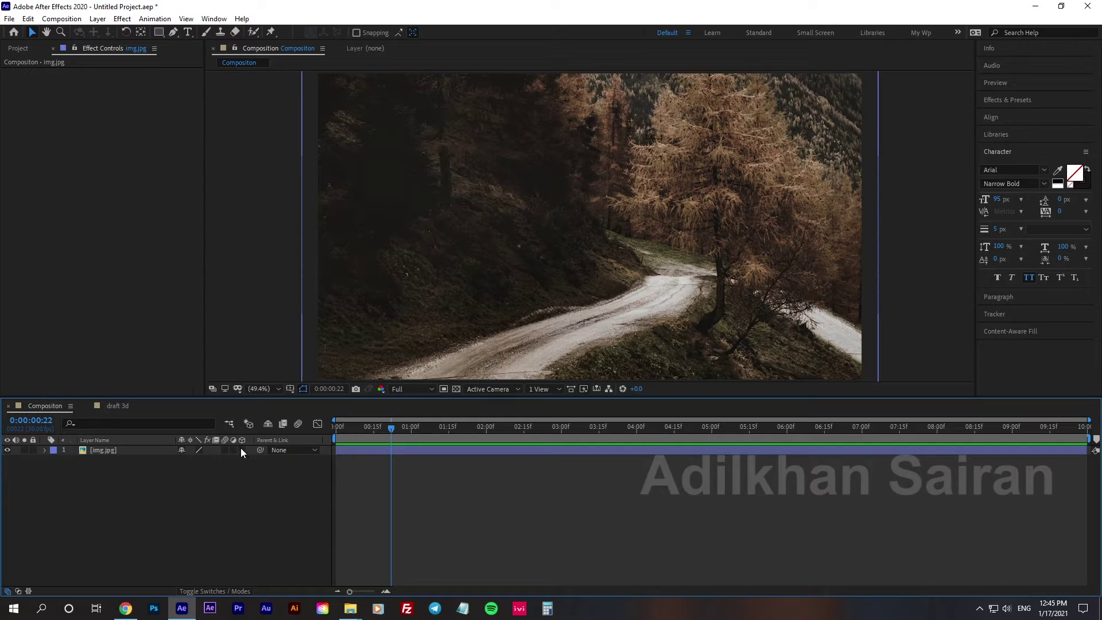
click(242, 449)
click(139, 450)
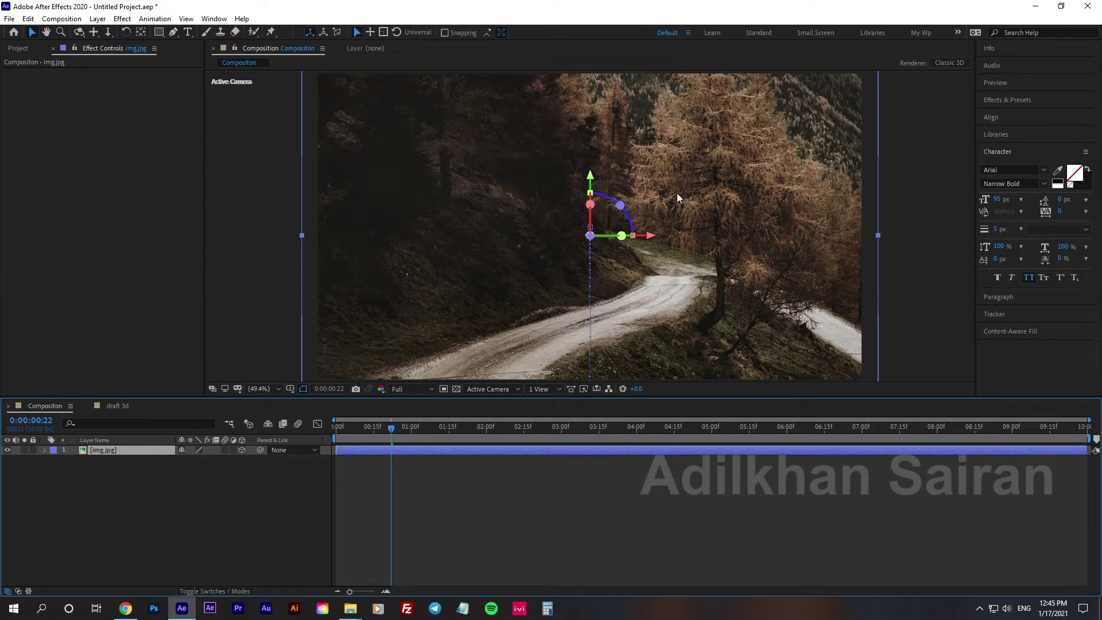
click(113, 494)
right_click(114, 500)
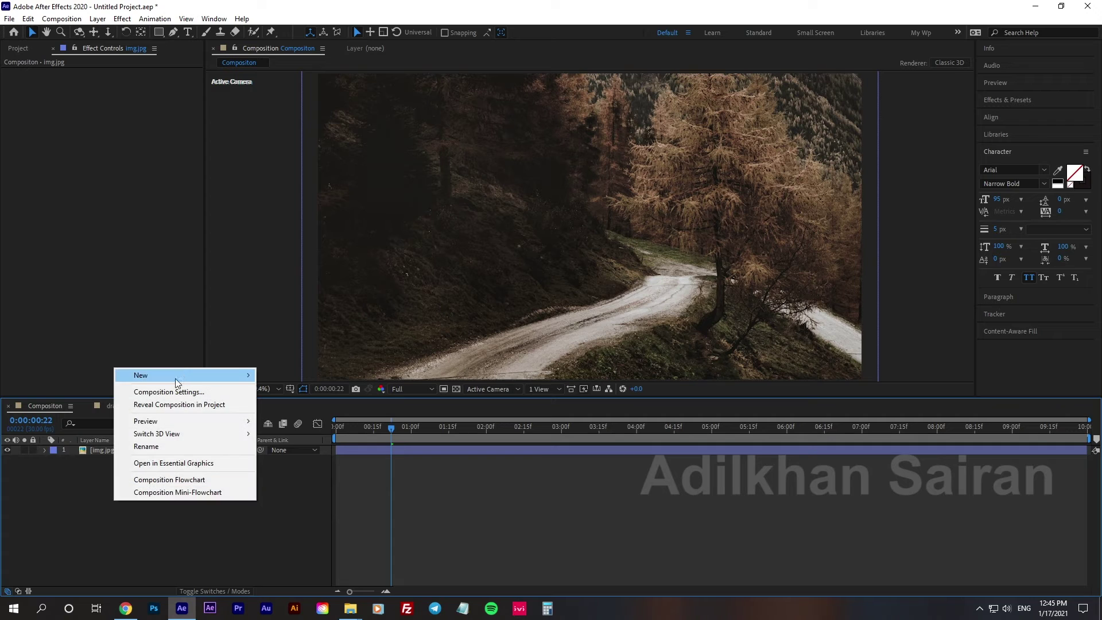
mouse_move(175, 376)
click(281, 431)
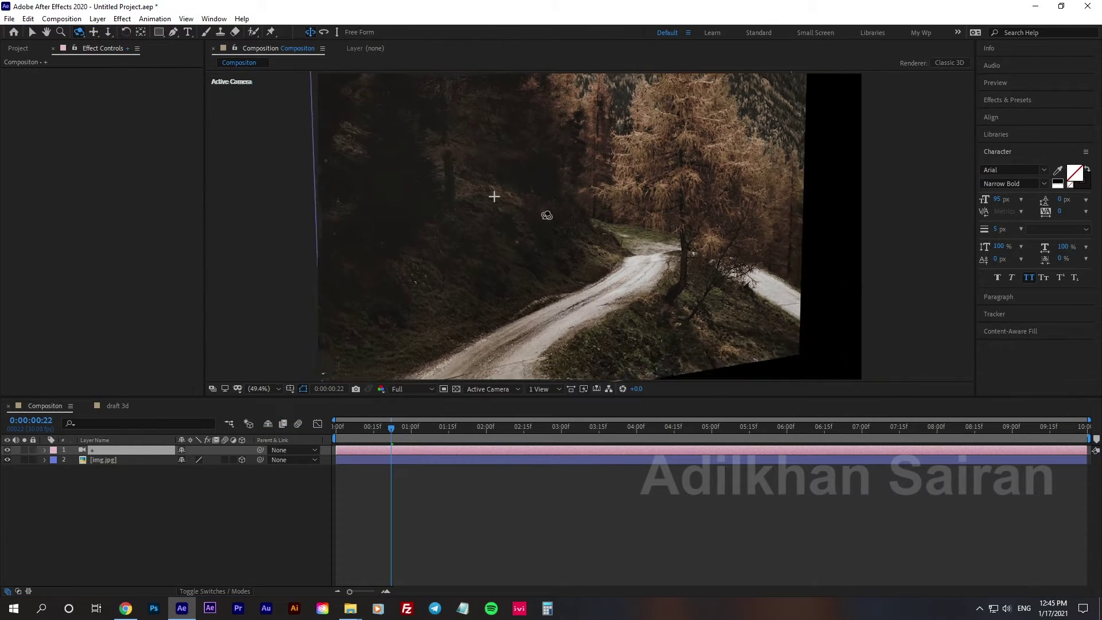
key(Delete)
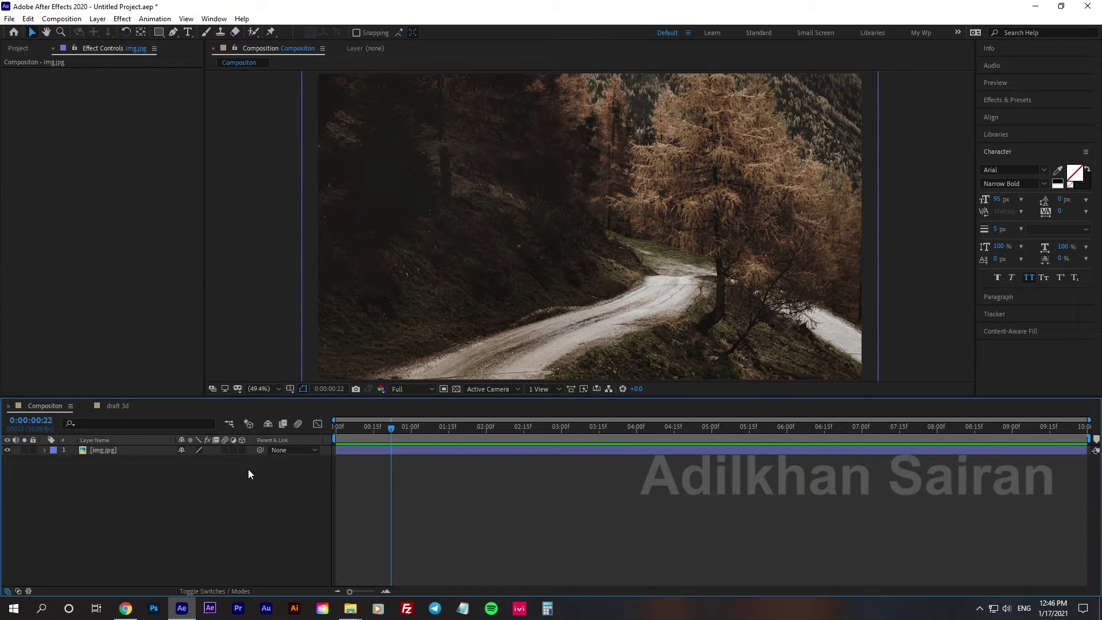
Add a null object (Null 2) and parent img.jpg to it.
right_click(129, 489)
mouse_move(183, 366)
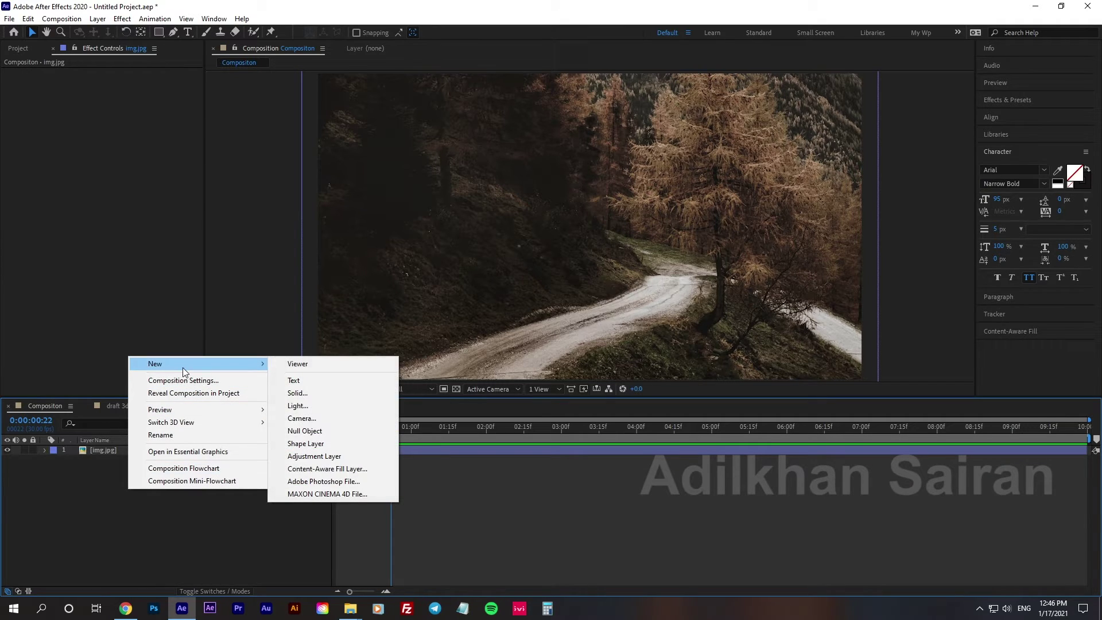
click(345, 437)
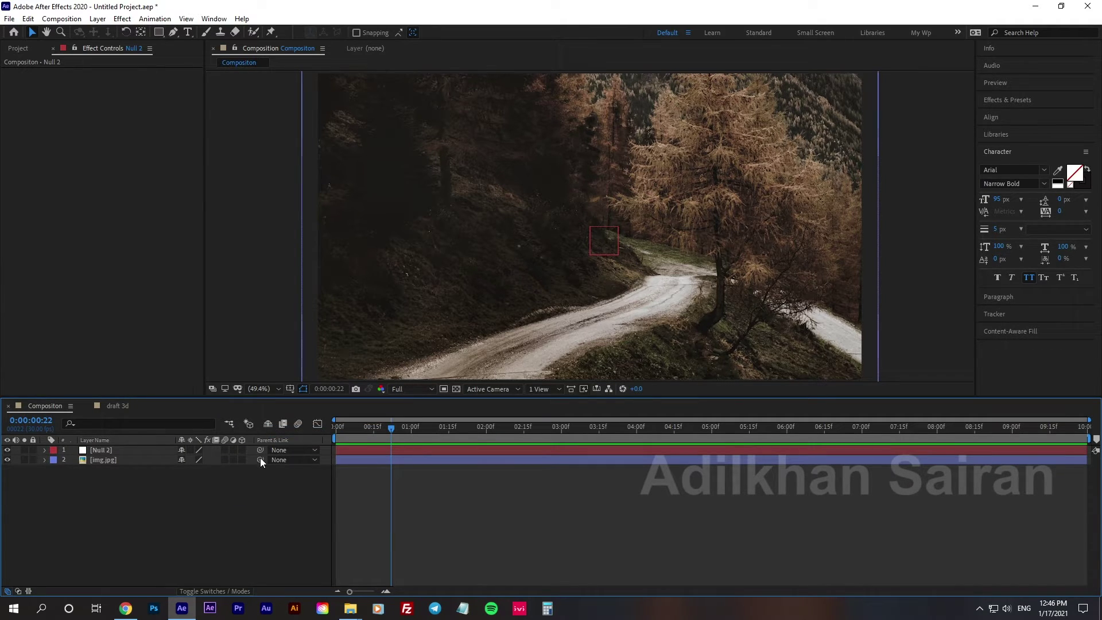
drag(260, 460, 115, 450)
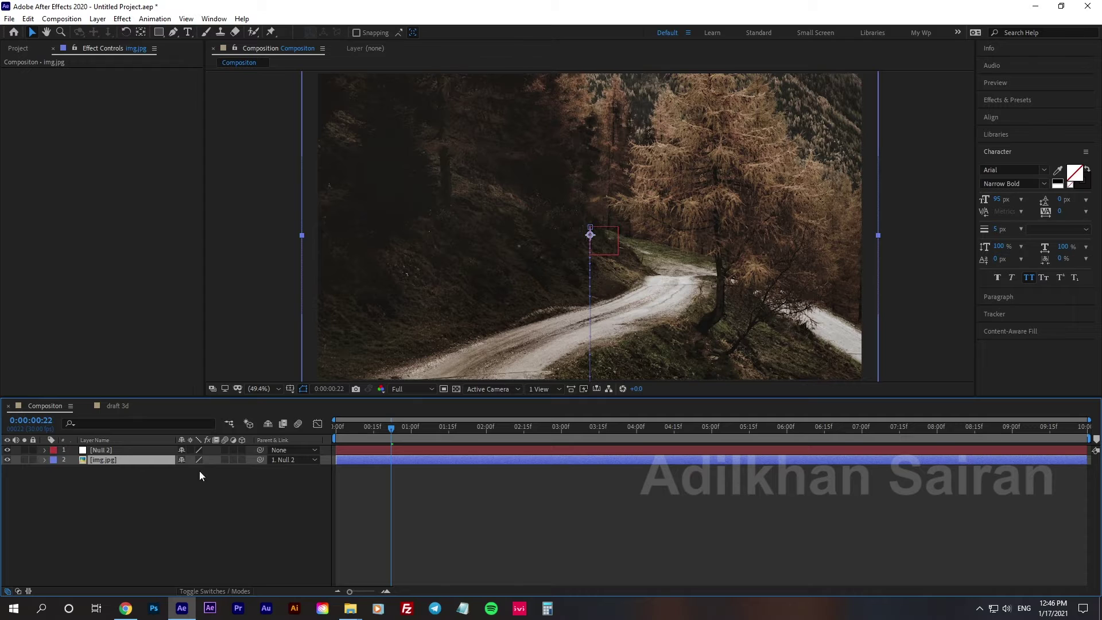
click(390, 495)
Move img.jpg right and down, then delete its Position keyframe at the current time.
click(141, 462)
drag(467, 244, 580, 280)
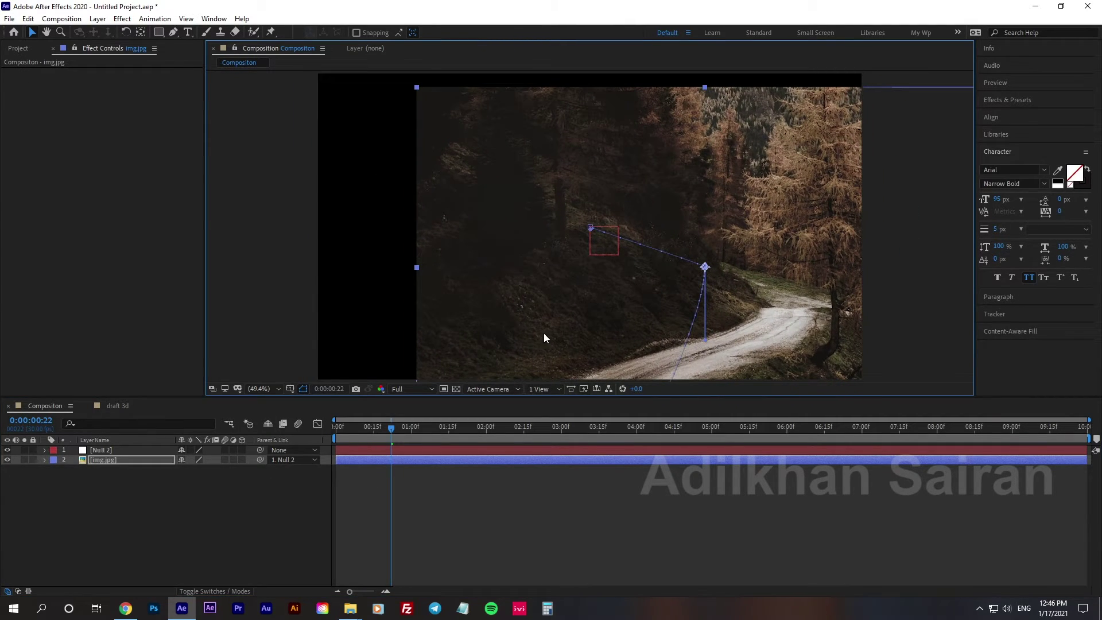
key(p)
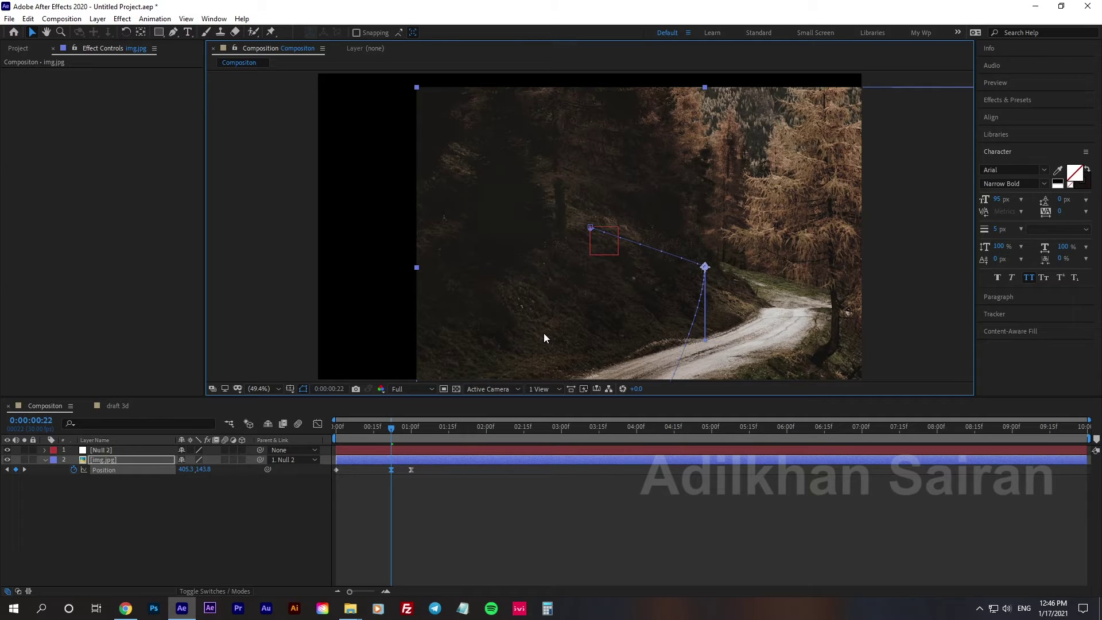
key(Delete)
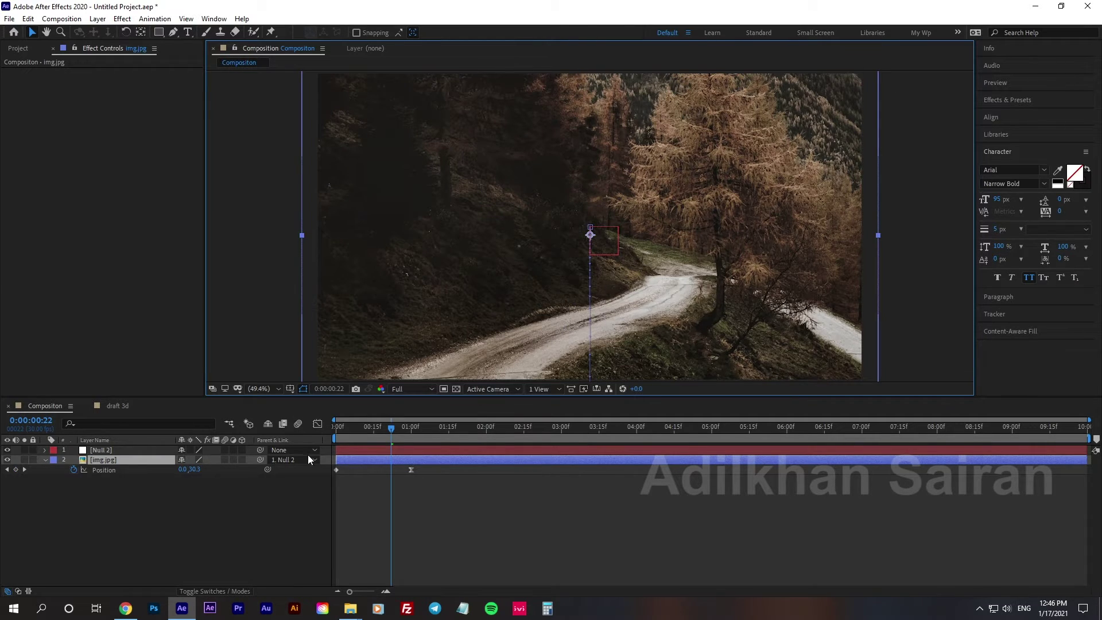
Move Null 2 around so the parented image follows, and preview the animation.
click(97, 451)
mouse_move(602, 242)
mouse_down()
mouse_move(854, 239)
mouse_move(778, 137)
mouse_up()
drag(391, 427, 338, 440)
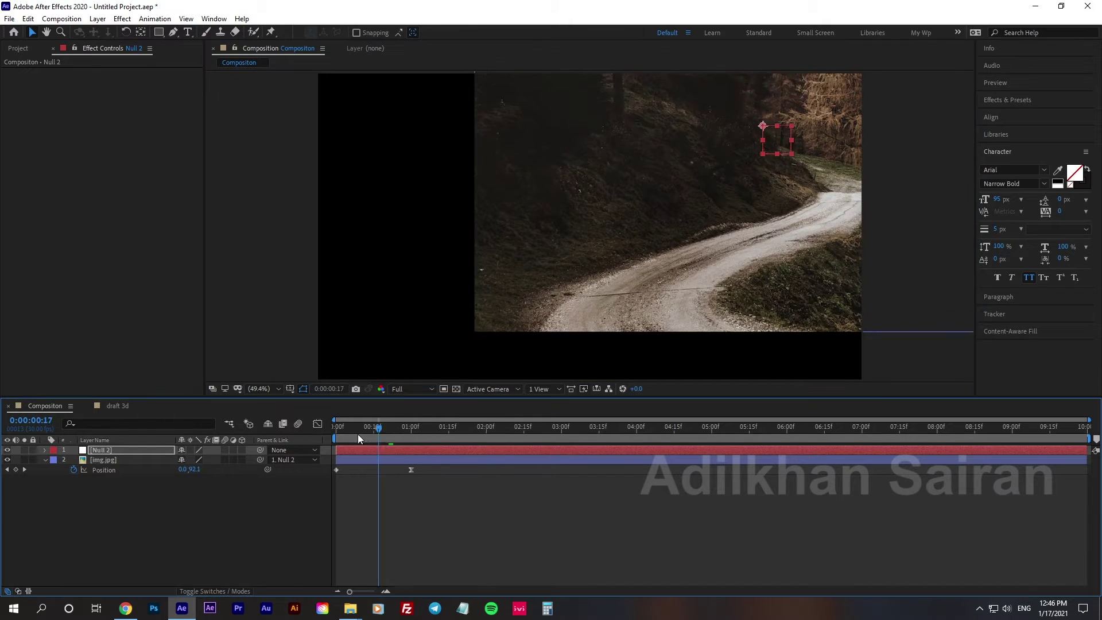
key(space)
key(space)
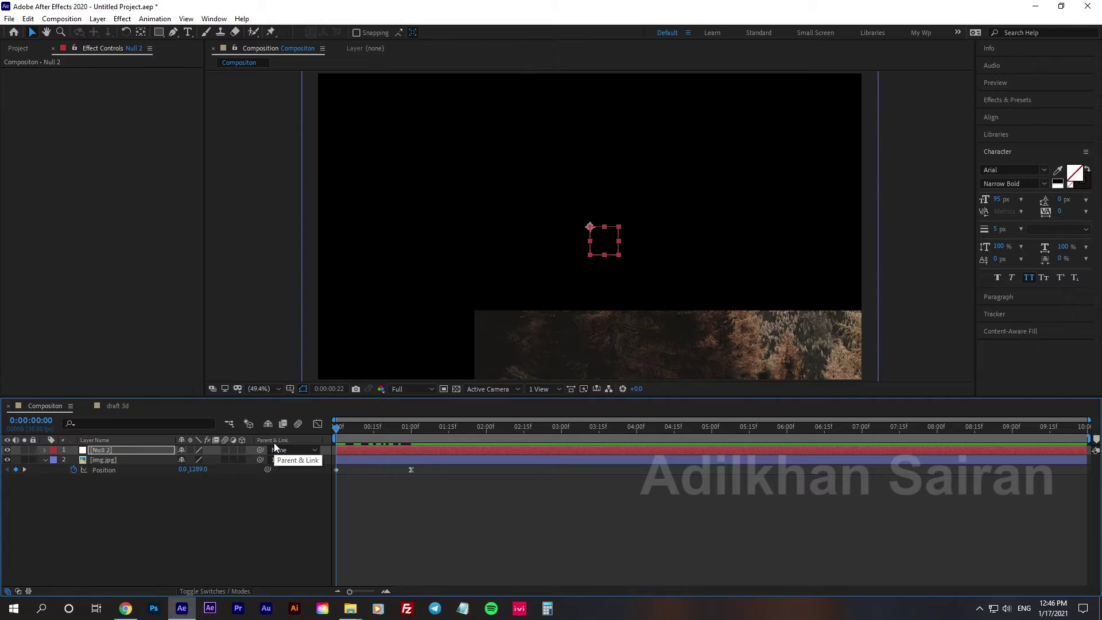
click(253, 481)
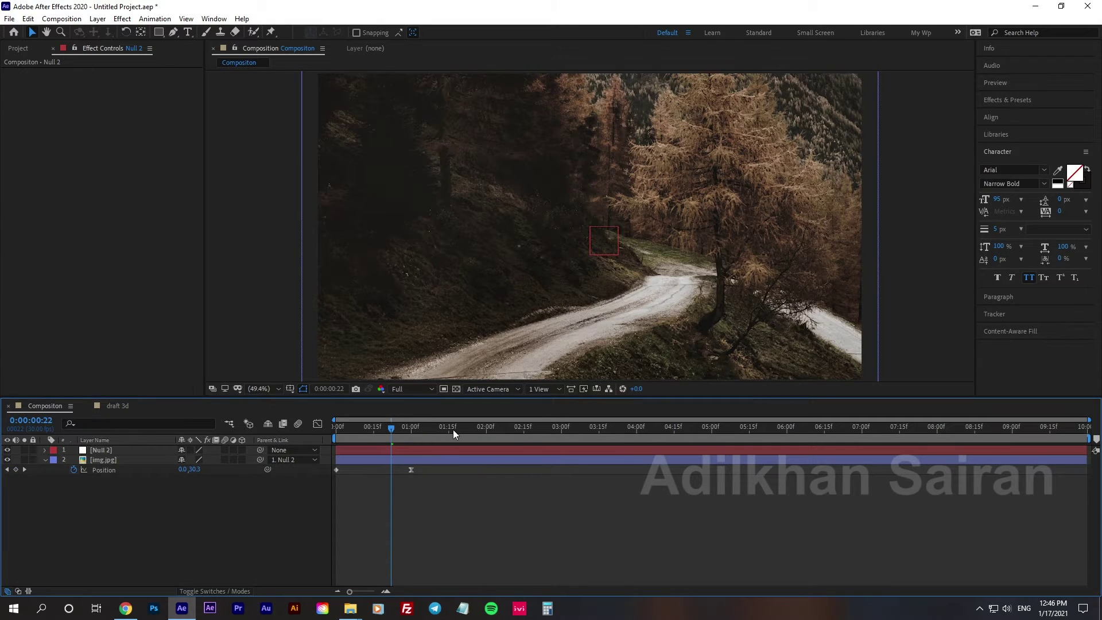
Delete Null 2, add a TEXT layer parented to img.jpg, and check it follows at frame 9.
click(106, 450)
key(Delete)
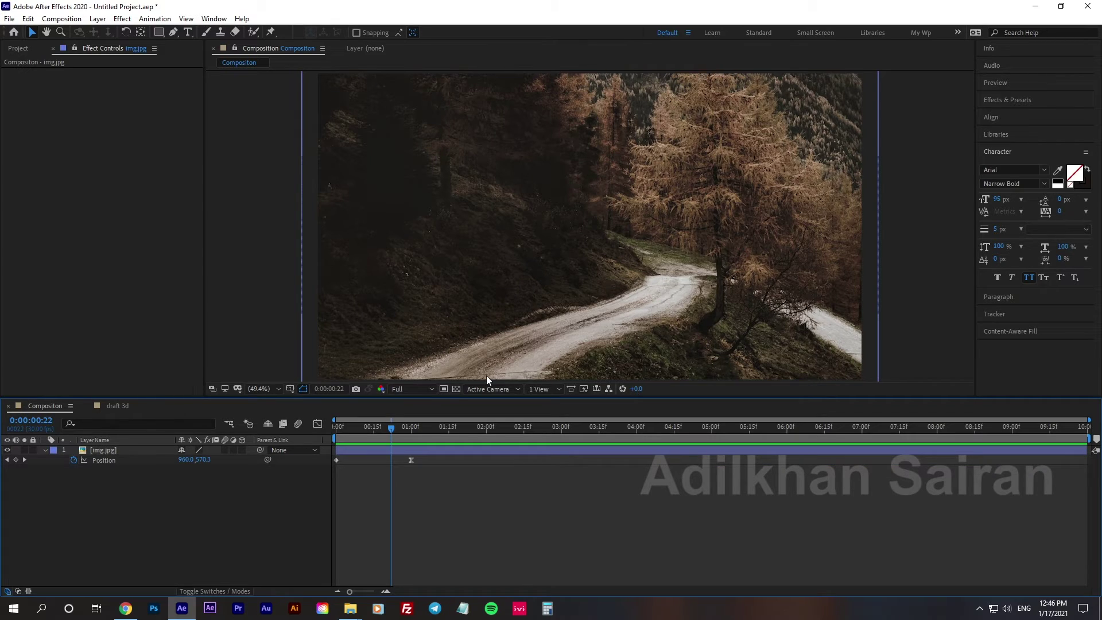
key(ctrl+v)
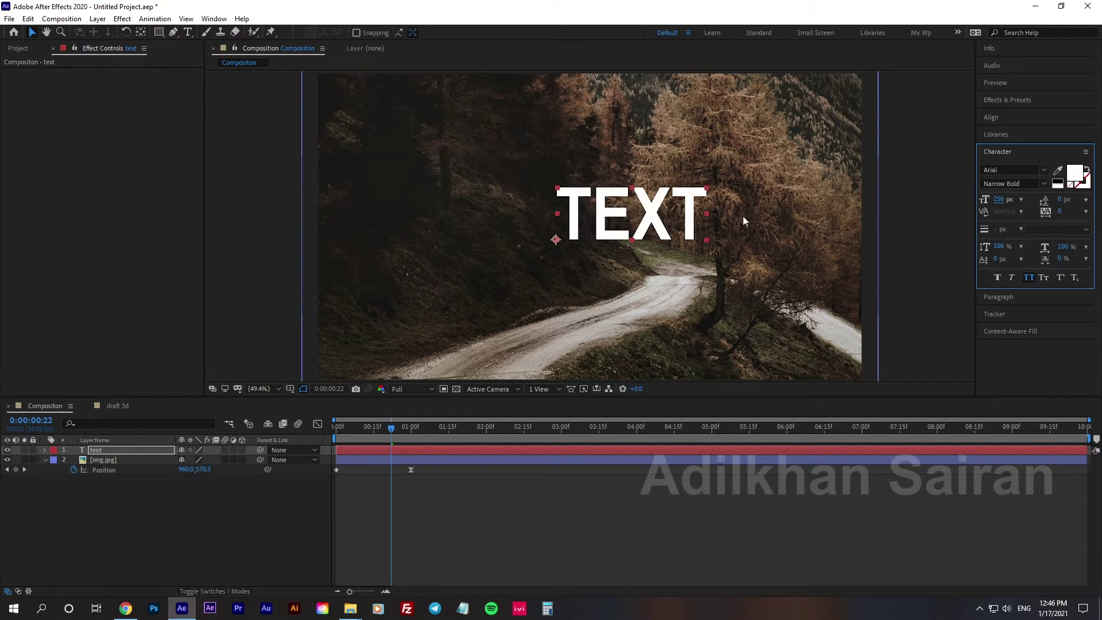
drag(674, 227, 655, 231)
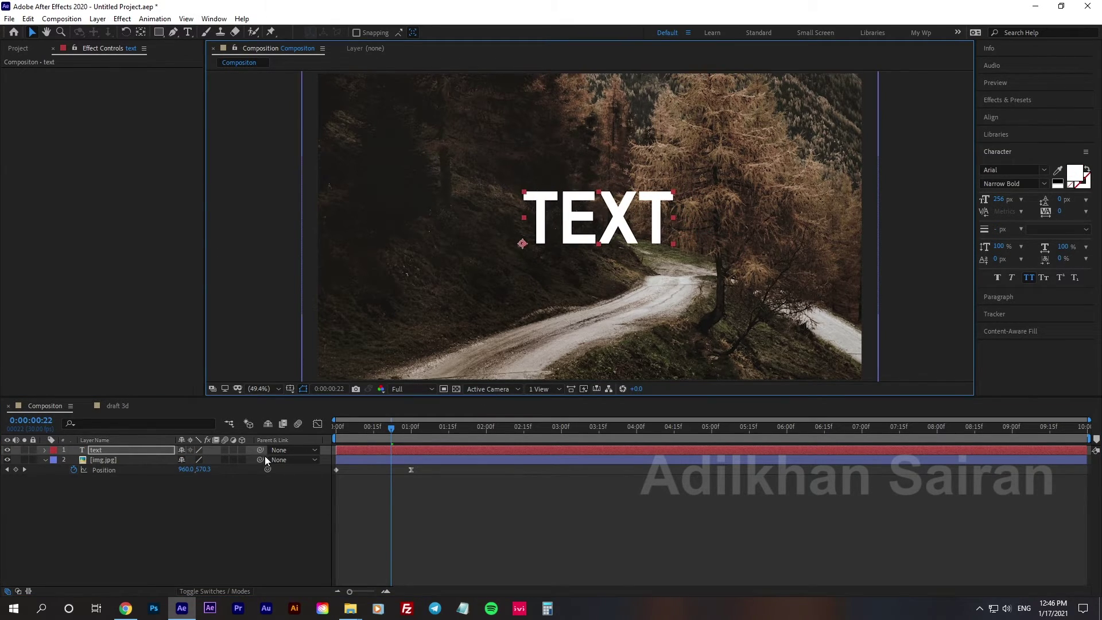
drag(258, 450, 139, 463)
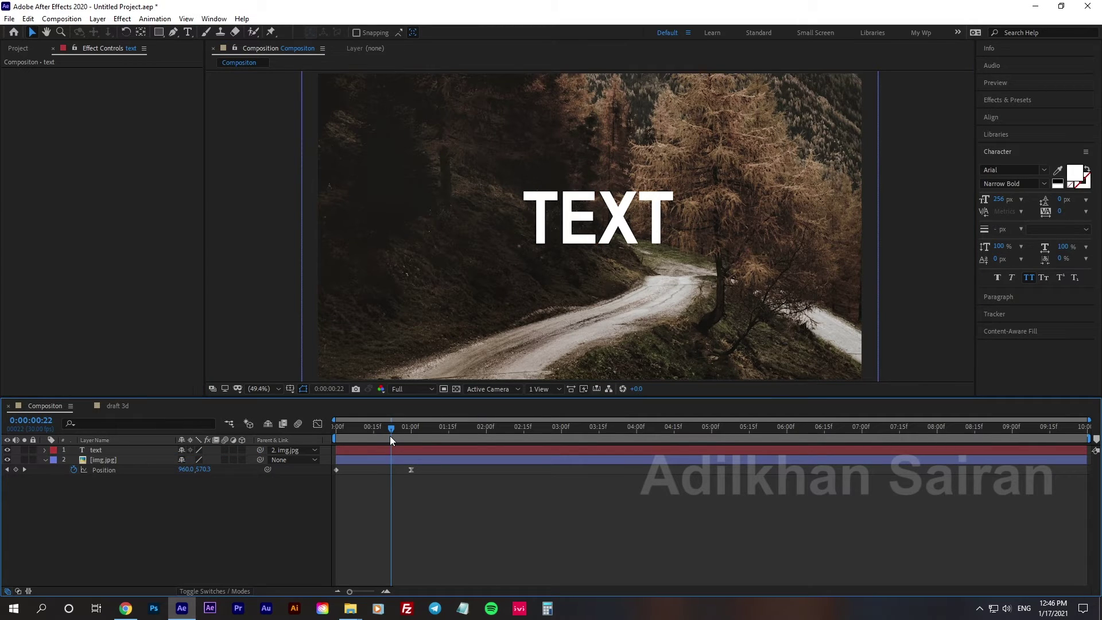
drag(437, 426, 359, 431)
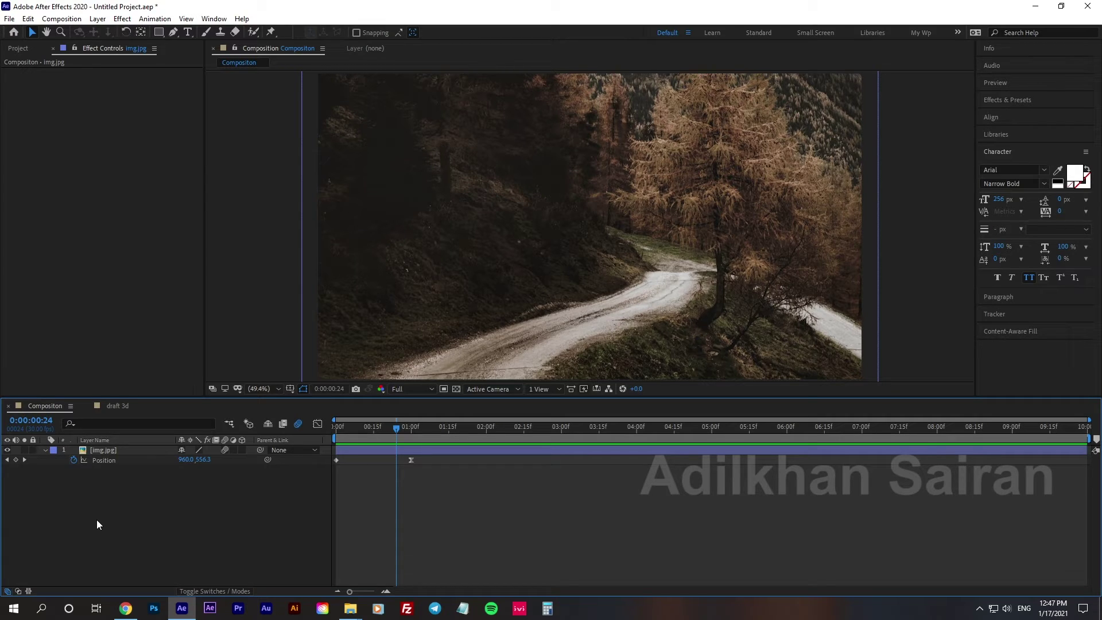
Toggle the mode and track matte columns and inspect the blend mode list, leaving Normal.
click(18, 591)
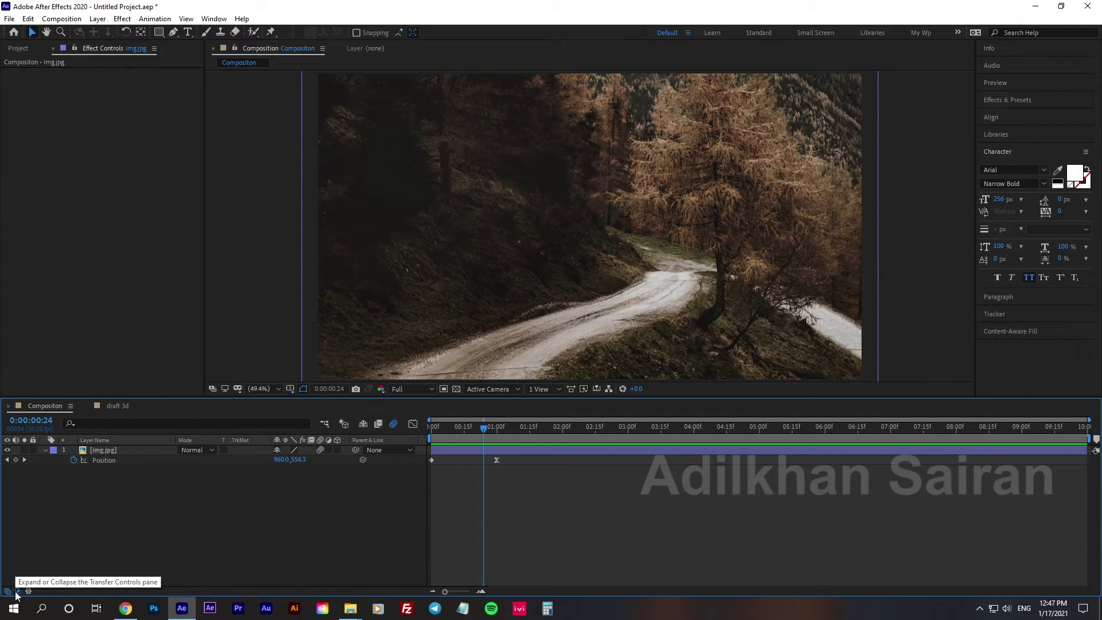
click(17, 591)
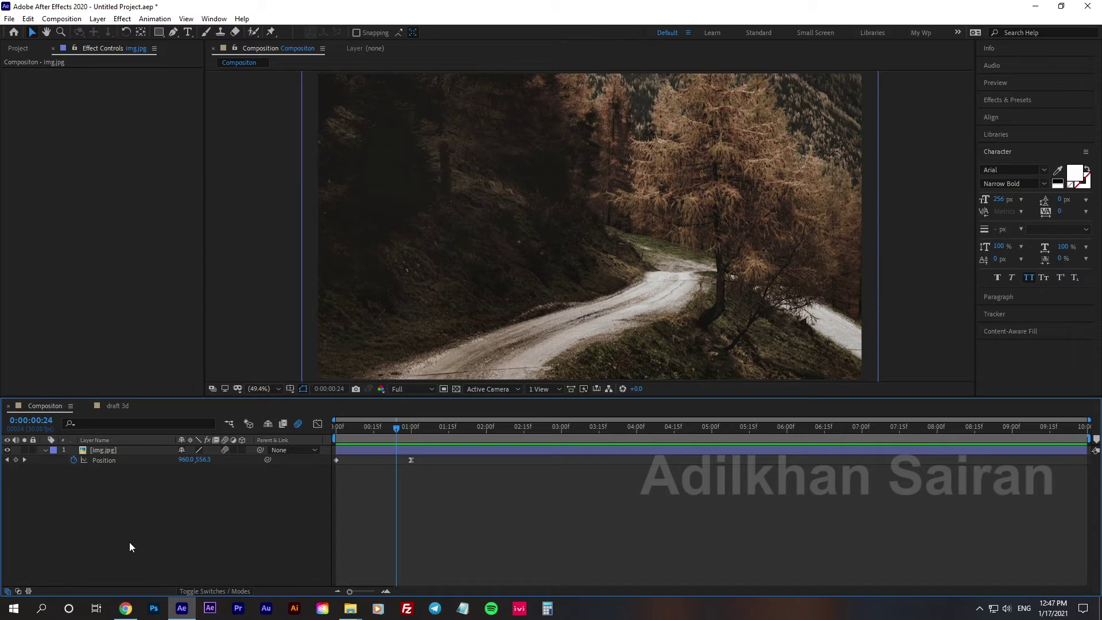
key(F4)
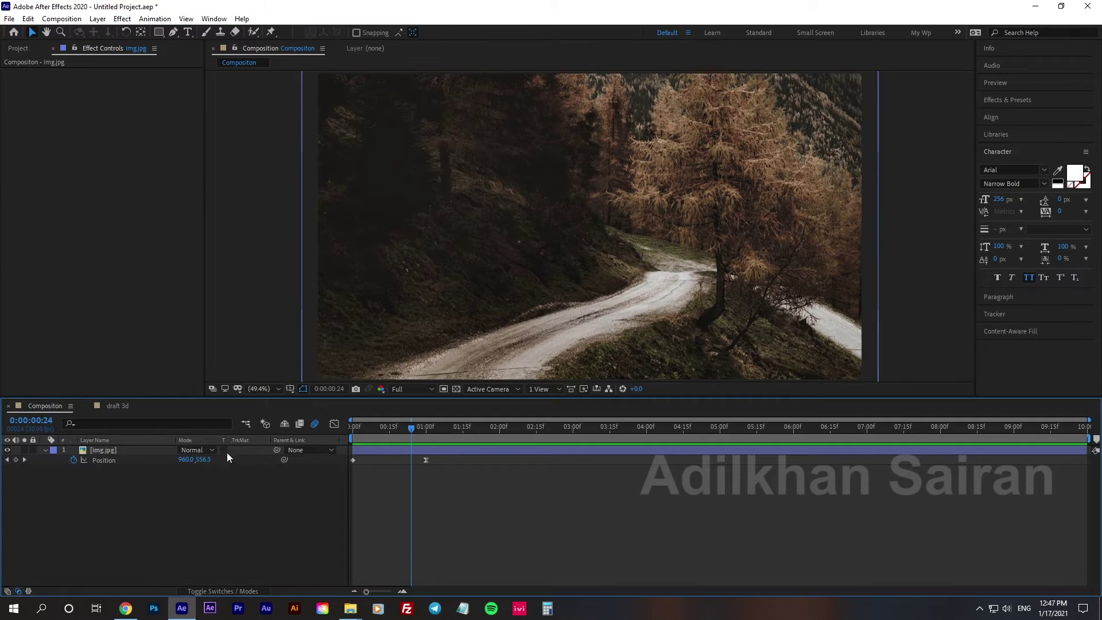
click(197, 450)
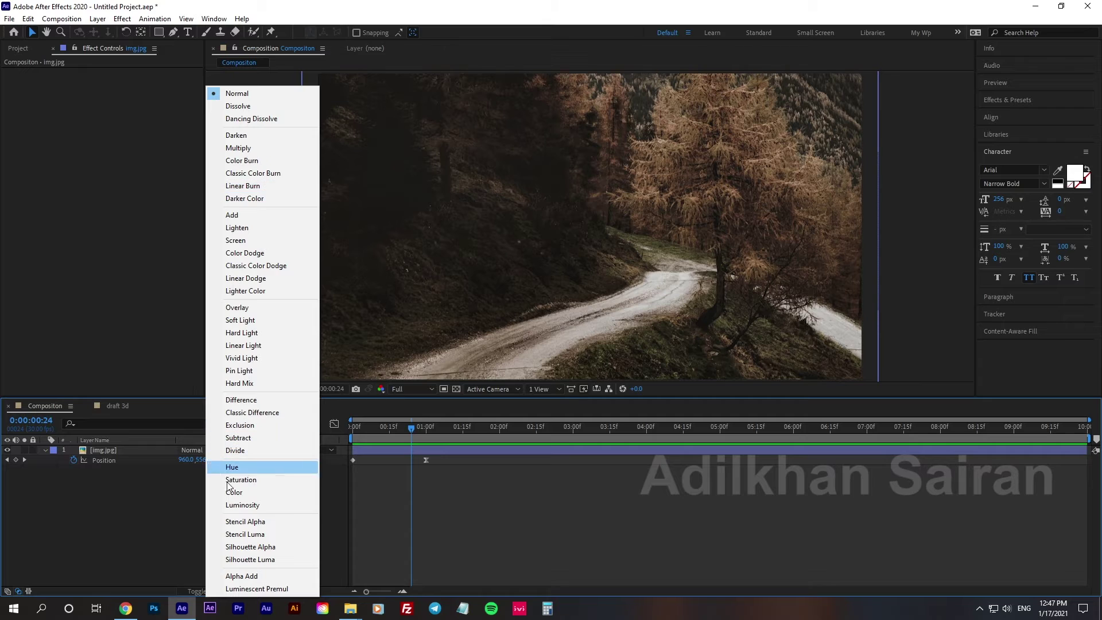
click(119, 532)
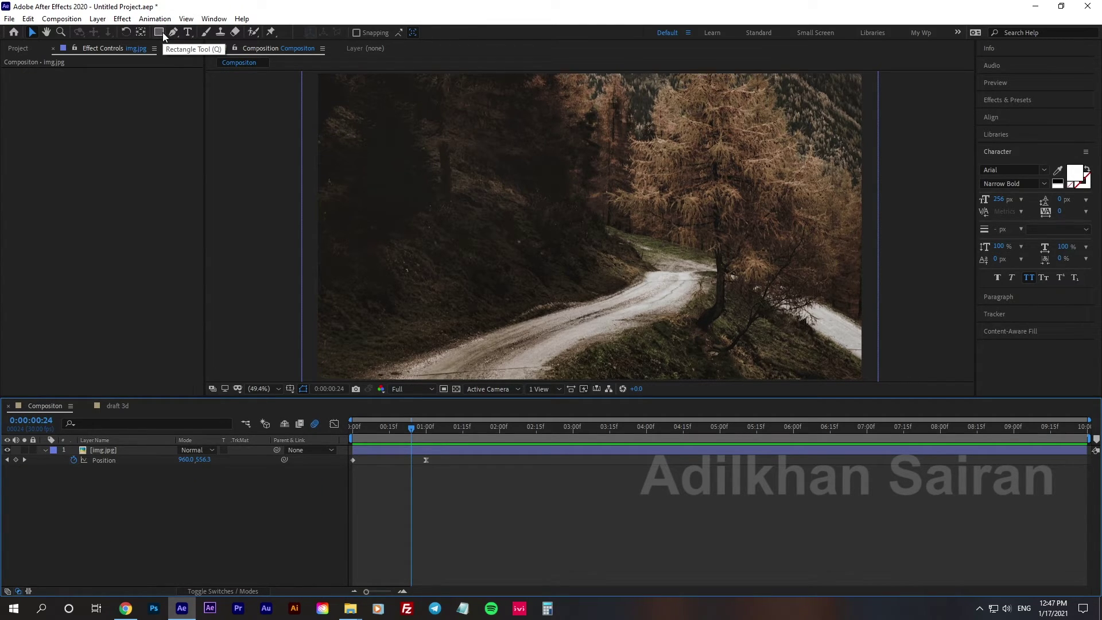
Try the Rectangle tool, return to Selection, and switch the timeline back to layer switches with F4.
click(159, 32)
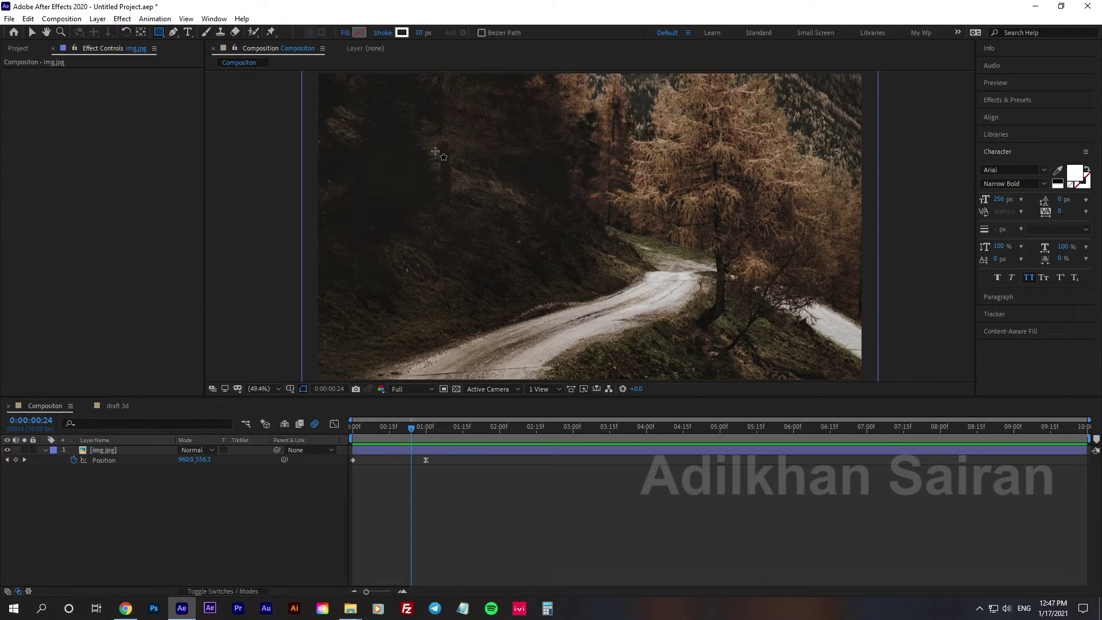
click(28, 33)
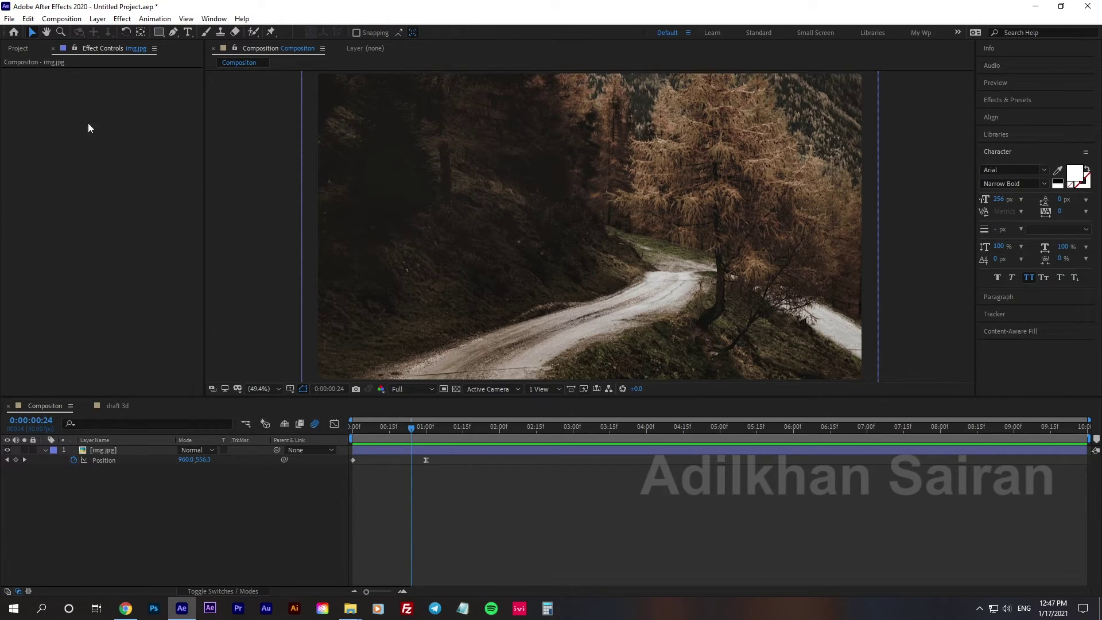
click(214, 496)
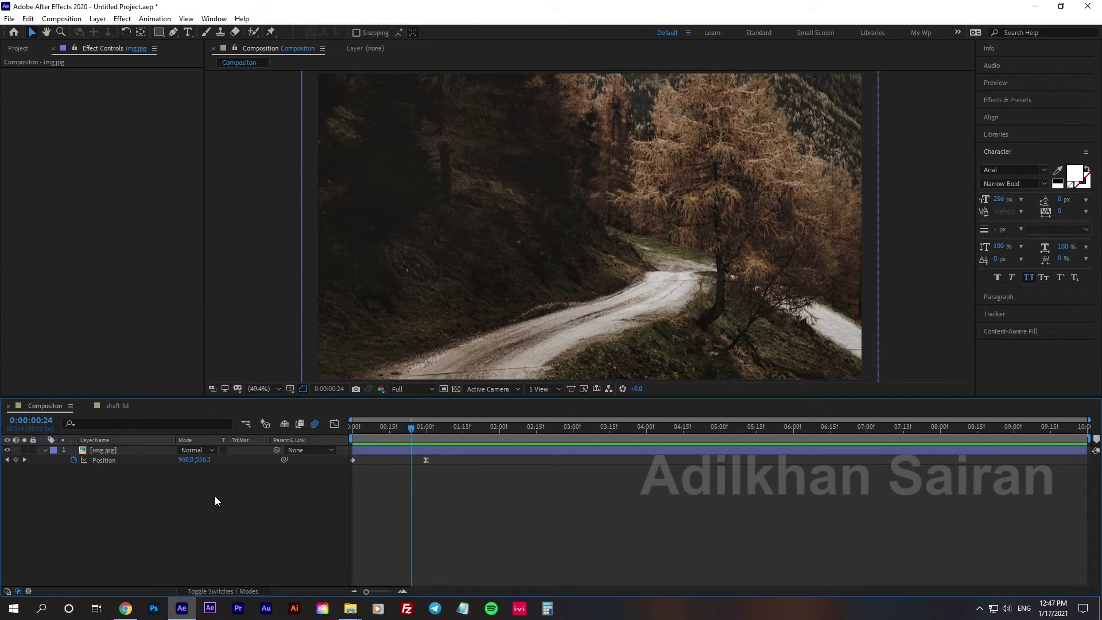
key(F4)
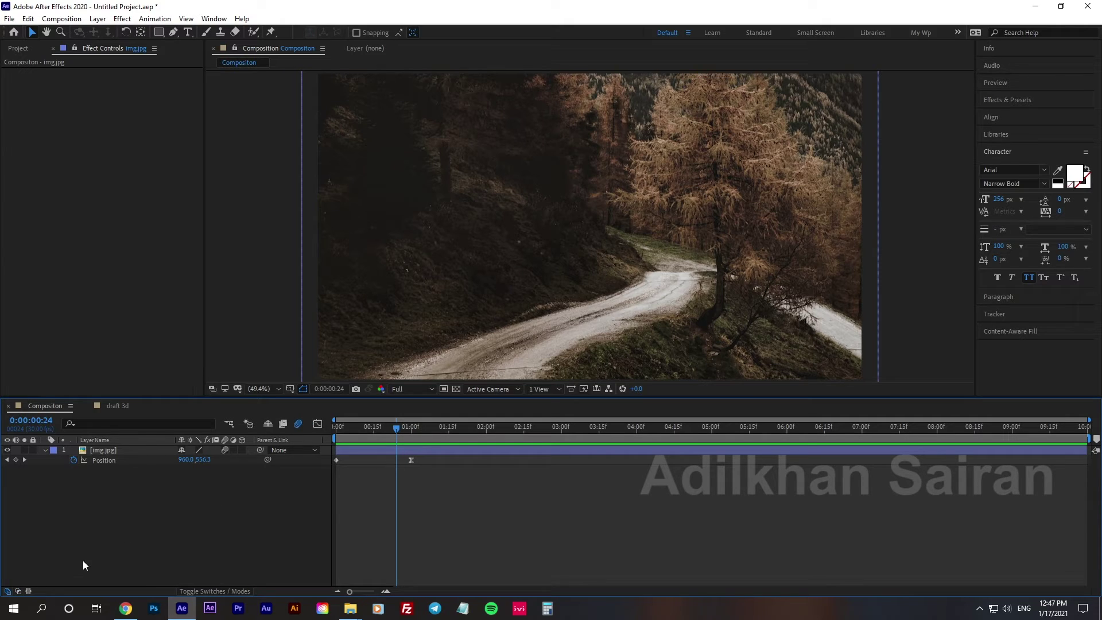
click(28, 591)
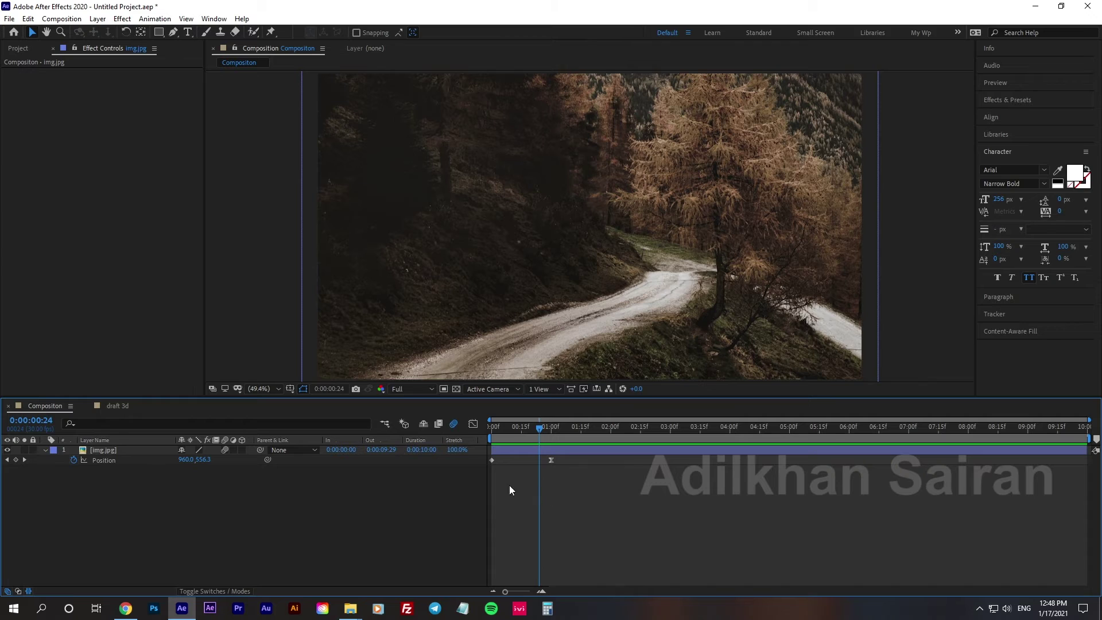
click(150, 448)
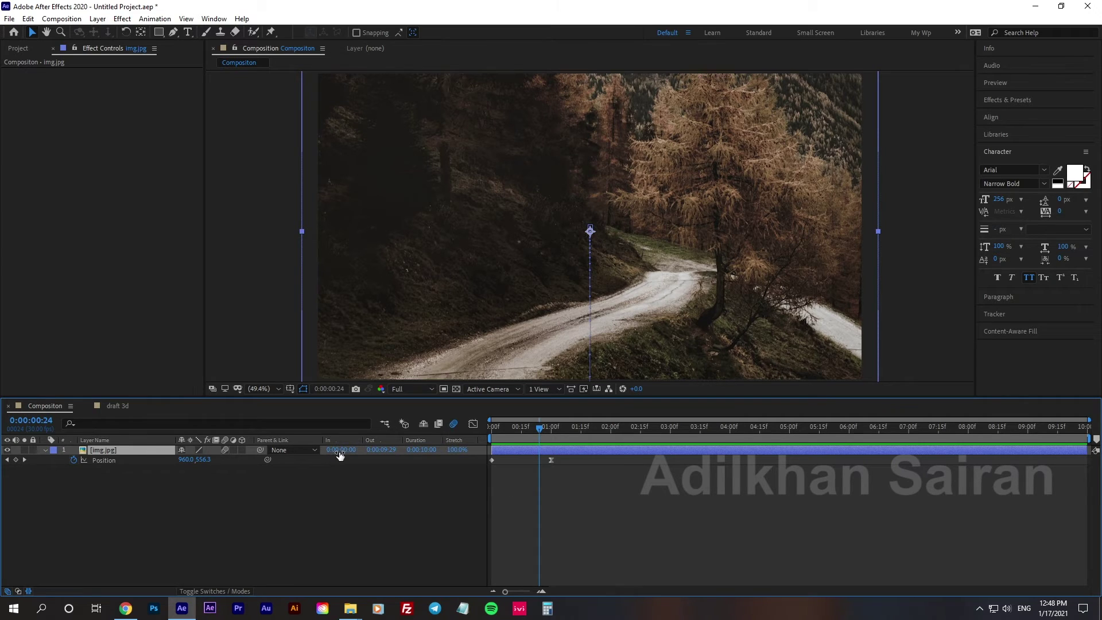
drag(339, 455, 391, 457)
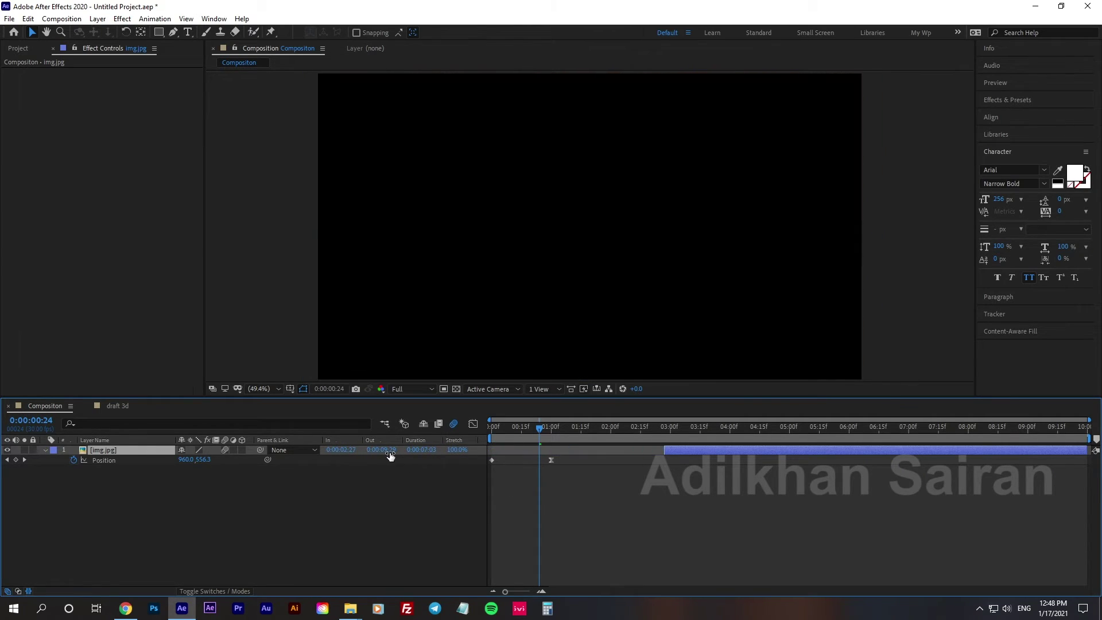
drag(390, 455, 373, 453)
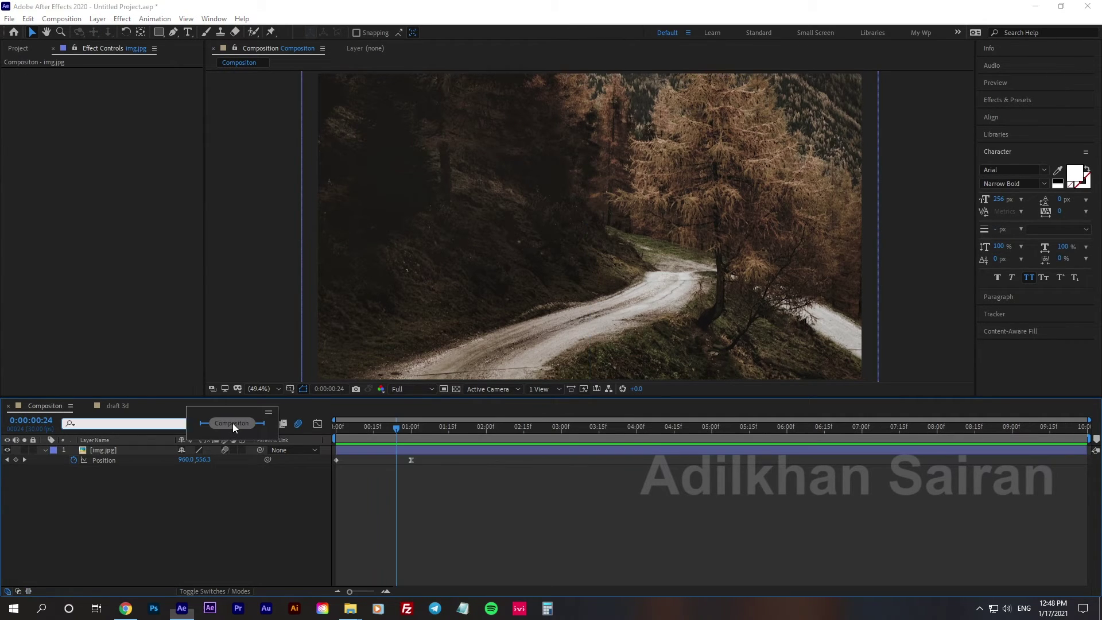
key(Tab)
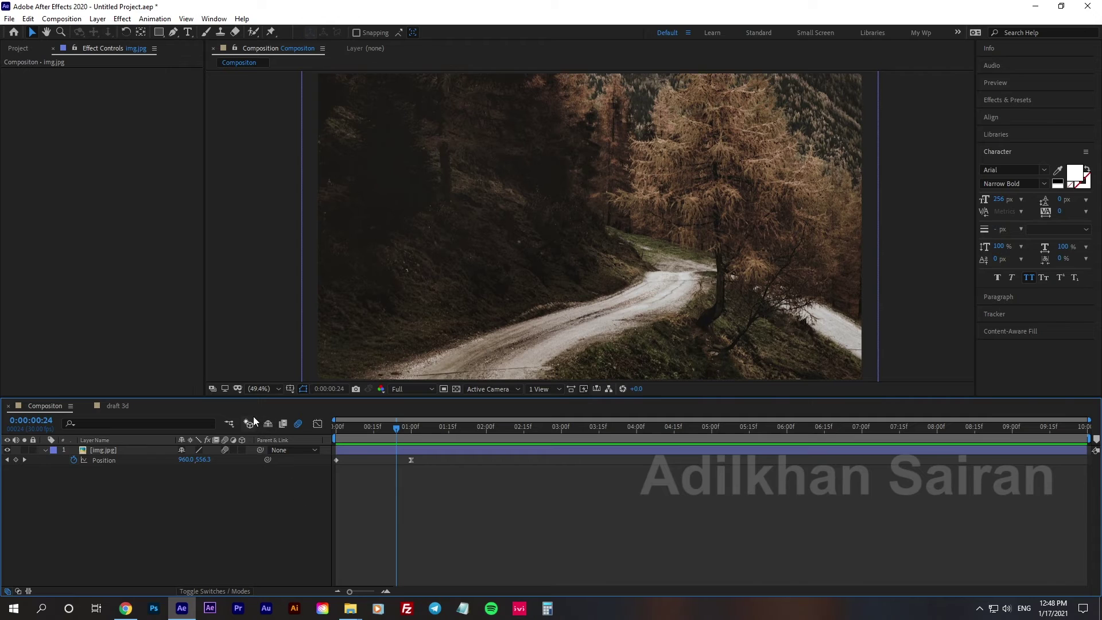
click(131, 405)
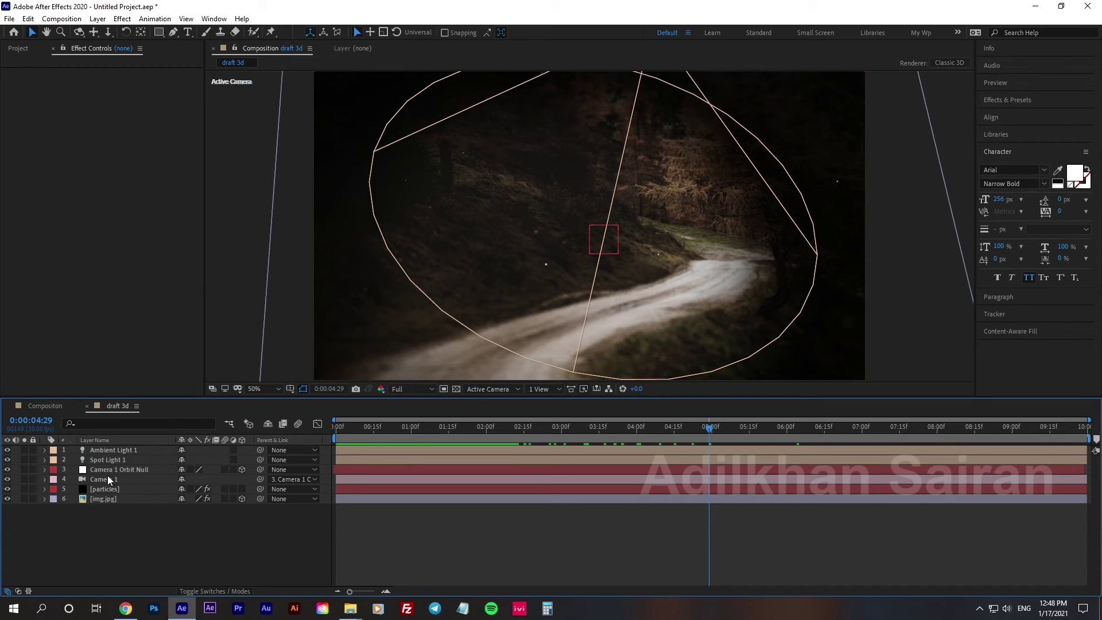
click(112, 497)
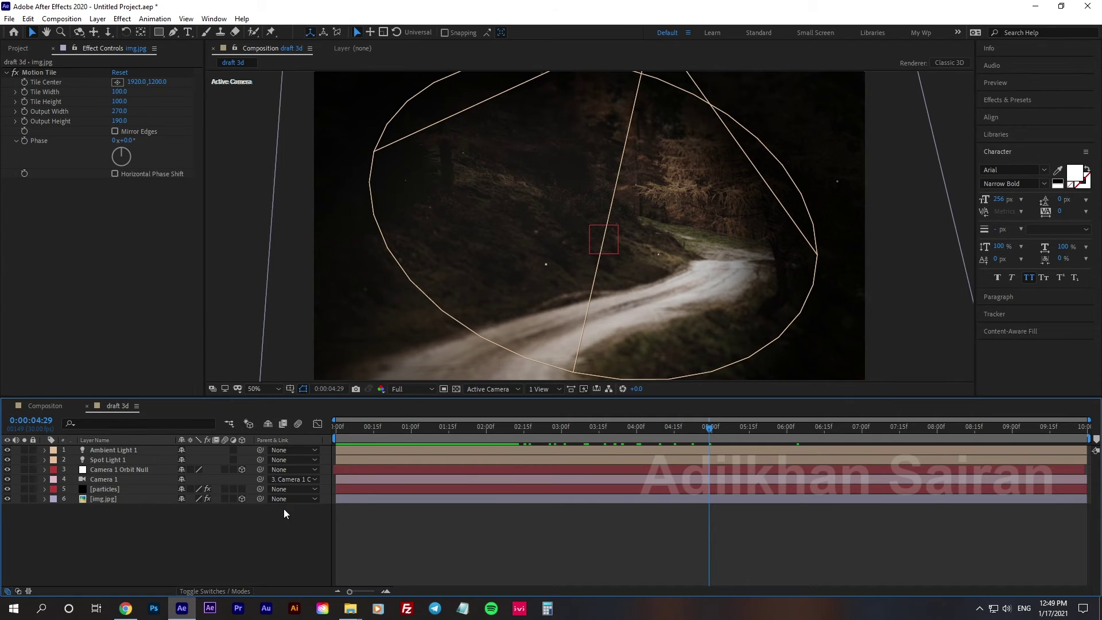
click(256, 424)
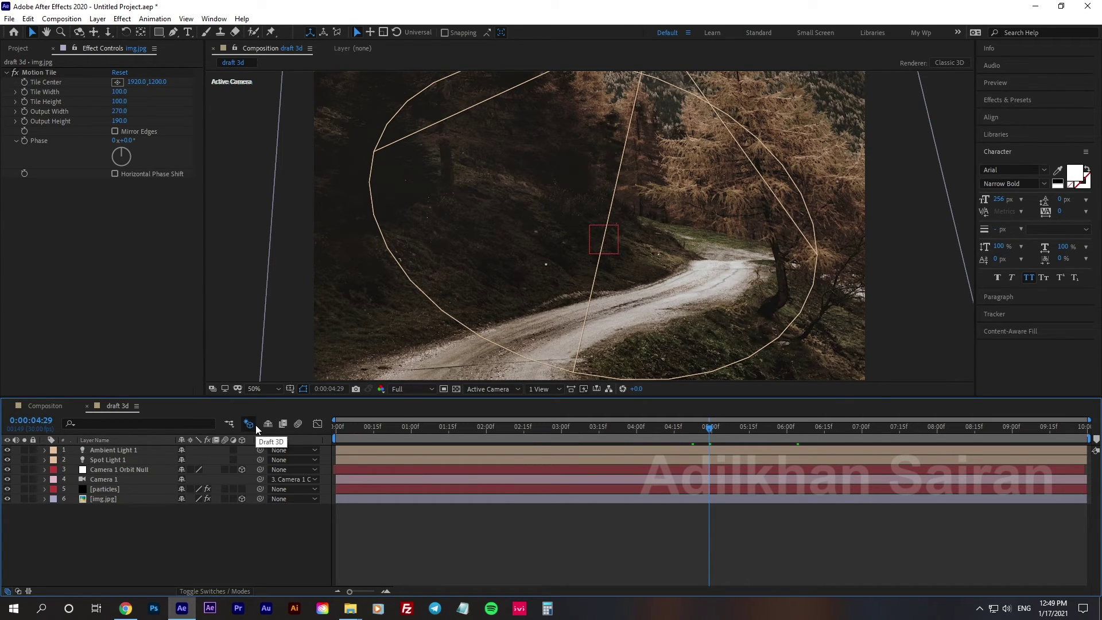
mouse_move(503, 431)
mouse_down()
mouse_move(547, 431)
mouse_move(449, 431)
mouse_up()
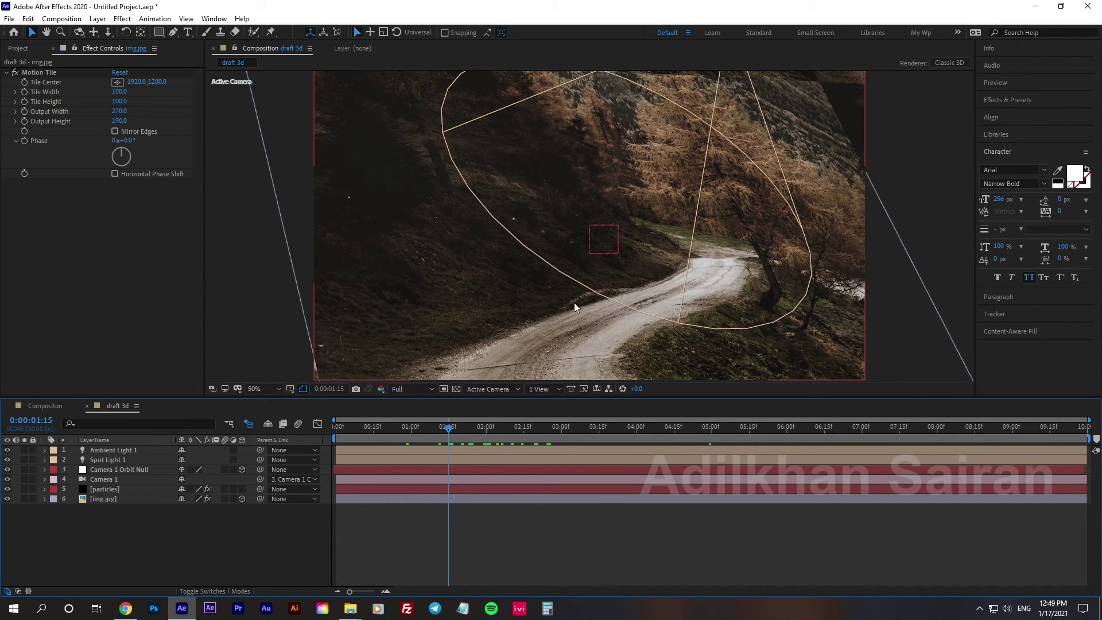
click(250, 423)
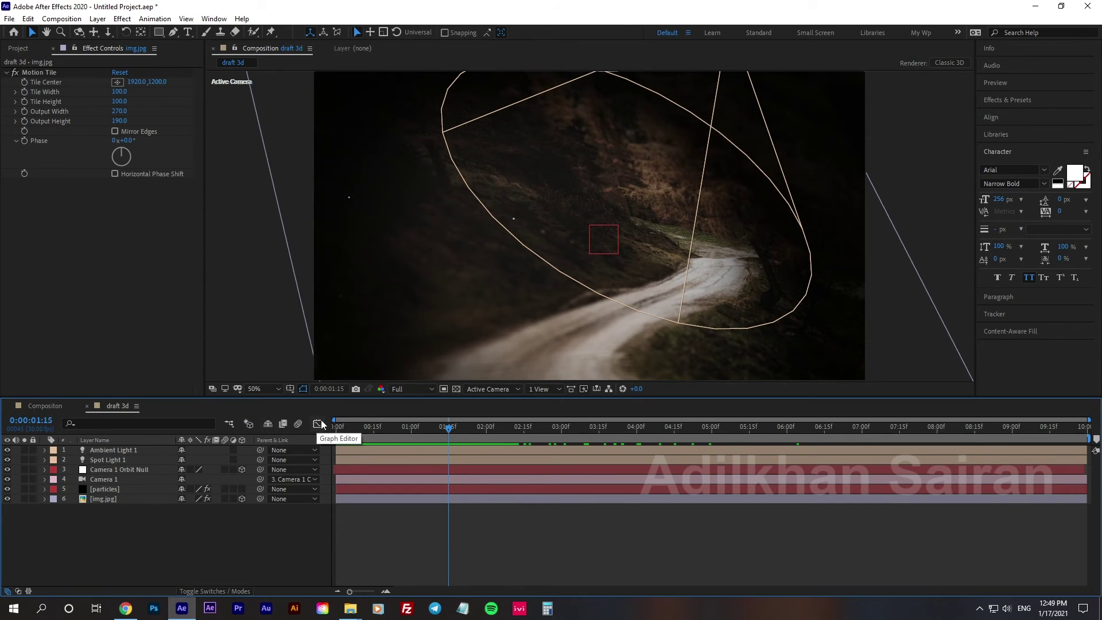
click(45, 405)
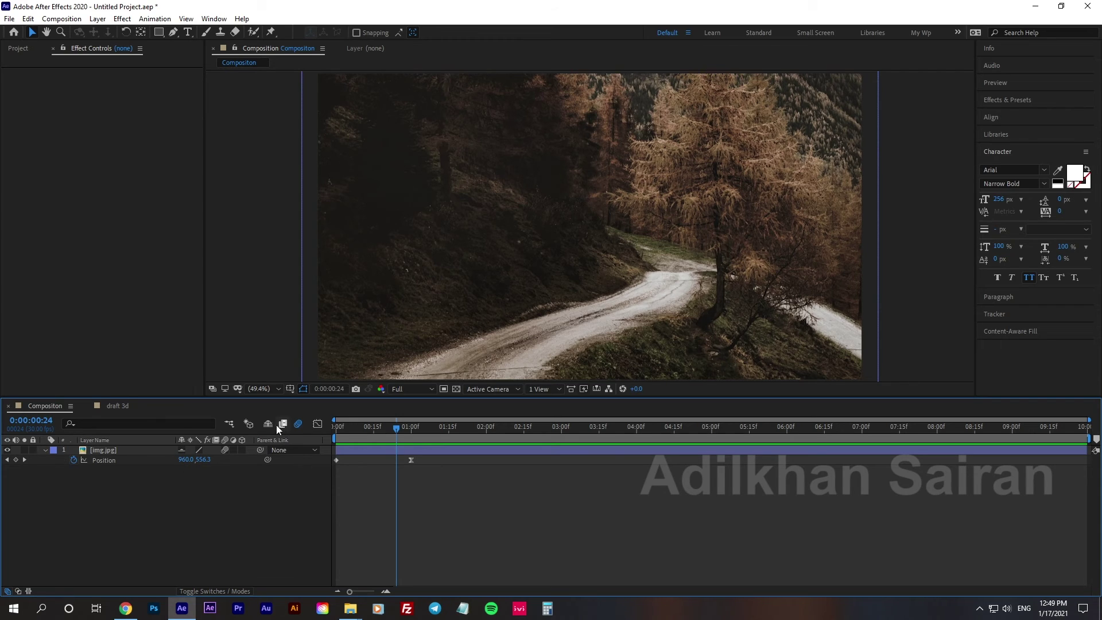
Mark img.jpg as shy and hide it, set time to 0:00:02:09, then unhide shy layers.
click(181, 450)
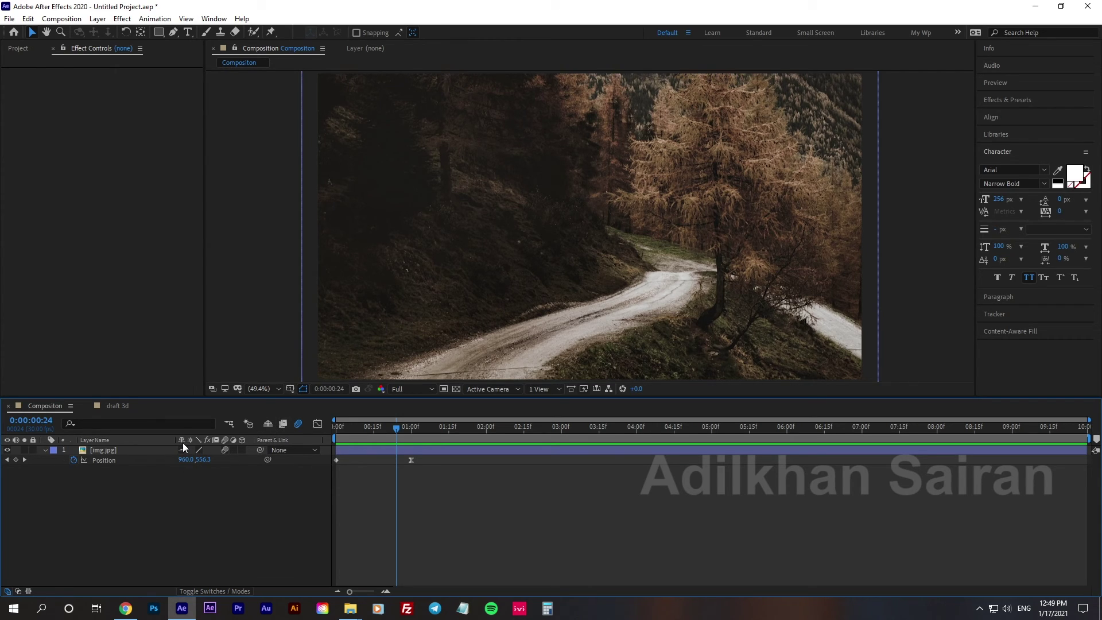
click(268, 423)
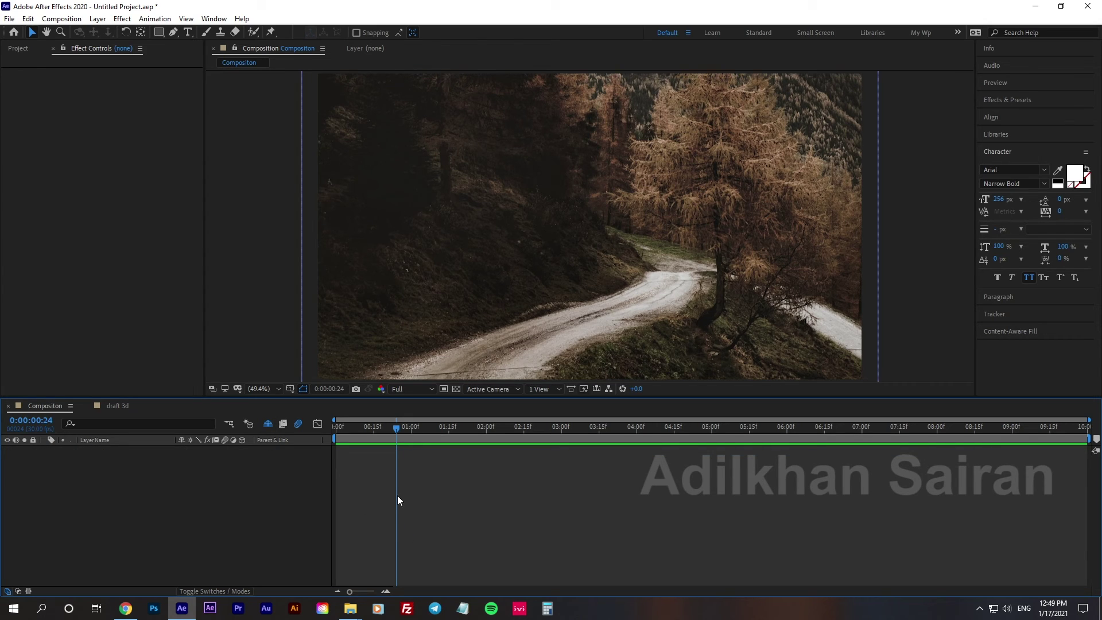
drag(406, 439, 509, 454)
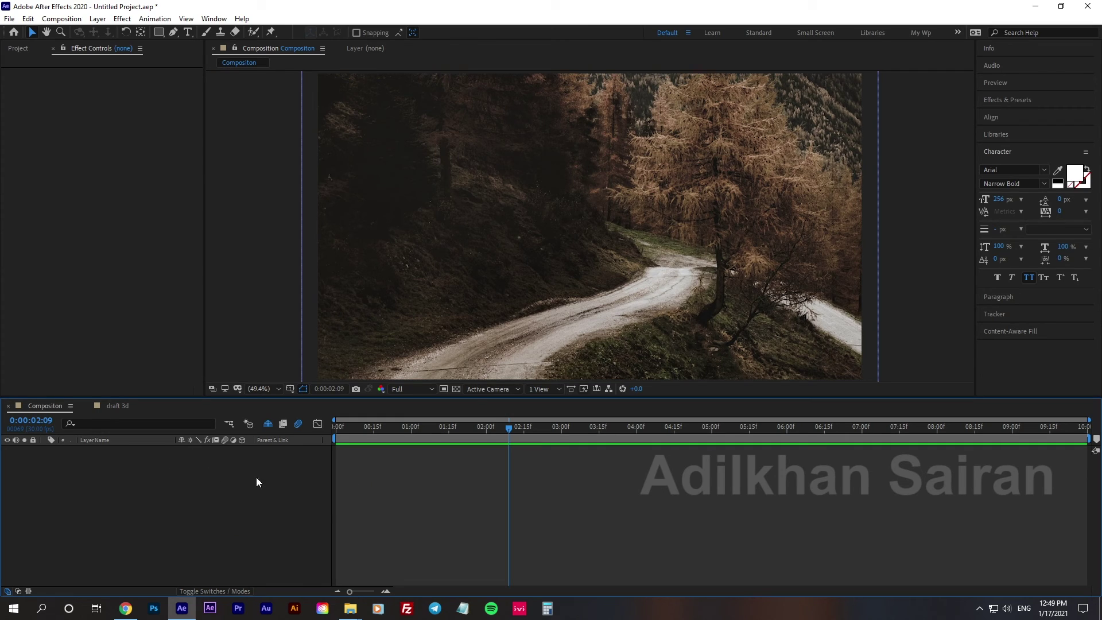
click(567, 207)
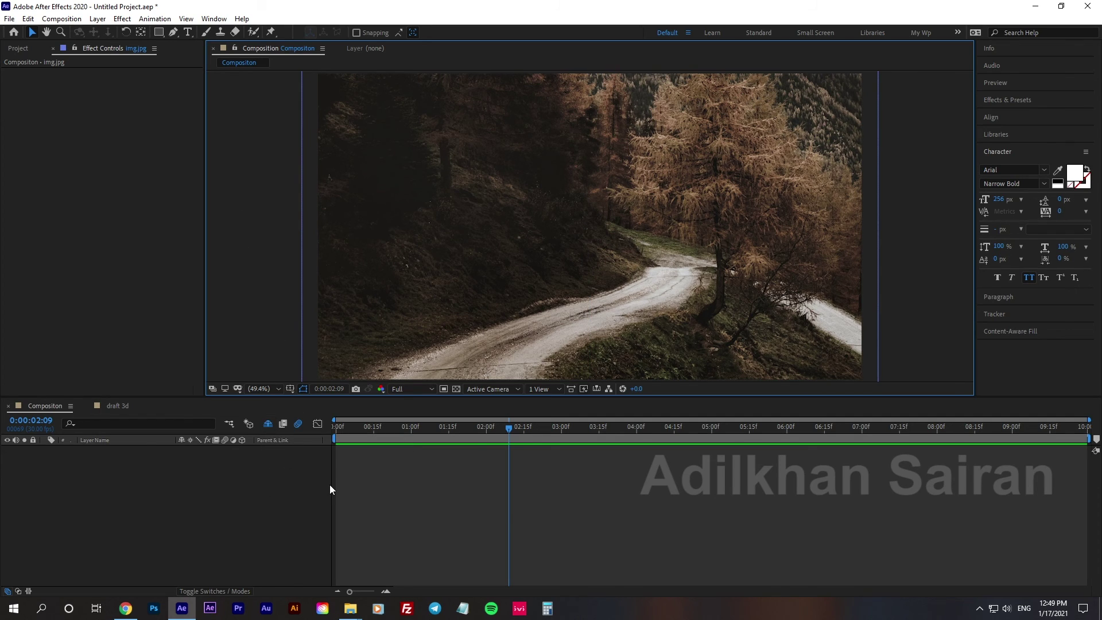
click(267, 425)
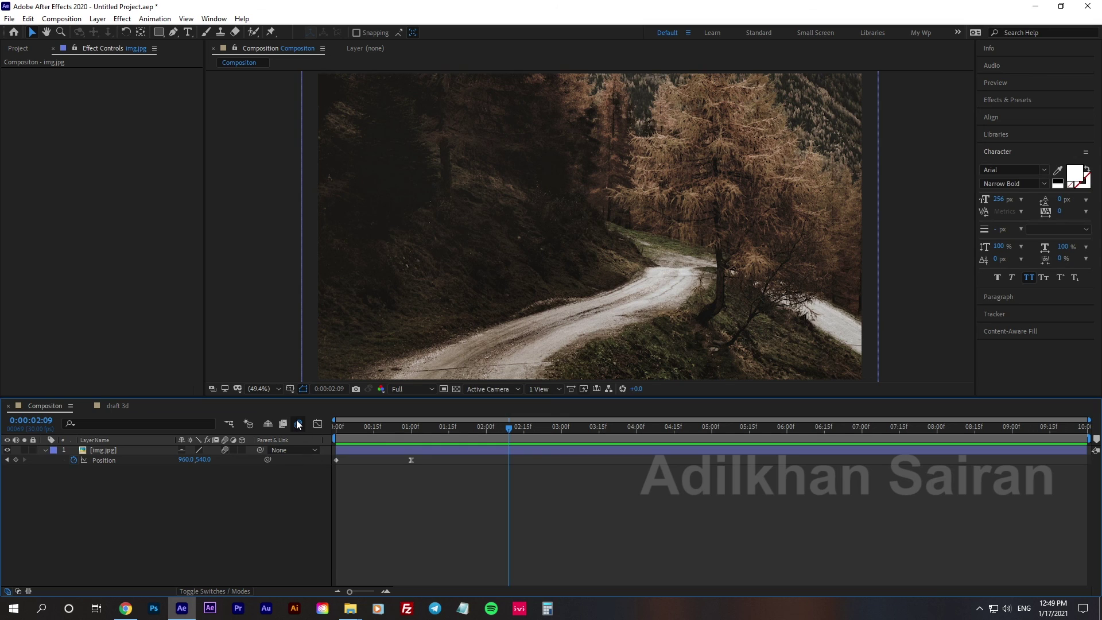
click(319, 426)
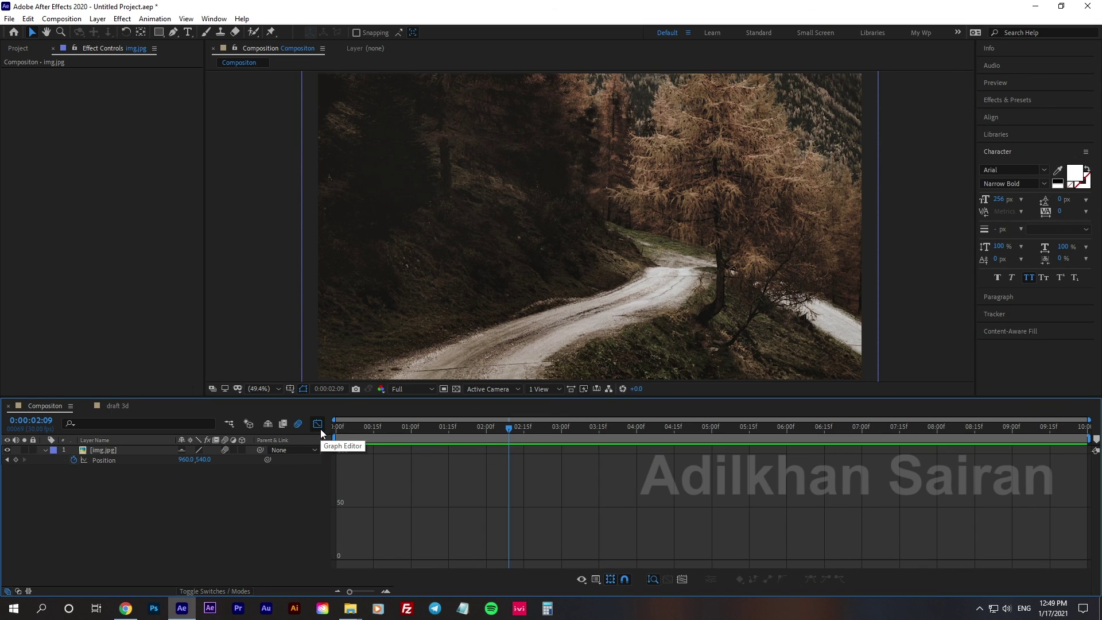
click(320, 429)
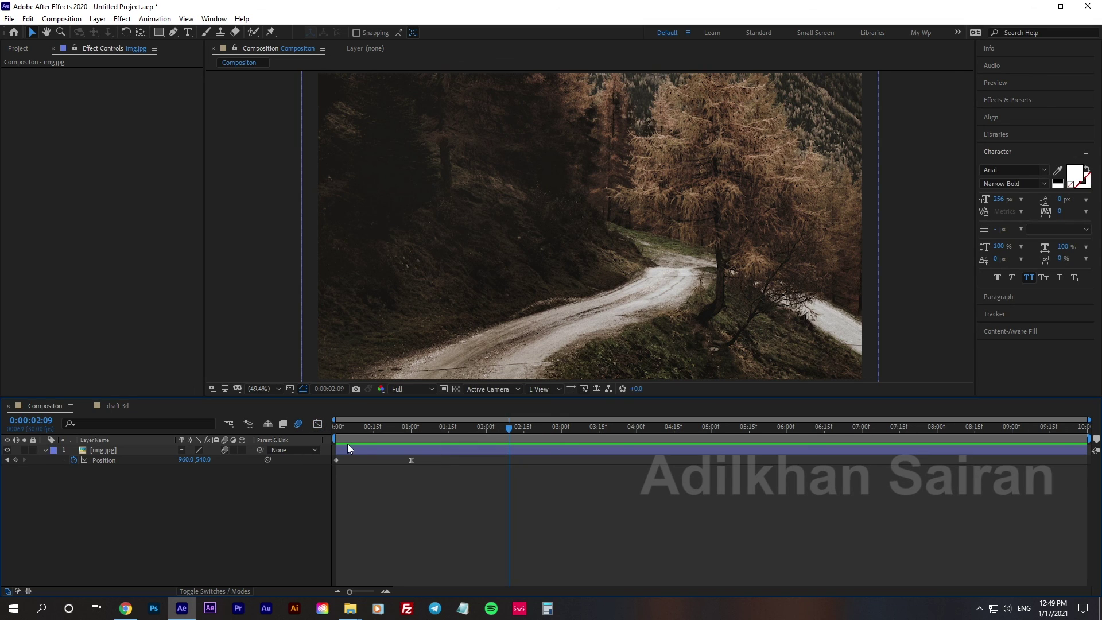
drag(351, 446, 475, 518)
click(313, 423)
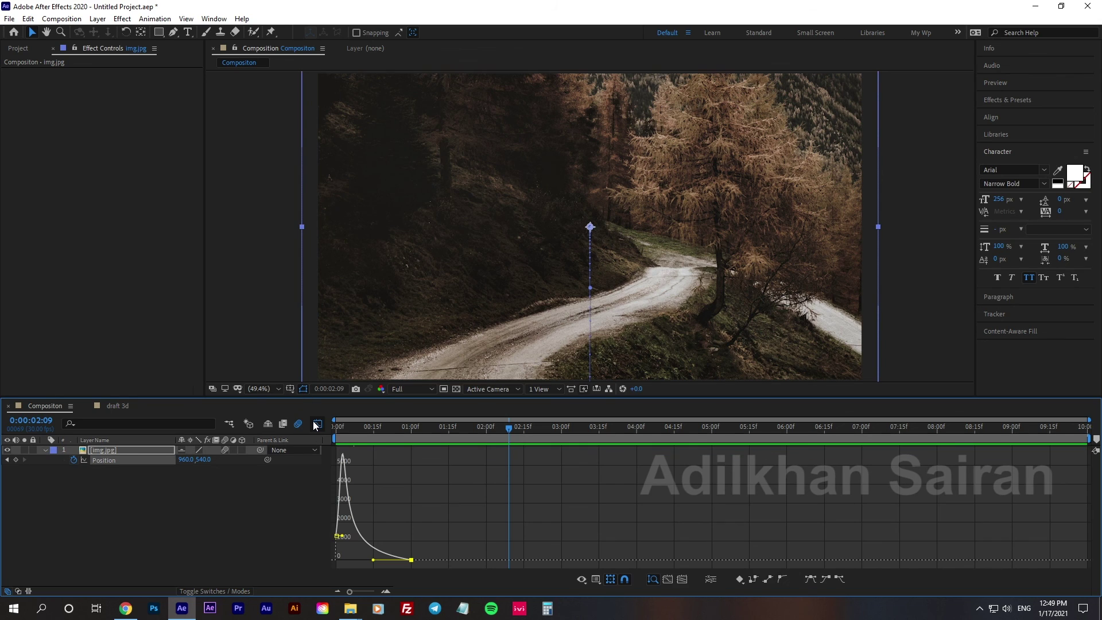
click(312, 423)
click(687, 574)
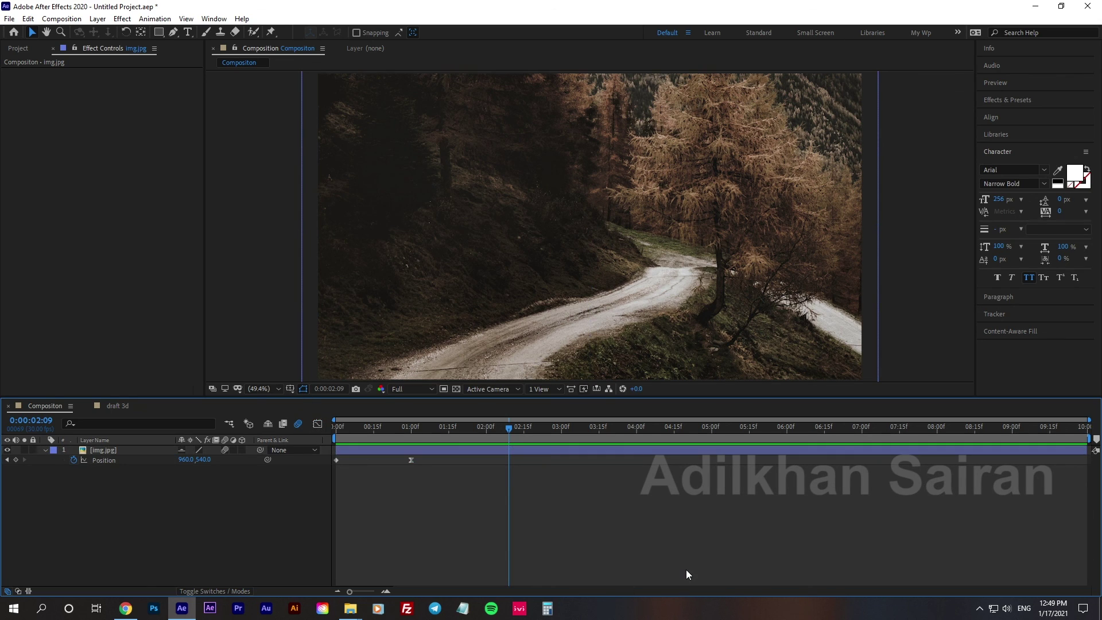